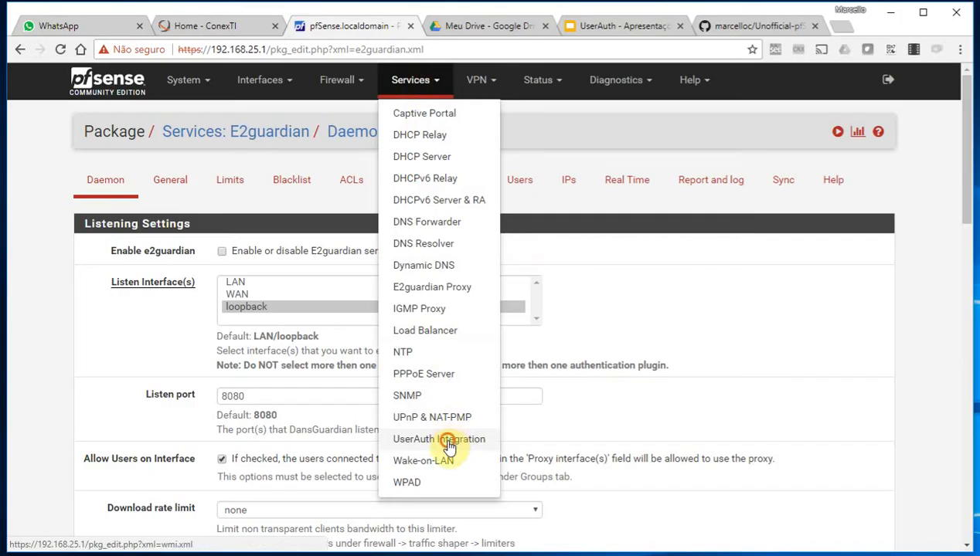
Switch from the Slides presentation to pfSense's UserAuth Integration General settings page
{"action": "left_click", "coordinate": [448, 438]}
{"action": "left_click", "coordinate": [115, 191]}
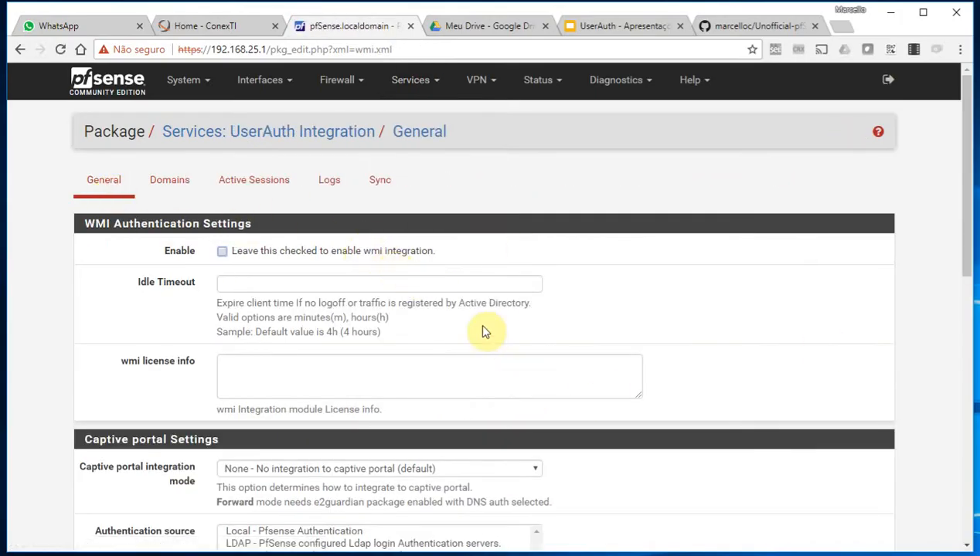
Tick the WMI integration Enable checkbox and enter 4h as the Idle Timeout
{"action": "left_click", "coordinate": [224, 254]}
{"action": "left_click", "coordinate": [252, 282]}
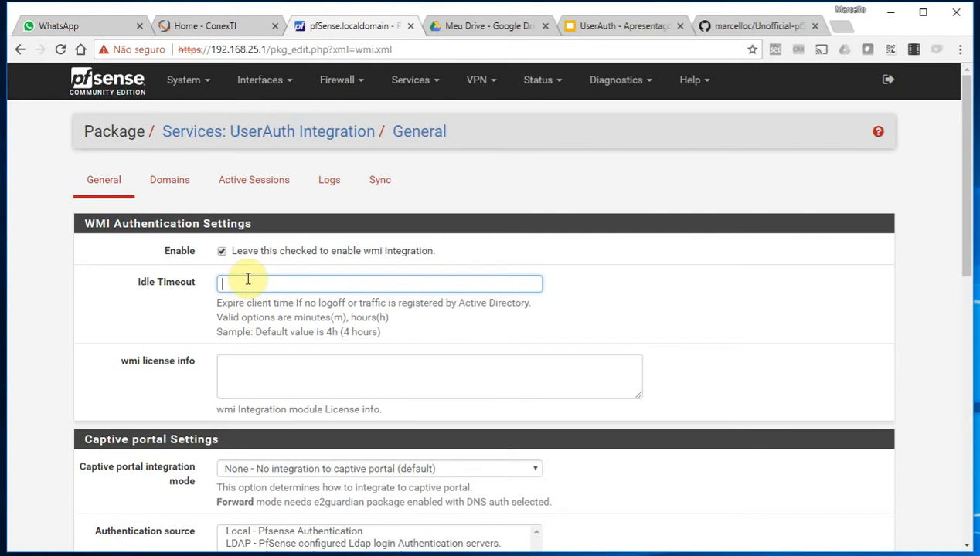
{"action": "type", "text": "4h"}
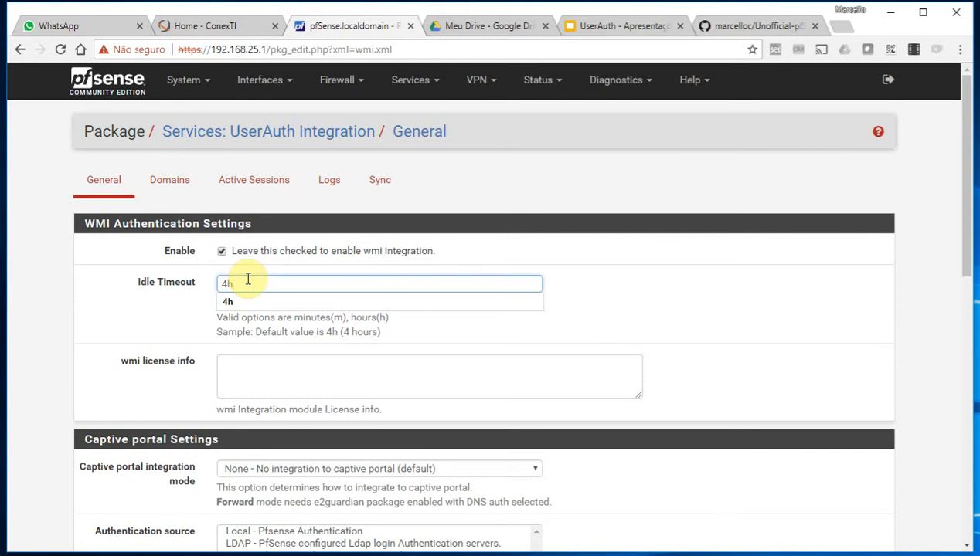
{"action": "key", "text": "BackSpace"}
{"action": "key", "text": "BackSpace"}
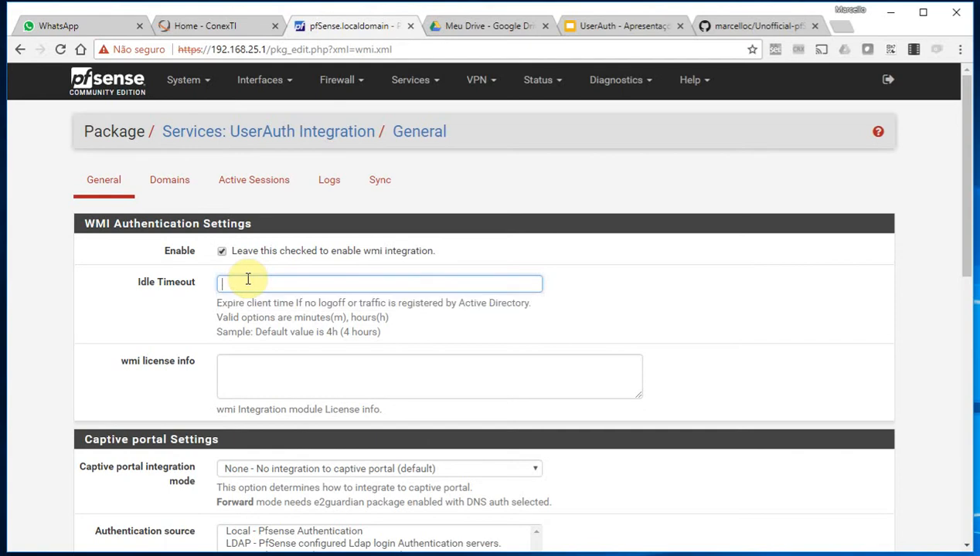
{"action": "type", "text": "15m"}
{"action": "key", "text": "BackSpace"}
{"action": "key", "text": "BackSpace"}
{"action": "key", "text": "BackSpace"}
{"action": "type", "text": "30m"}
{"action": "key", "text": "BackSpace"}
{"action": "key", "text": "BackSpace"}
{"action": "key", "text": "BackSpace"}
{"action": "type", "text": "4h"}
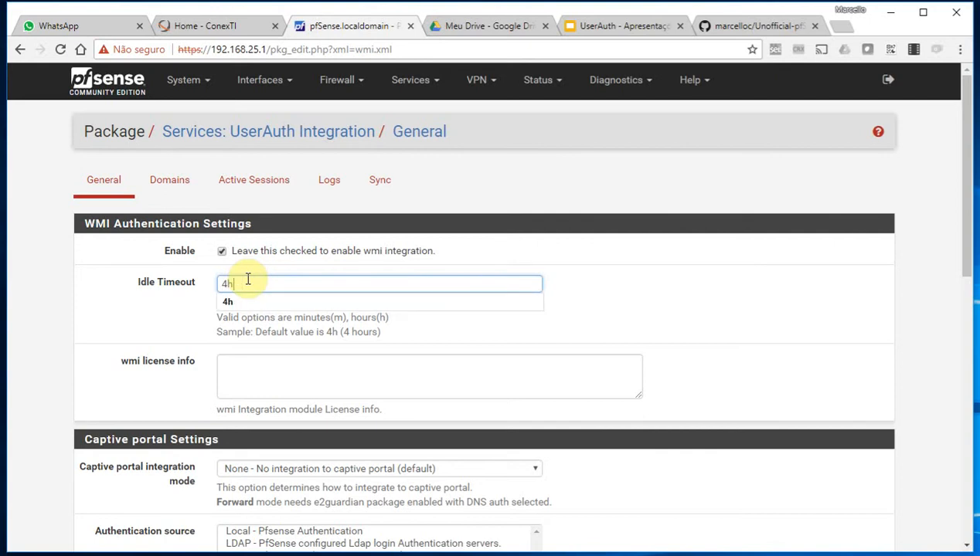
{"action": "left_click", "coordinate": [286, 381]}
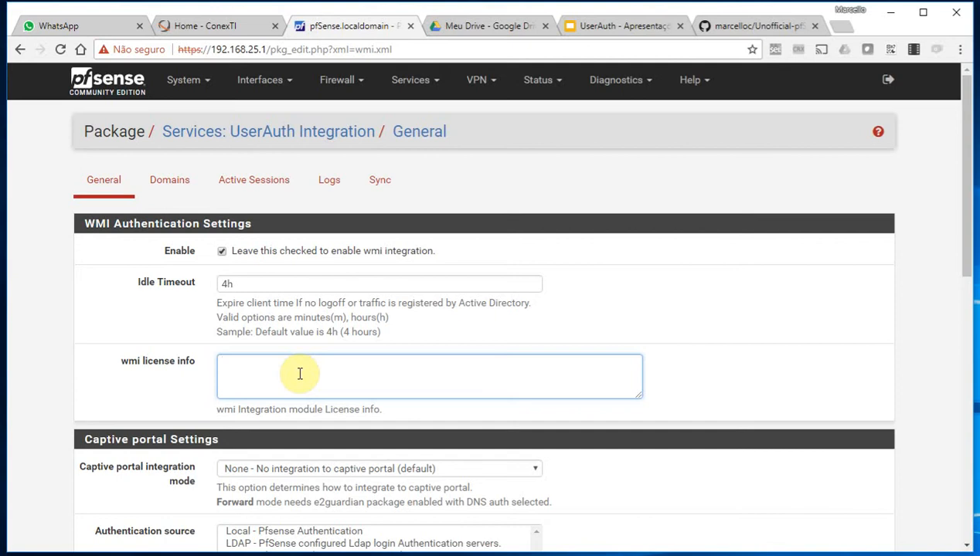
Set the captive portal integration mode to Forward
{"action": "scroll", "coordinate": [221, 402], "scroll_direction": "down", "scroll_amount": 2}
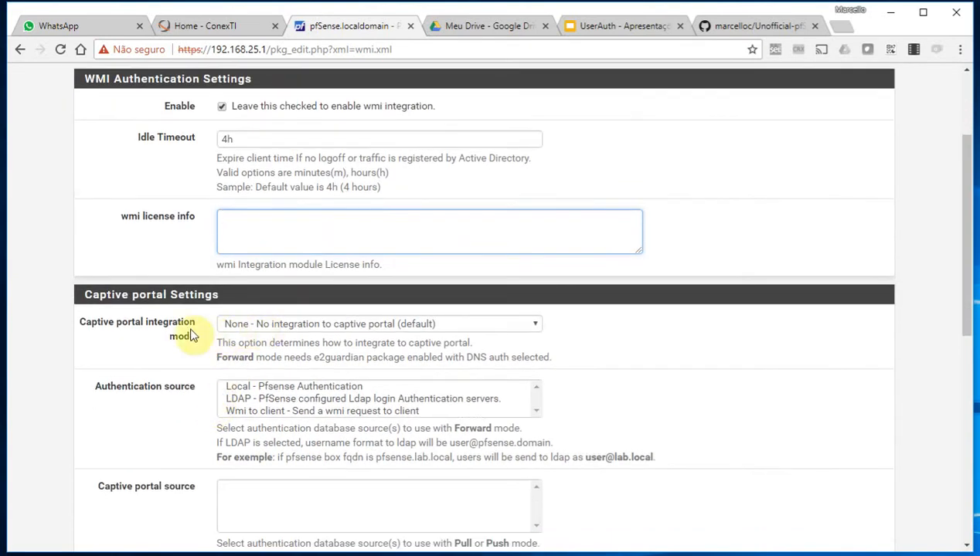
{"action": "left_click", "coordinate": [255, 324]}
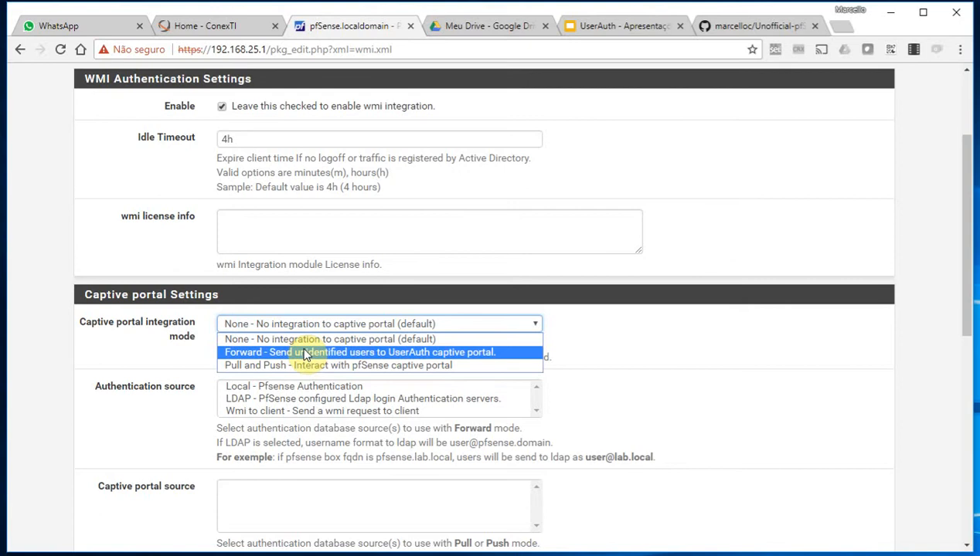
{"action": "left_click", "coordinate": [305, 353]}
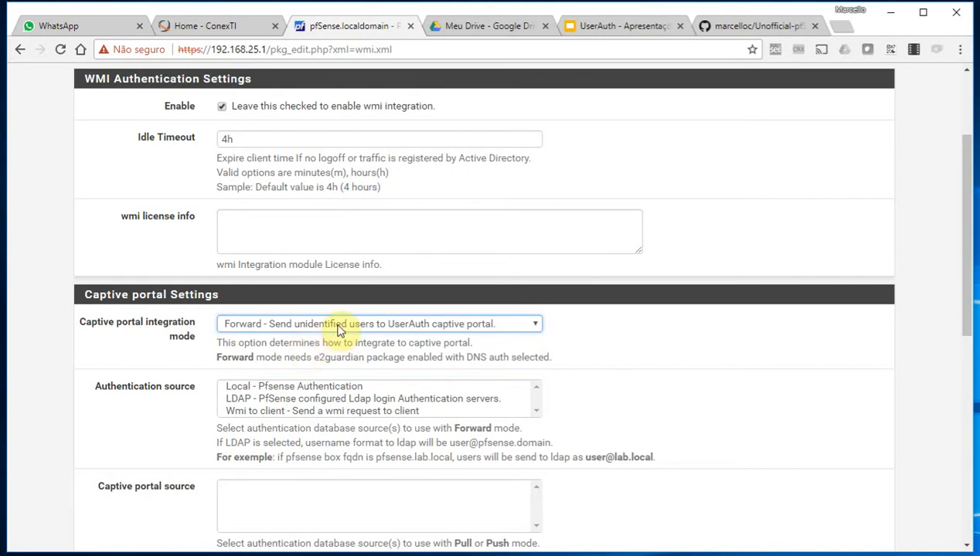
Choose Local and LDAP as the authentication sources, leaving Wmi to client unselected
{"action": "left_click", "coordinate": [250, 388]}
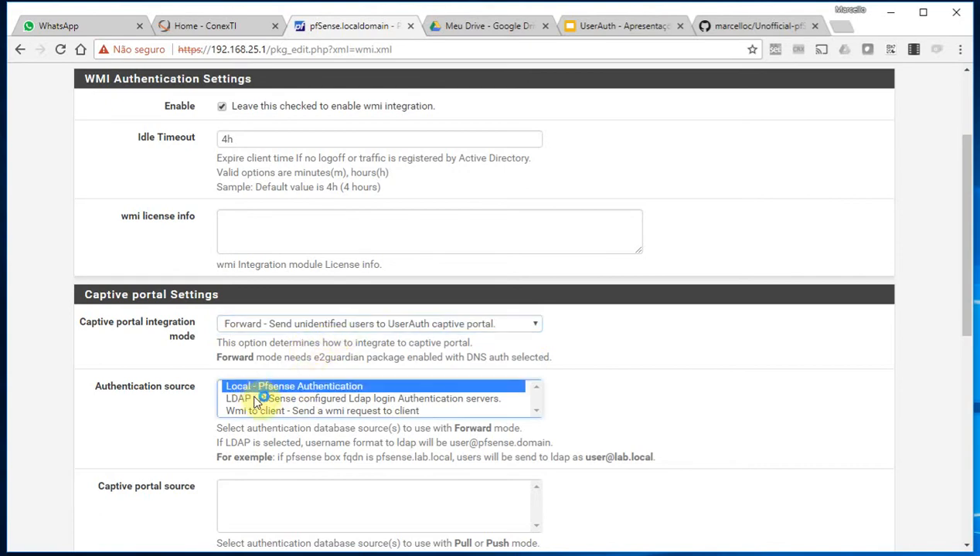
{"action": "left_click", "coordinate": [257, 399], "text": "ctrl"}
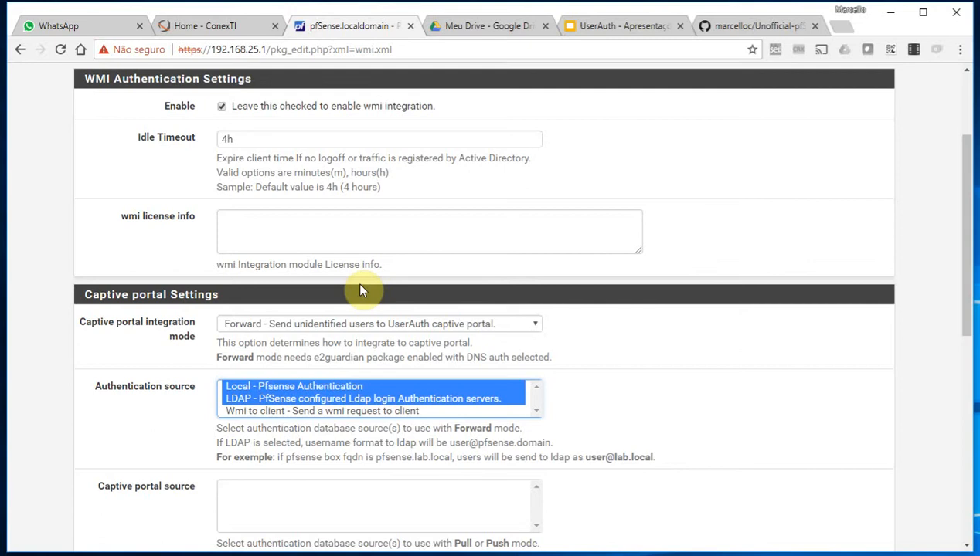
{"action": "left_click", "coordinate": [346, 411], "text": "ctrl"}
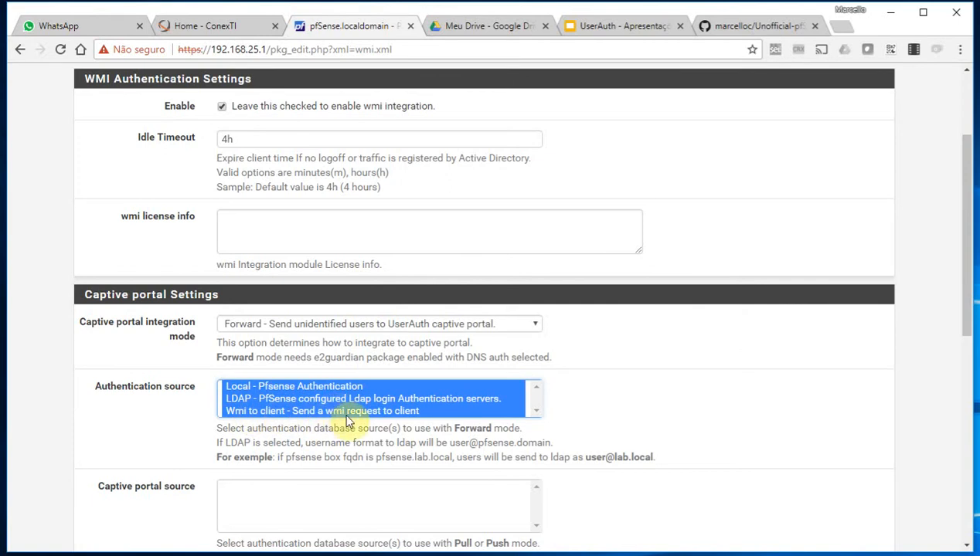
{"action": "scroll", "coordinate": [347, 423], "scroll_direction": "down", "scroll_amount": 2}
{"action": "left_click", "coordinate": [236, 433]}
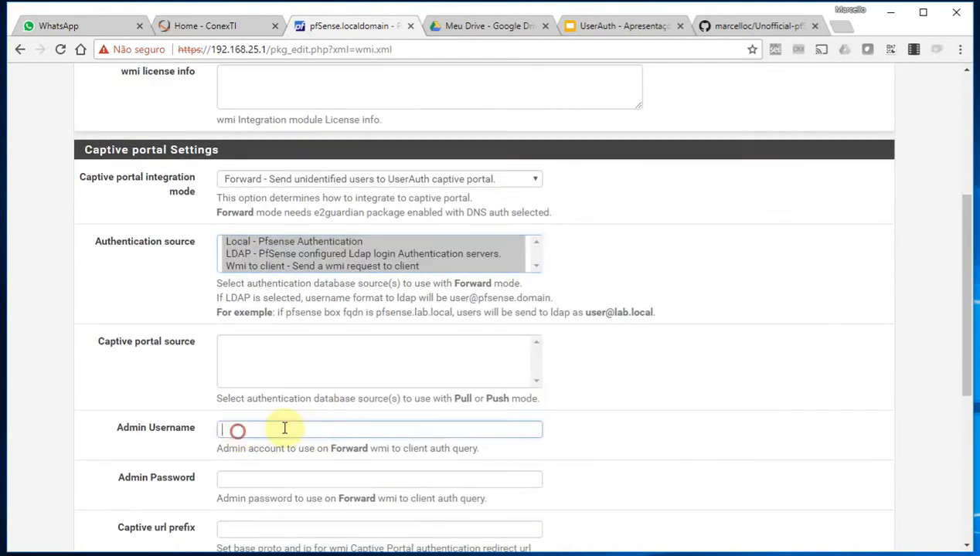
{"action": "left_click", "coordinate": [237, 476]}
{"action": "left_click", "coordinate": [249, 431]}
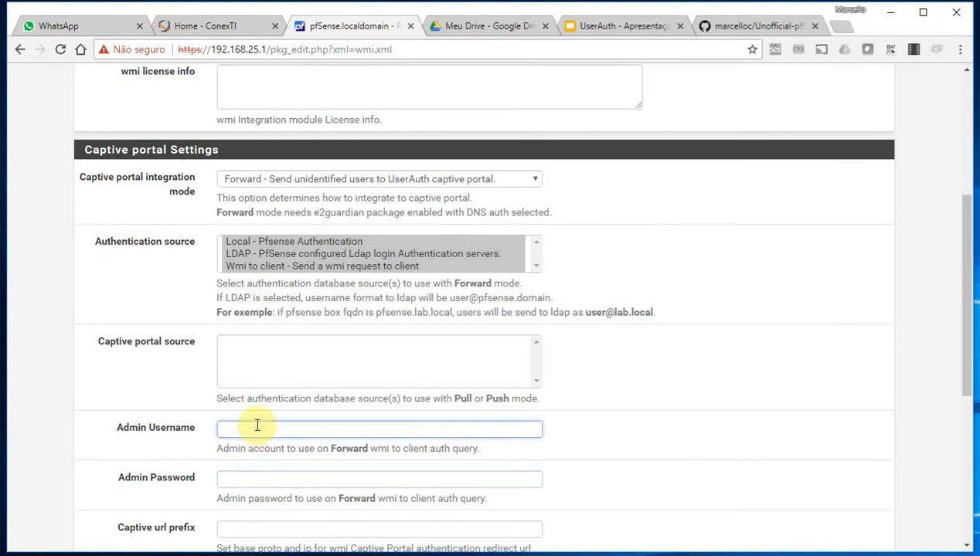
{"action": "left_click", "coordinate": [265, 263]}
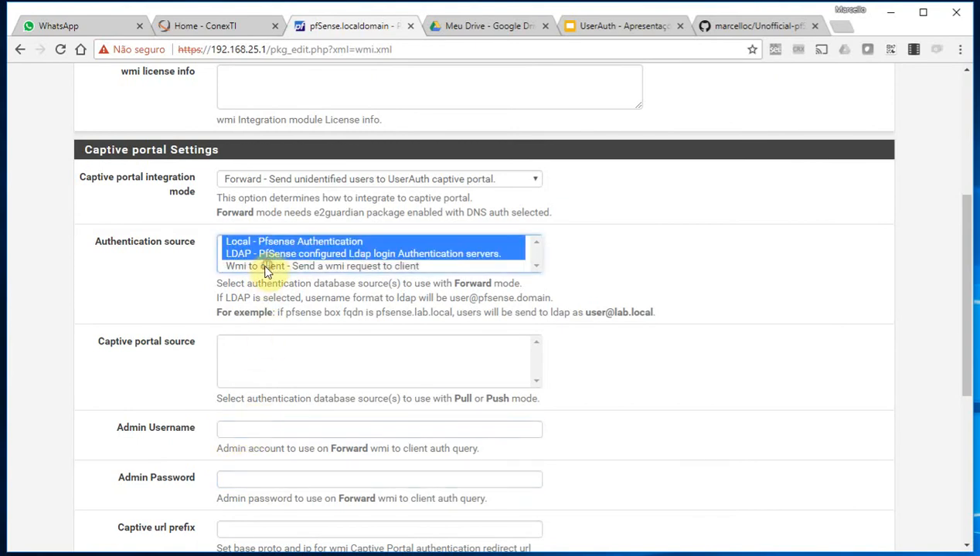
{"action": "scroll", "coordinate": [265, 272], "scroll_direction": "down", "scroll_amount": 4}
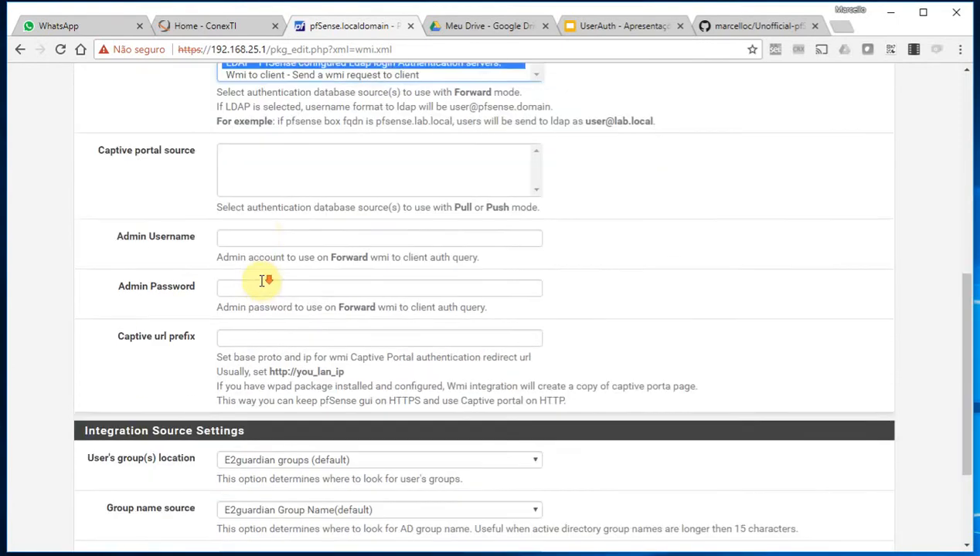
{"action": "scroll", "coordinate": [266, 277], "scroll_direction": "down", "scroll_amount": 1}
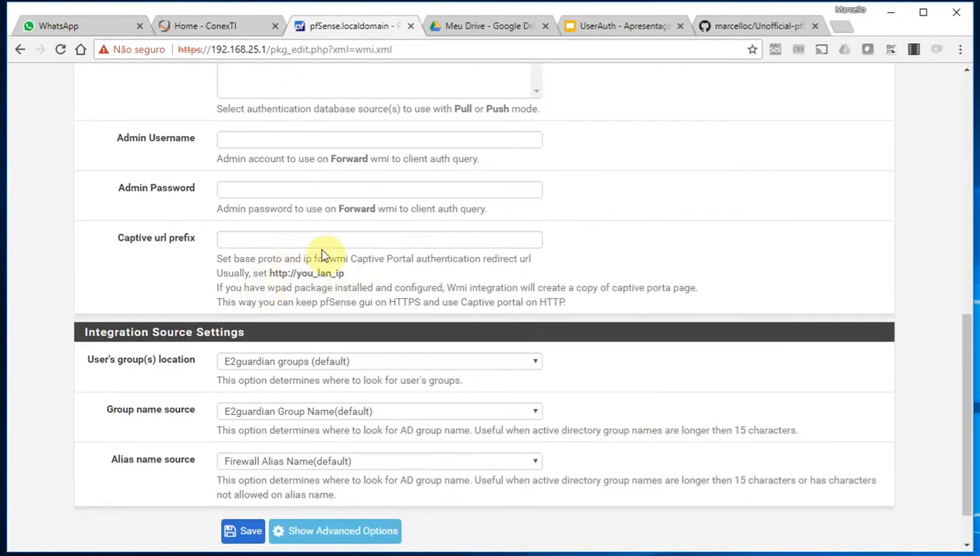
{"action": "scroll", "coordinate": [316, 248], "scroll_direction": "up", "scroll_amount": 3}
{"action": "scroll", "coordinate": [309, 232], "scroll_direction": "up", "scroll_amount": 1}
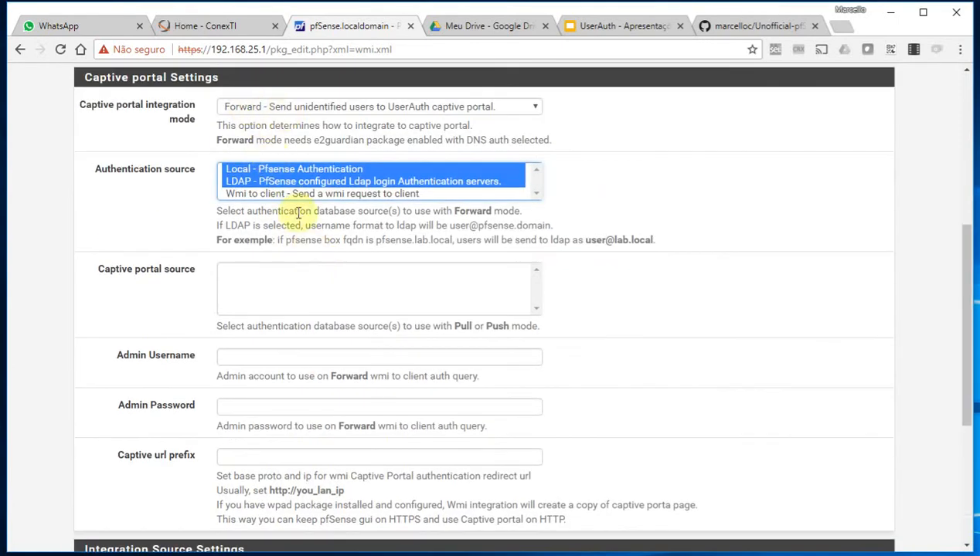
{"action": "scroll", "coordinate": [281, 293], "scroll_direction": "down", "scroll_amount": 2}
{"action": "left_click", "coordinate": [257, 312]}
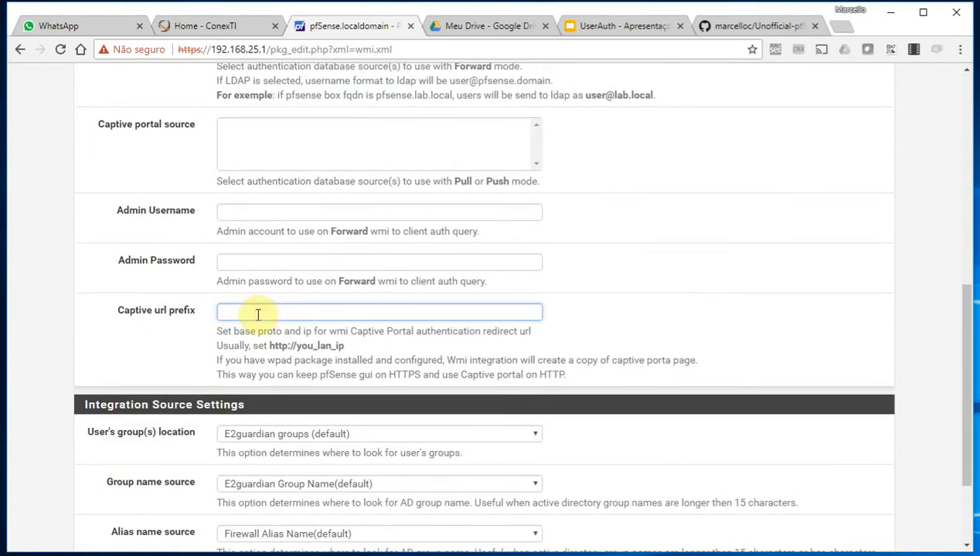
{"action": "type", "text": "http"}
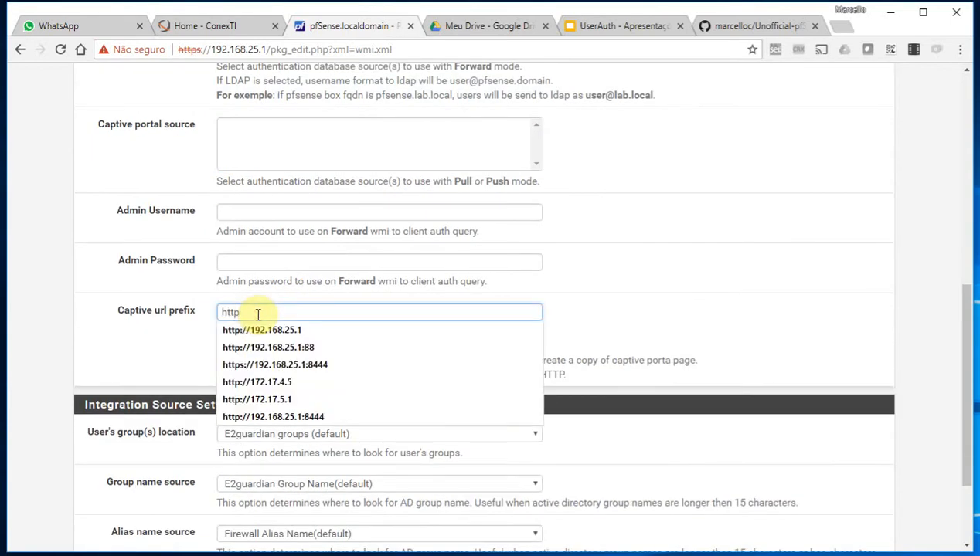
{"action": "type", "text": "://"}
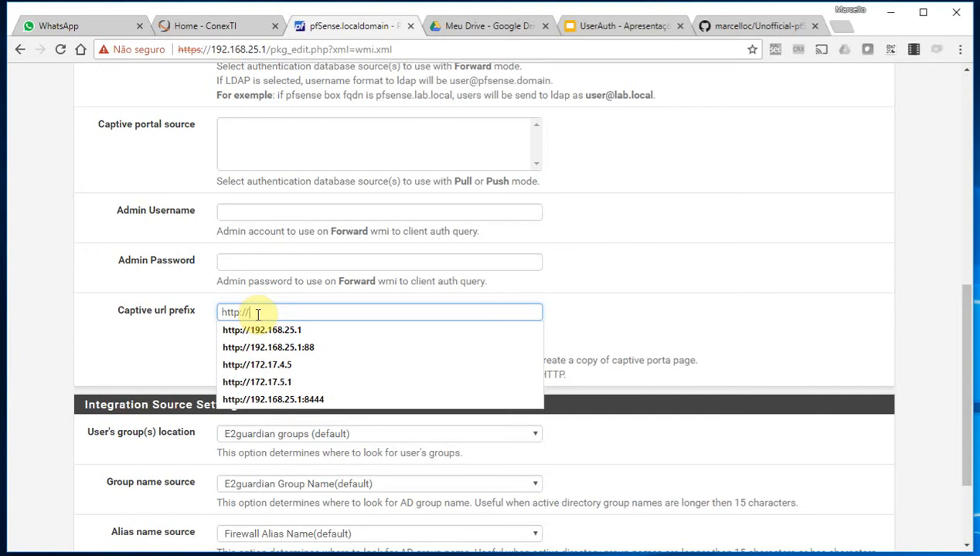
{"action": "type", "text": "192"}
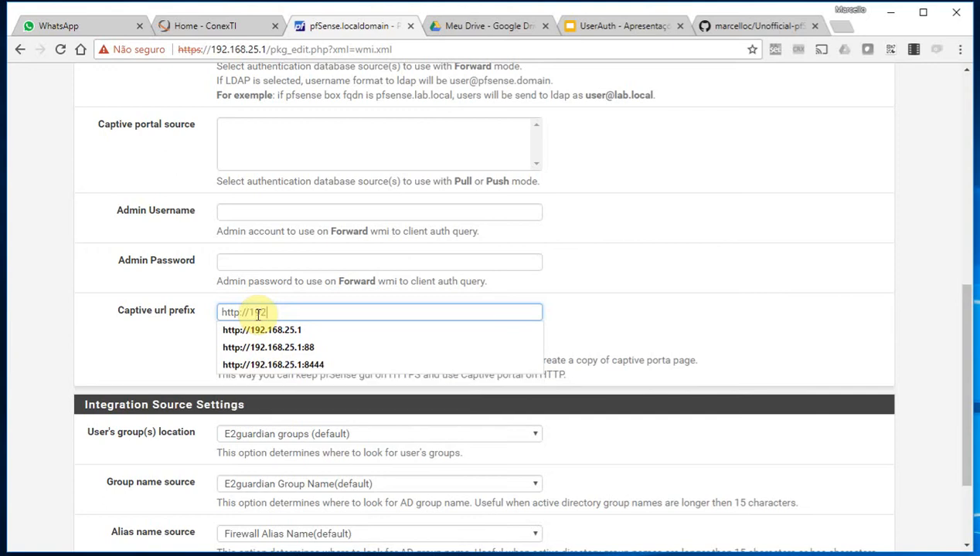
{"action": "key", "text": "Down"}
{"action": "key", "text": "Up"}
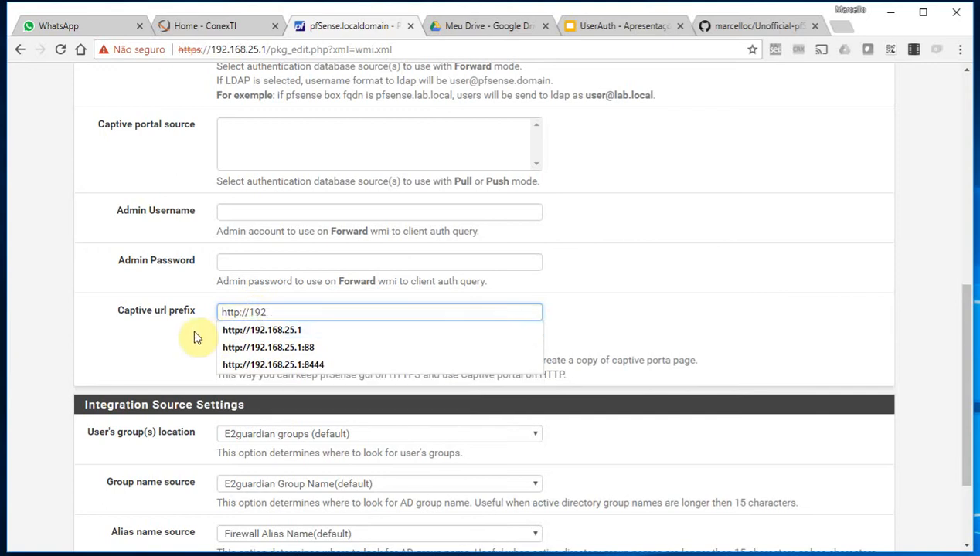
{"action": "type", "text": "2"}
{"action": "left_click", "coordinate": [281, 312]}
{"action": "left_click", "coordinate": [282, 324]}
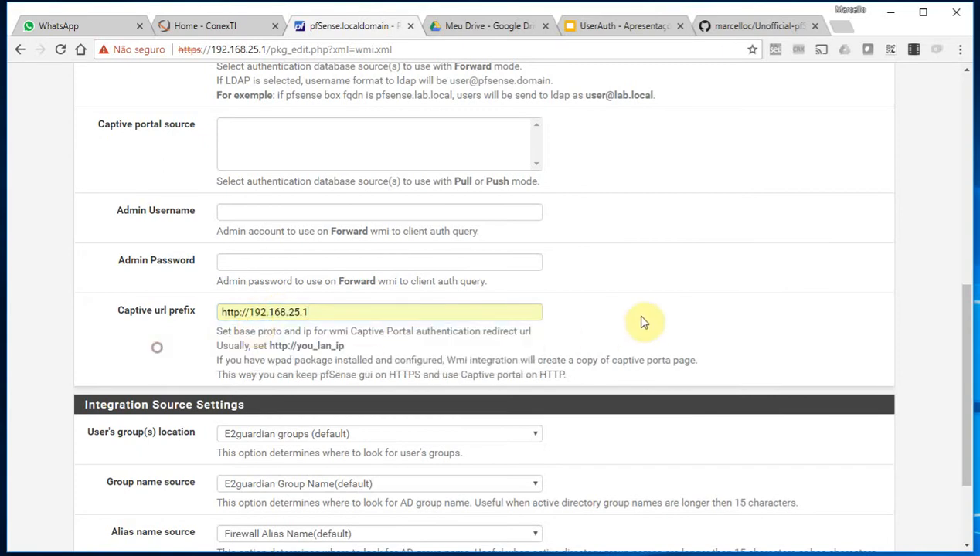
Keep E2guardian groups as the User's group(s) location and scroll back to the top
{"action": "scroll", "coordinate": [651, 311], "scroll_direction": "down", "scroll_amount": 3}
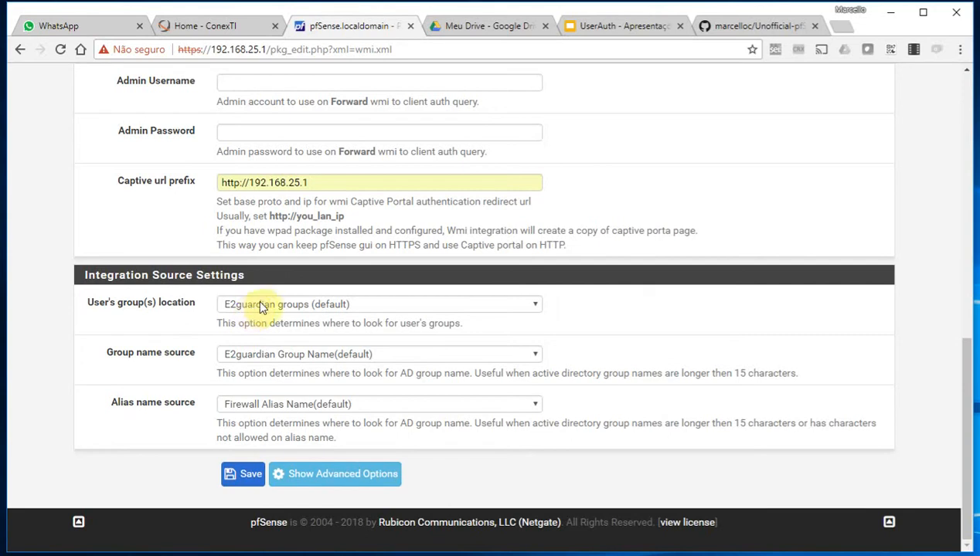
{"action": "left_click", "coordinate": [297, 308]}
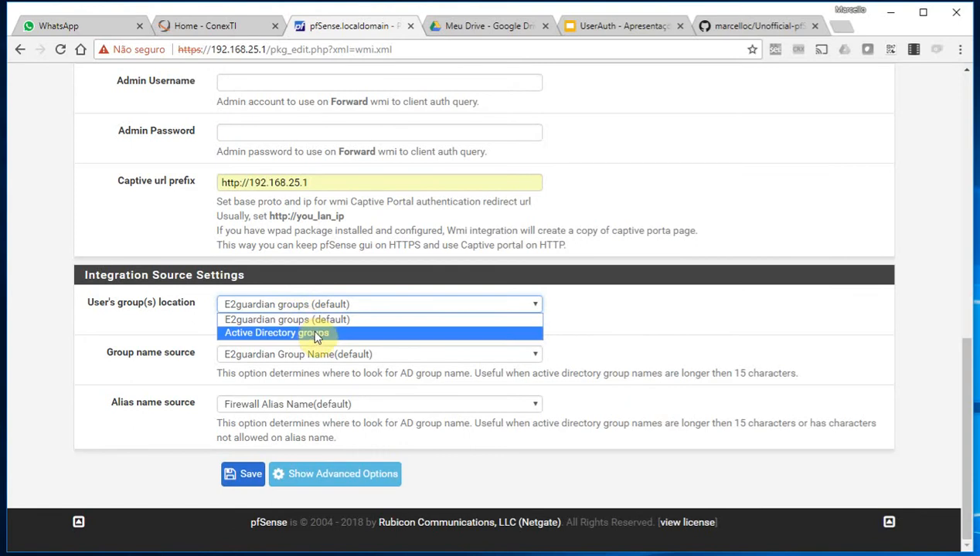
{"action": "left_click", "coordinate": [314, 320]}
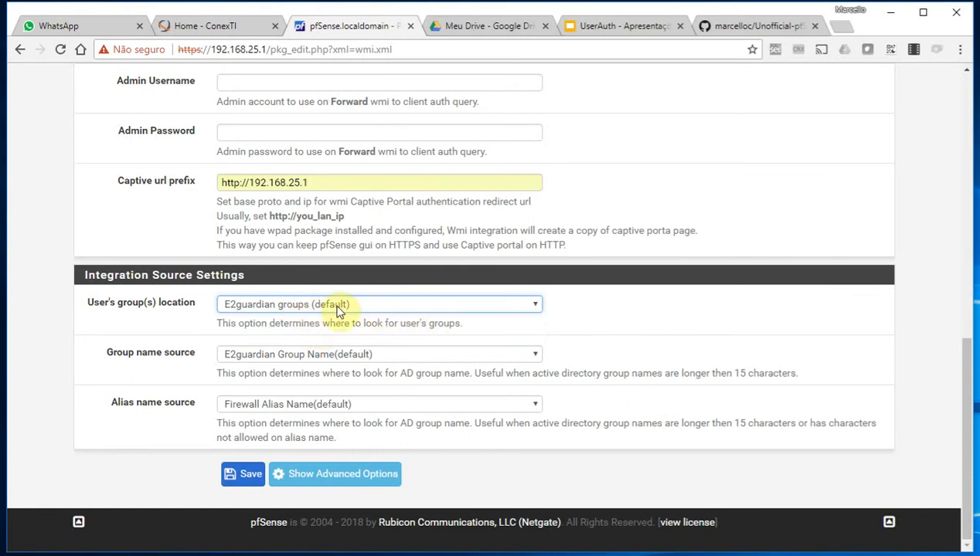
{"action": "scroll", "coordinate": [490, 312], "scroll_direction": "up", "scroll_amount": 5}
{"action": "scroll", "coordinate": [490, 312], "scroll_direction": "up", "scroll_amount": 4}
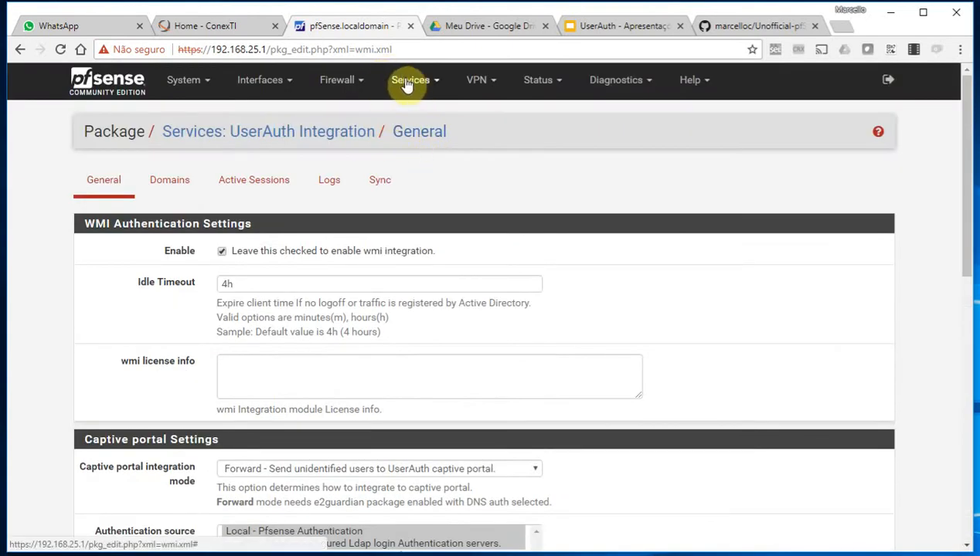
Open E2guardian Proxy in a new tab and start adding a filter group
{"action": "left_click", "coordinate": [414, 81]}
{"action": "right_click", "coordinate": [461, 291]}
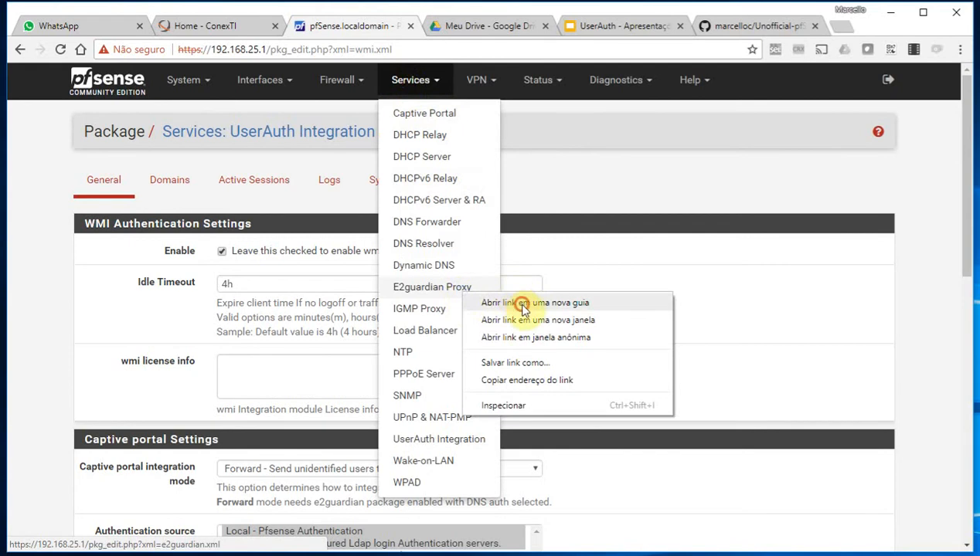
{"action": "left_click", "coordinate": [525, 302]}
{"action": "left_click", "coordinate": [418, 27]}
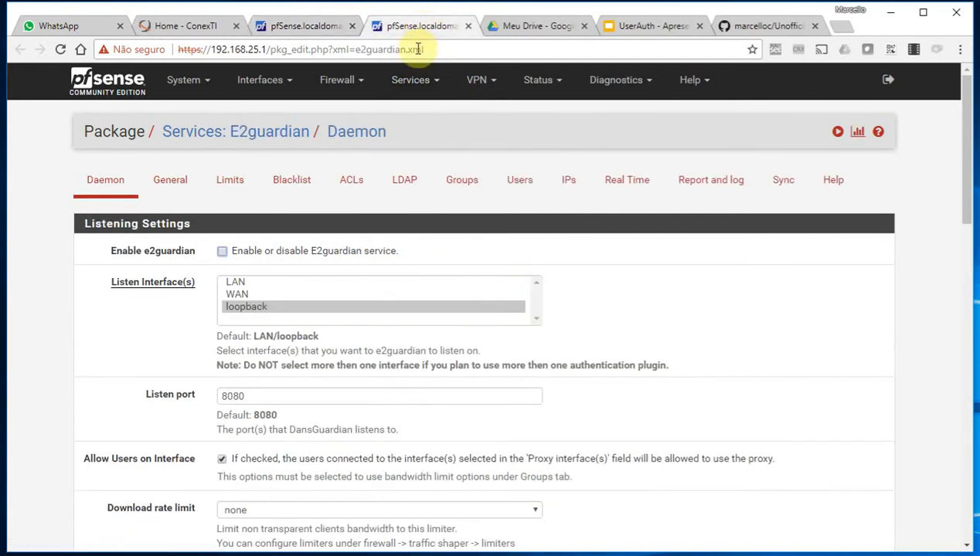
{"action": "left_click", "coordinate": [473, 192]}
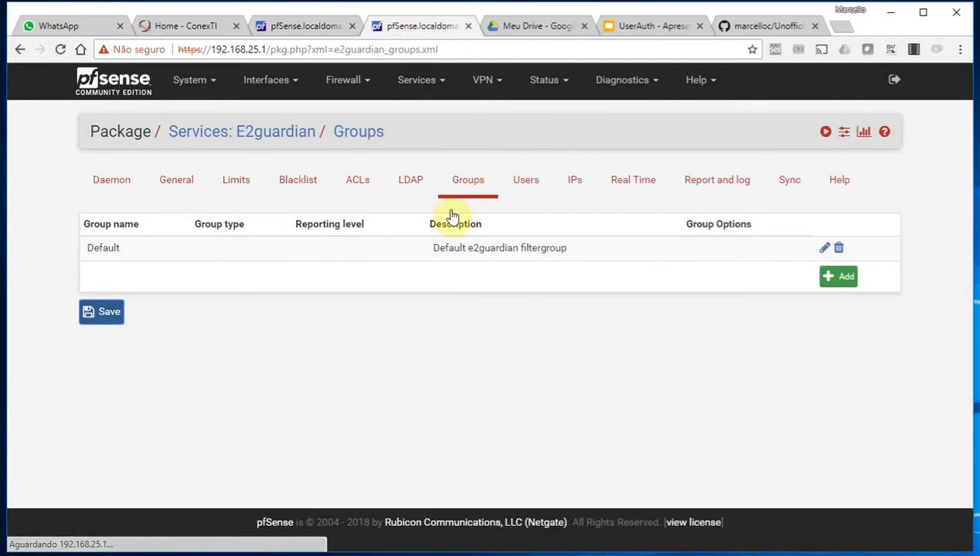
{"action": "left_click", "coordinate": [835, 278]}
Name the group 'suporte' with the description 'Grupo de suporte'
{"action": "left_click", "coordinate": [312, 251]}
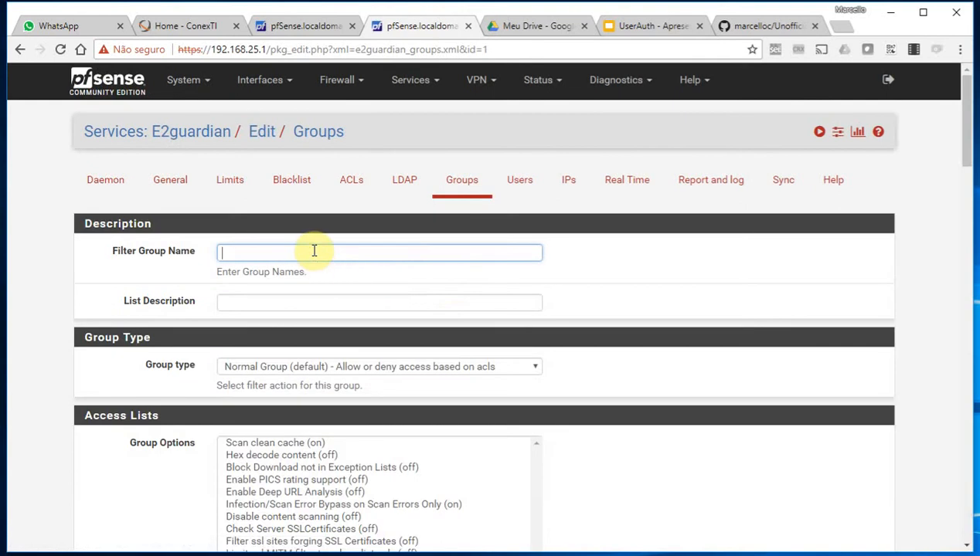
{"action": "type", "text": "Suporte"}
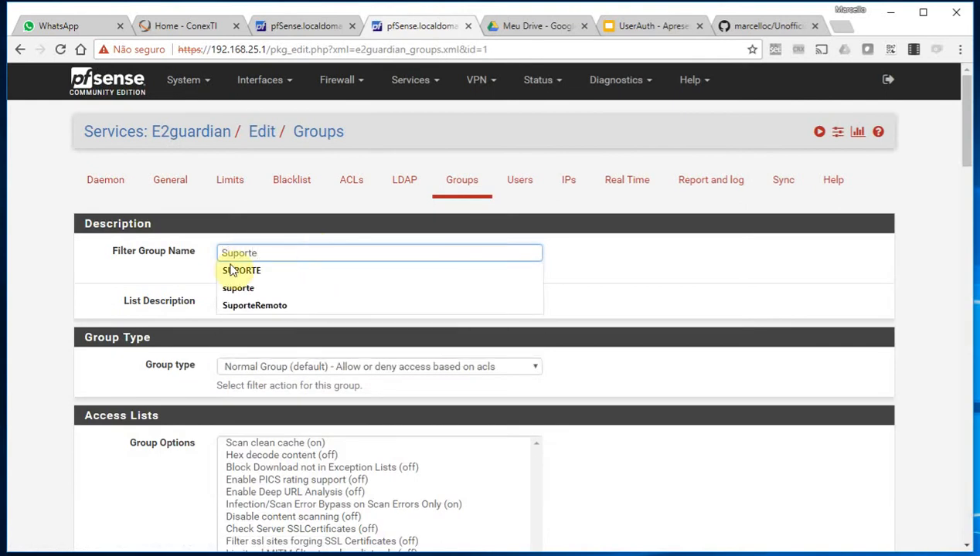
{"action": "left_click", "coordinate": [267, 289]}
{"action": "left_click", "coordinate": [248, 303]}
{"action": "type", "text": "Grupo de suporte"}
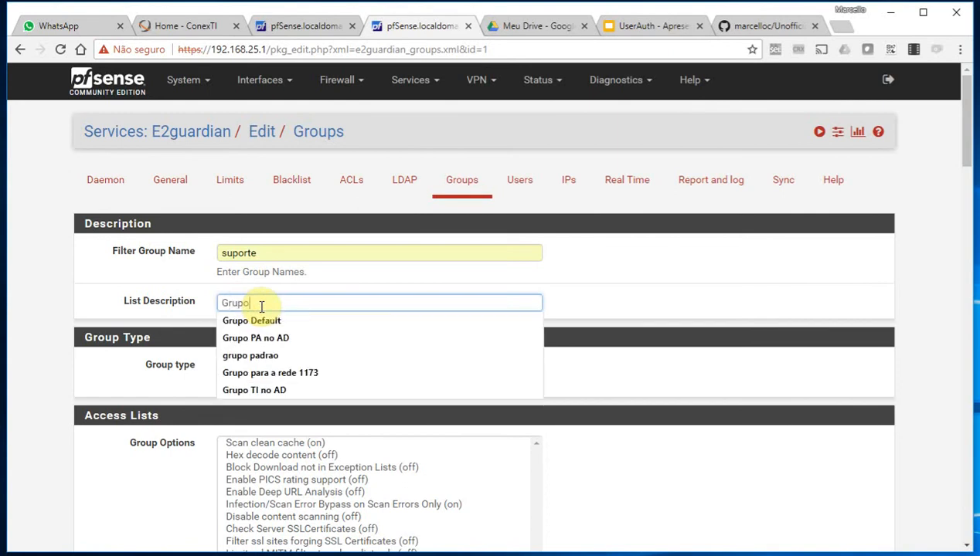
{"action": "left_click", "coordinate": [136, 370]}
Enable Scan clean cache and Infection/Scan Error Bypass; assign Default Pics, Phrase, Site and URL lists
{"action": "left_click", "coordinate": [271, 445]}
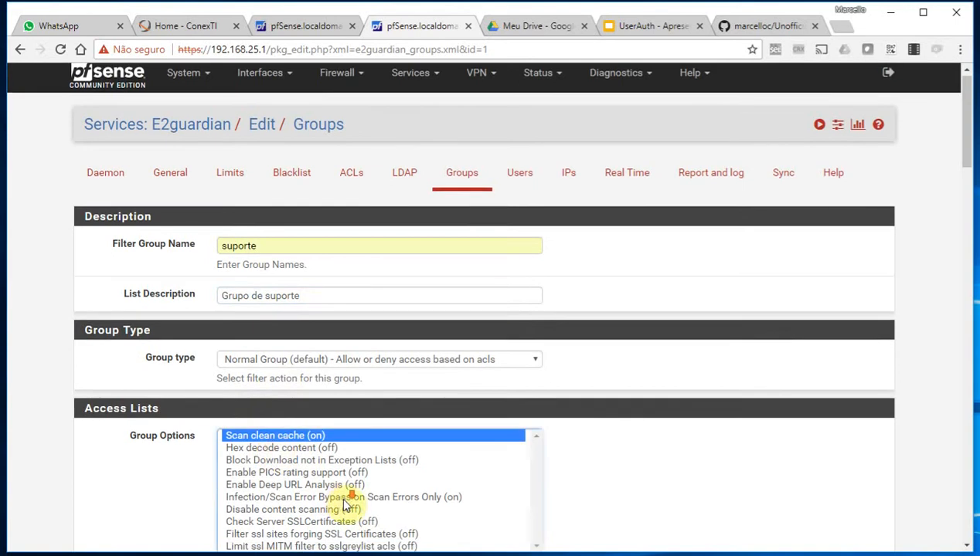
{"action": "scroll", "coordinate": [350, 455], "scroll_direction": "down", "scroll_amount": 1}
{"action": "left_click", "coordinate": [348, 426], "text": "ctrl"}
{"action": "scroll", "coordinate": [256, 294], "scroll_direction": "down", "scroll_amount": 4}
{"action": "left_click", "coordinate": [245, 232]}
{"action": "left_click", "coordinate": [234, 315]}
{"action": "left_click", "coordinate": [253, 397]}
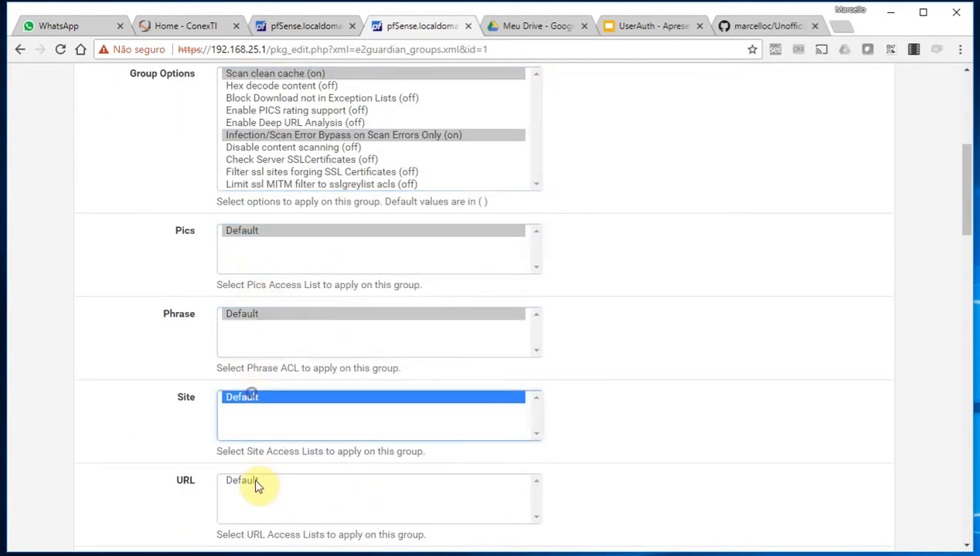
{"action": "left_click", "coordinate": [259, 482]}
Assign the Default Extension, Header and Content lists to the group
{"action": "scroll", "coordinate": [271, 482], "scroll_direction": "down", "scroll_amount": 3}
{"action": "left_click", "coordinate": [245, 349]}
{"action": "left_click", "coordinate": [255, 430]}
{"action": "left_click", "coordinate": [252, 519]}
{"action": "scroll", "coordinate": [274, 503], "scroll_direction": "down", "scroll_amount": 4}
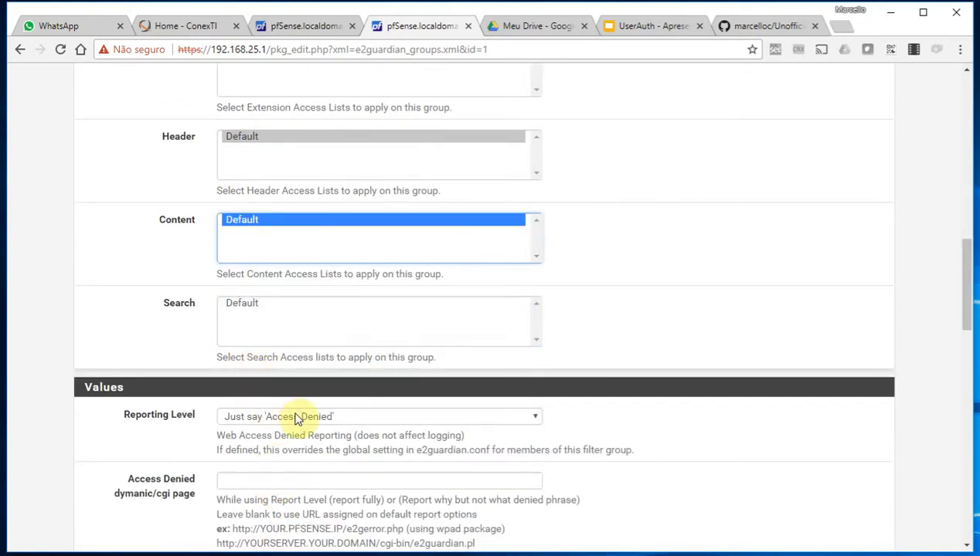
Set the Reporting Level to global log and save the suporte group
{"action": "left_click", "coordinate": [299, 418]}
{"action": "left_click", "coordinate": [297, 432]}
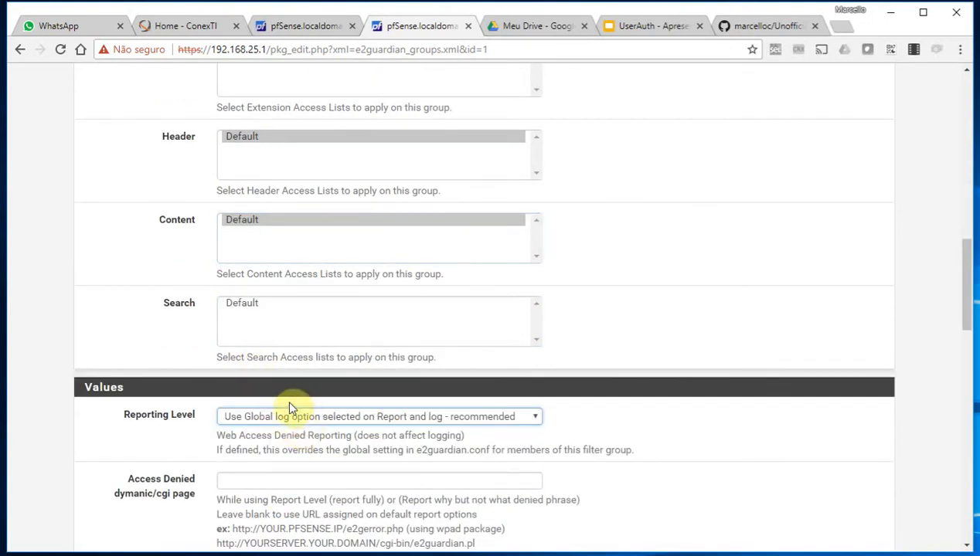
{"action": "scroll", "coordinate": [293, 413], "scroll_direction": "down", "scroll_amount": 15}
{"action": "left_click", "coordinate": [252, 476]}
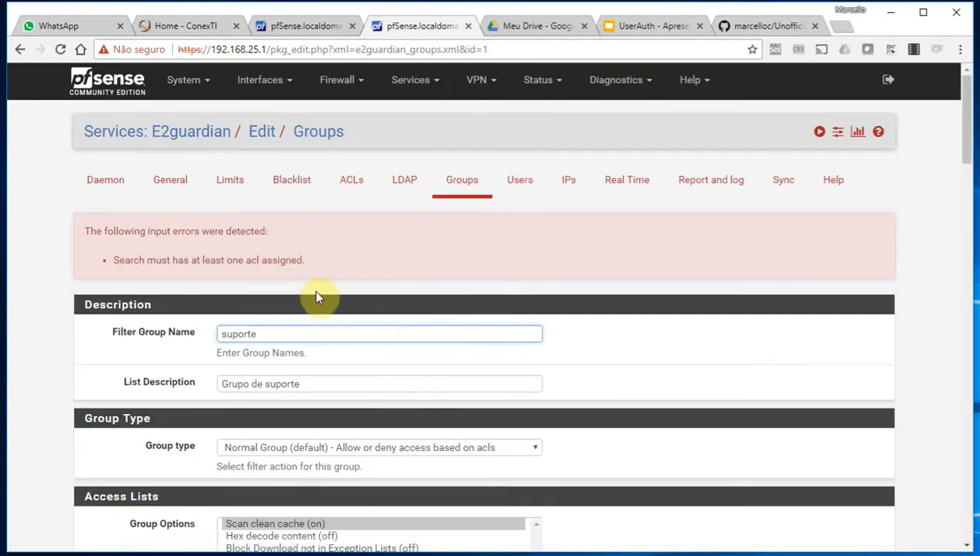
Add the Default Search list, save suporte again, and begin another group entry
{"action": "scroll", "coordinate": [315, 297], "scroll_direction": "down", "scroll_amount": 8}
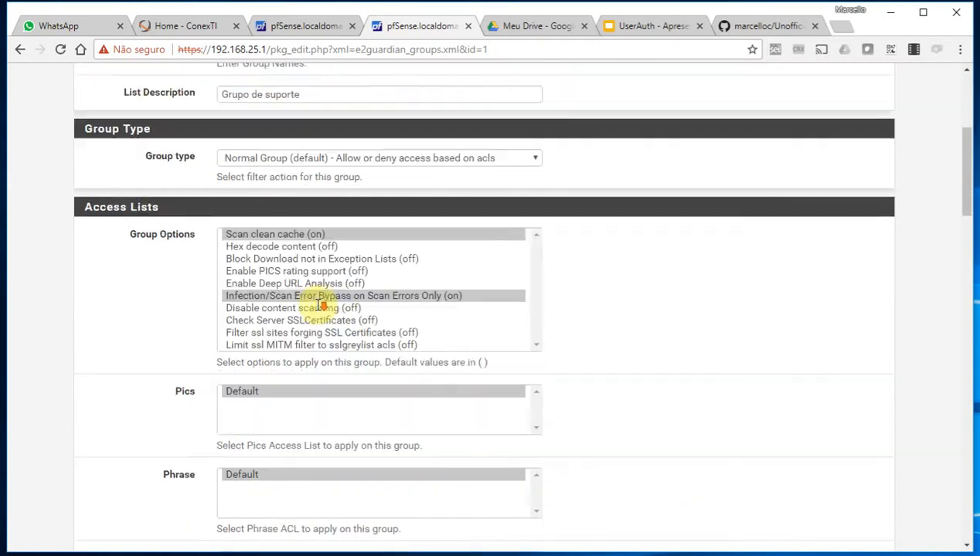
{"action": "scroll", "coordinate": [316, 337], "scroll_direction": "down", "scroll_amount": 4}
{"action": "left_click", "coordinate": [254, 398]}
{"action": "scroll", "coordinate": [253, 398], "scroll_direction": "down", "scroll_amount": 1}
{"action": "scroll", "coordinate": [255, 402], "scroll_direction": "down", "scroll_amount": 15}
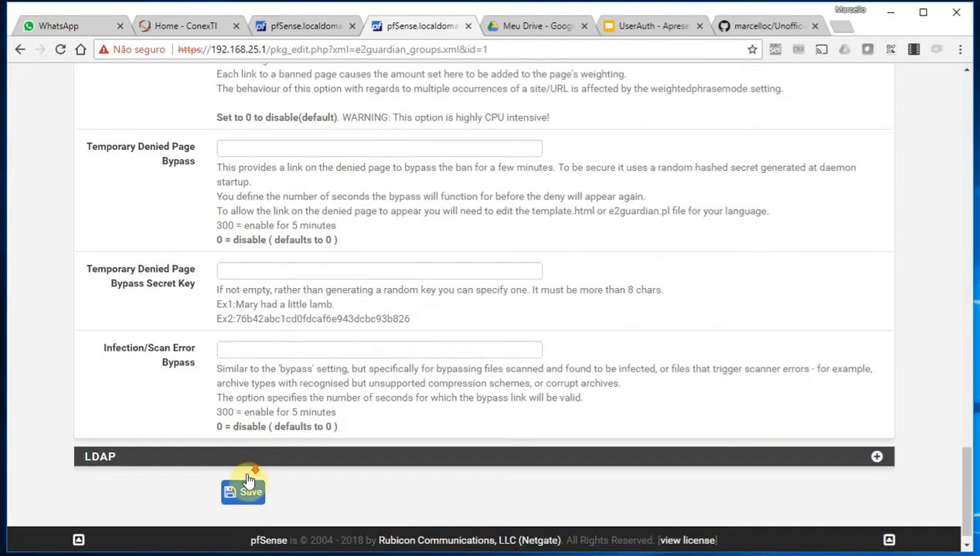
{"action": "left_click", "coordinate": [243, 474]}
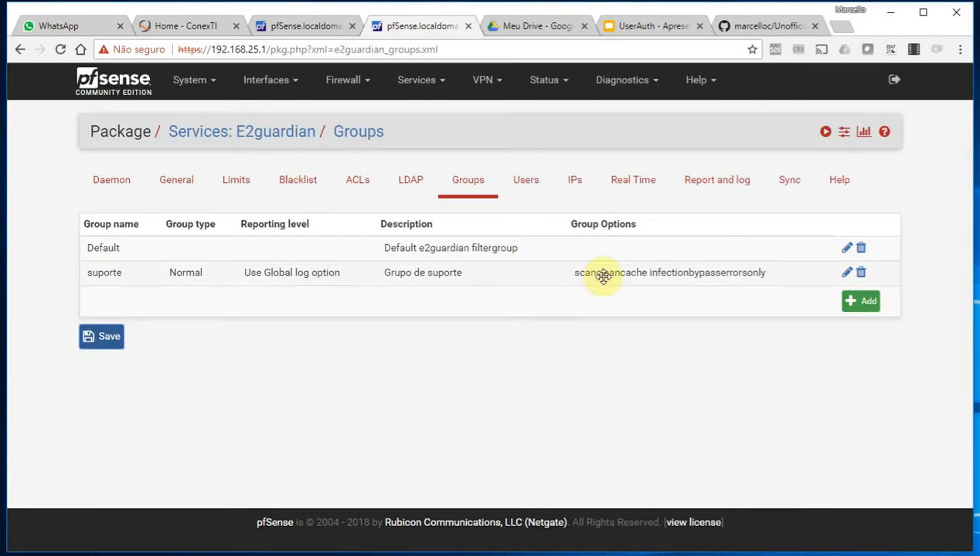
{"action": "left_click", "coordinate": [866, 304]}
Name the new group 'operacao' with the description 'grupo da operacao'
{"action": "left_click", "coordinate": [310, 253]}
{"action": "type", "text": "Ope"}
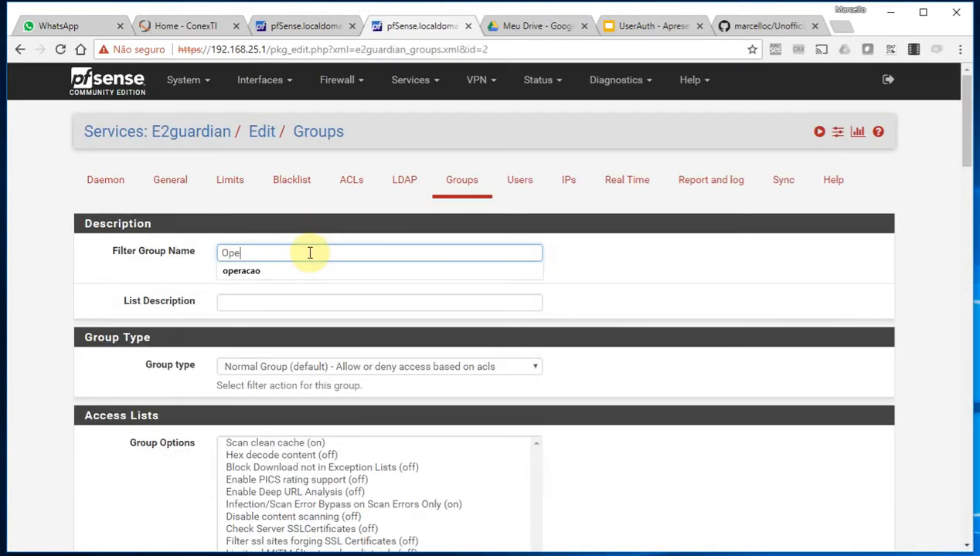
{"action": "key", "text": "BackSpace"}
{"action": "key", "text": "BackSpace"}
{"action": "type", "text": "operaca"}
{"action": "left_click", "coordinate": [293, 302]}
{"action": "type", "text": "grupo"}
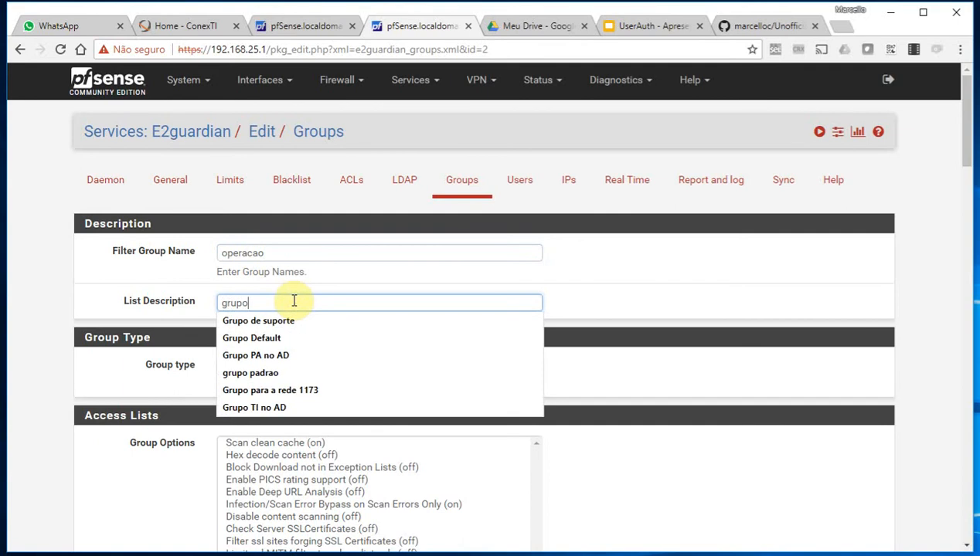
{"action": "type", "text": " d"}
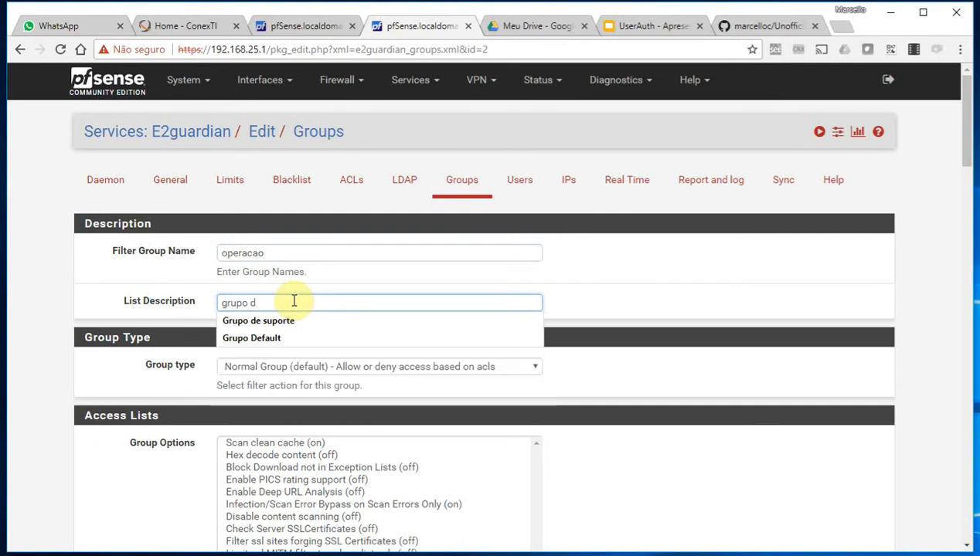
{"action": "type", "text": "a operacao"}
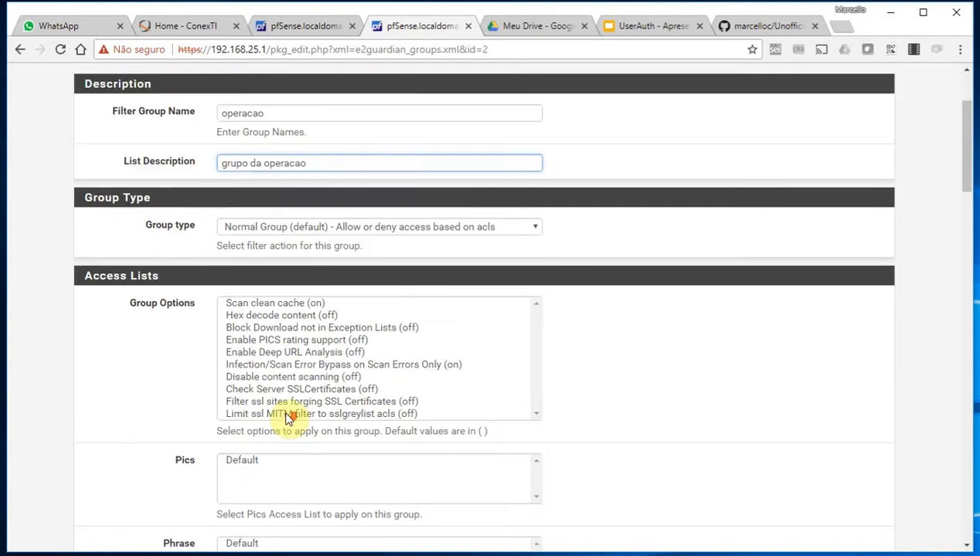
Make it Exception Sites only, enable Scan clean cache and Infection/Scan Error Bypass, assign Default Pics
{"action": "scroll", "coordinate": [258, 417], "scroll_direction": "down", "scroll_amount": 2}
{"action": "left_click", "coordinate": [330, 218]}
{"action": "left_click", "coordinate": [310, 287]}
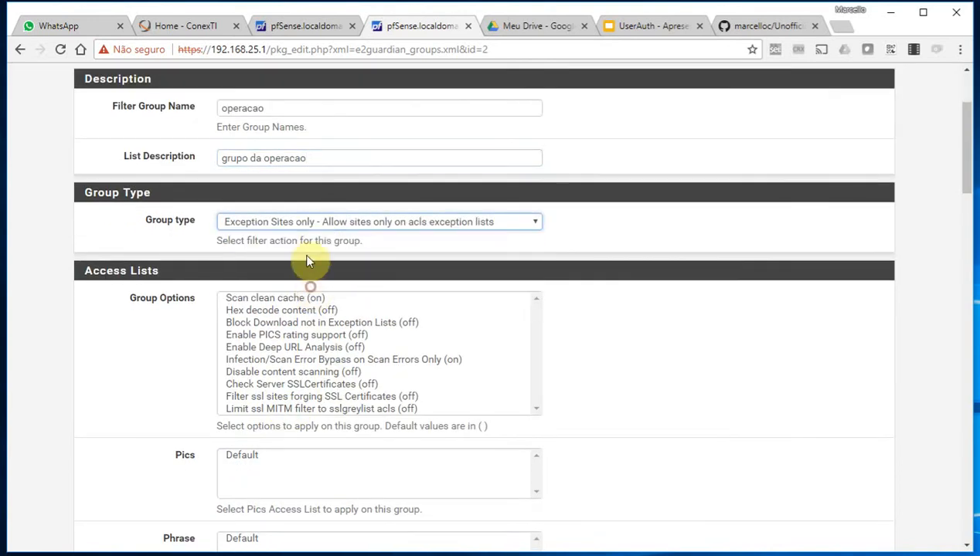
{"action": "left_click", "coordinate": [286, 298]}
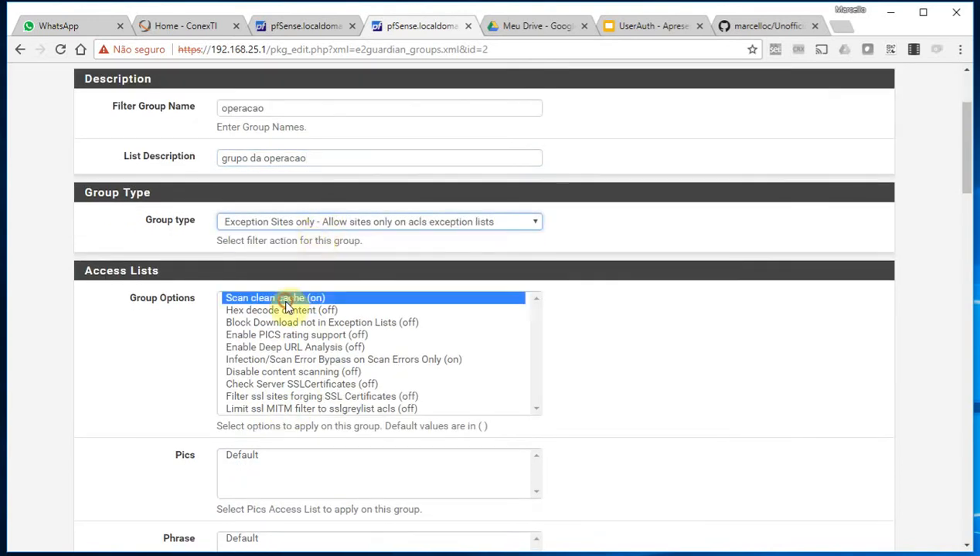
{"action": "left_click", "coordinate": [386, 360], "text": "ctrl"}
{"action": "left_click", "coordinate": [257, 453]}
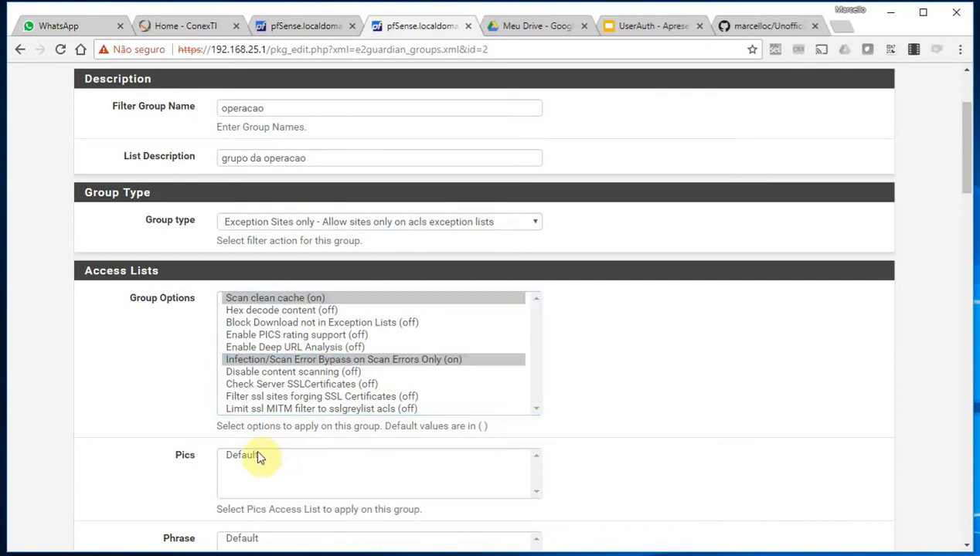
Assign the Default Phrase, Site, URL, Extension, Header, Content and Search lists
{"action": "scroll", "coordinate": [309, 417], "scroll_direction": "down", "scroll_amount": 3}
{"action": "left_click", "coordinate": [249, 323]}
{"action": "left_click", "coordinate": [241, 404]}
{"action": "left_click", "coordinate": [245, 492]}
{"action": "scroll", "coordinate": [248, 386], "scroll_direction": "down", "scroll_amount": 4}
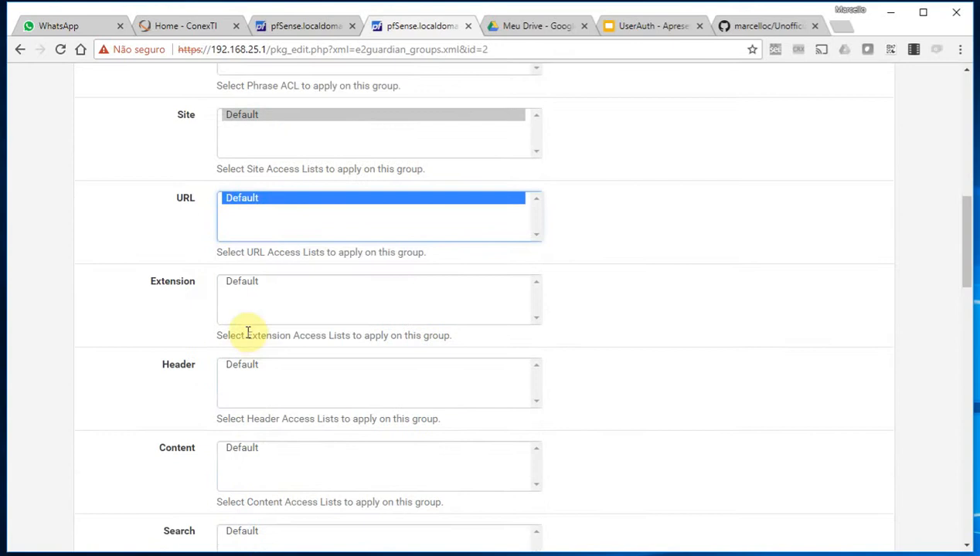
{"action": "left_click", "coordinate": [241, 283]}
{"action": "left_click", "coordinate": [242, 365]}
{"action": "left_click", "coordinate": [242, 449]}
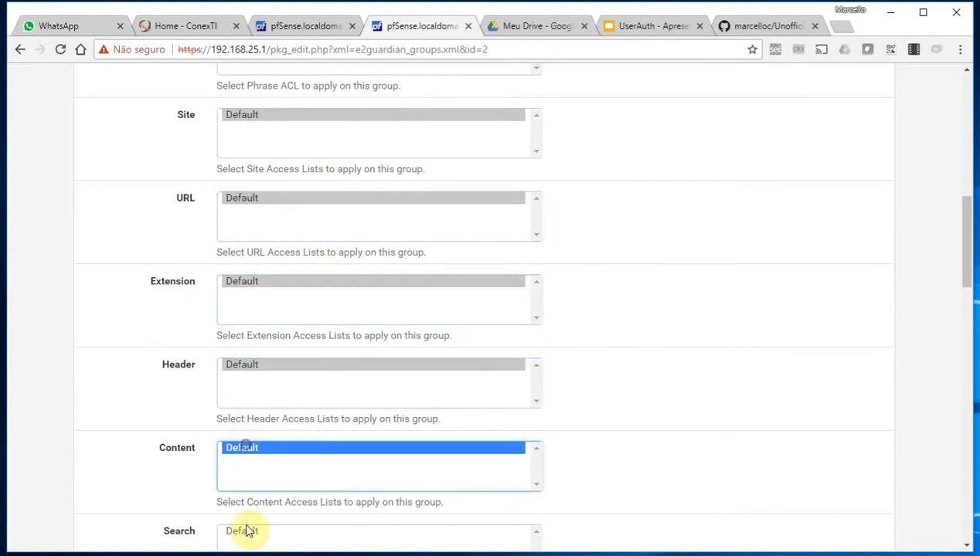
{"action": "left_click", "coordinate": [250, 532]}
Set Reporting Level to global log, save operacao, and open the E2guardian Users page
{"action": "scroll", "coordinate": [276, 520], "scroll_direction": "down", "scroll_amount": 3}
{"action": "left_click", "coordinate": [258, 406]}
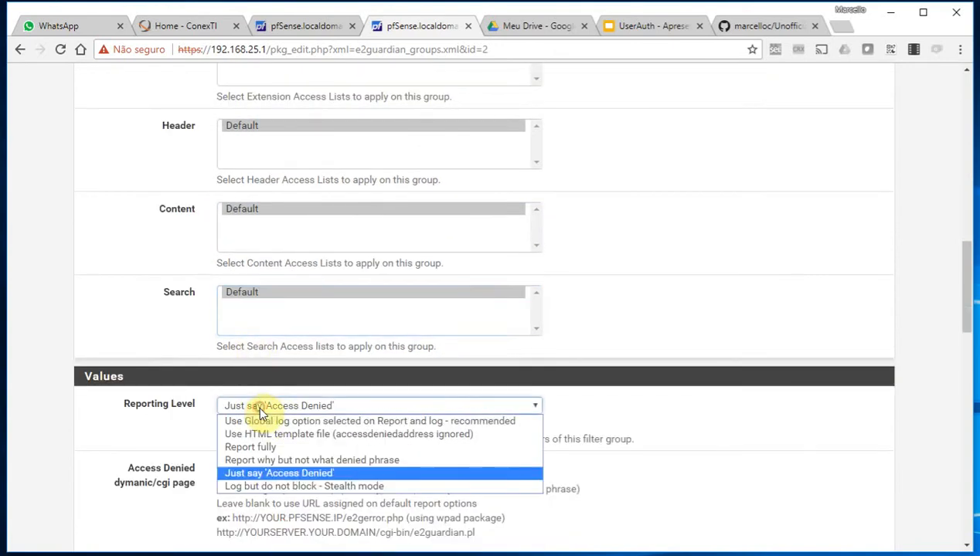
{"action": "left_click", "coordinate": [263, 425]}
{"action": "scroll", "coordinate": [267, 416], "scroll_direction": "down", "scroll_amount": 15}
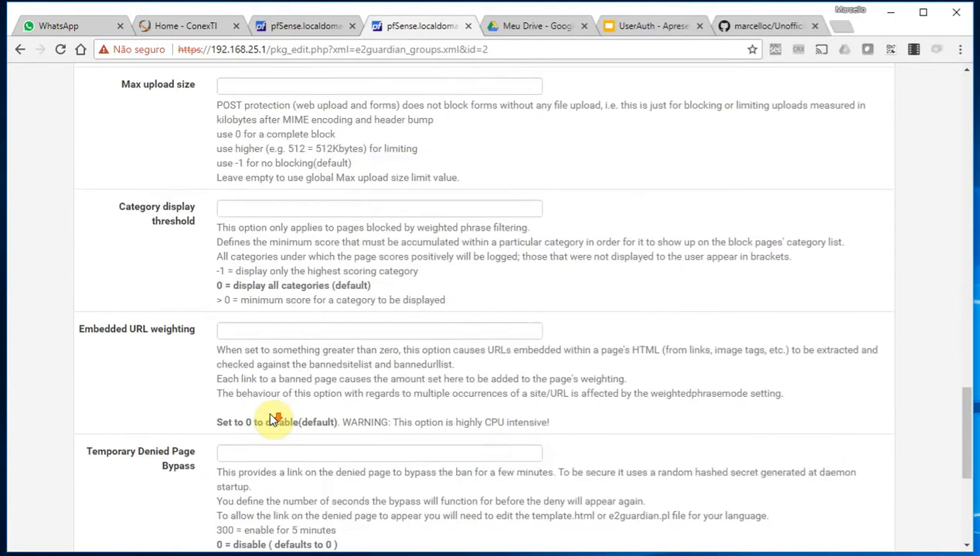
{"action": "scroll", "coordinate": [277, 421], "scroll_direction": "down", "scroll_amount": 3}
{"action": "left_click", "coordinate": [246, 470]}
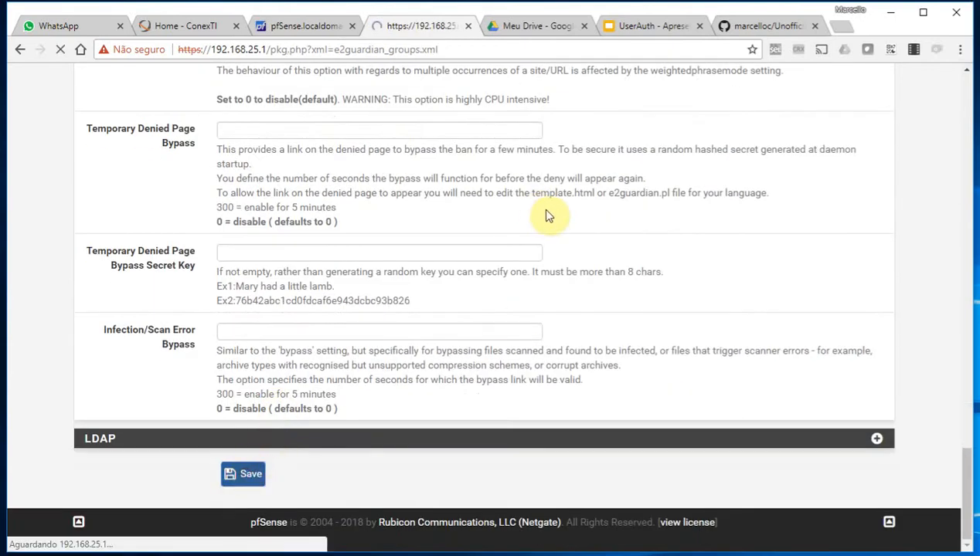
{"action": "left_click", "coordinate": [524, 193]}
{"action": "left_click", "coordinate": [345, 281]}
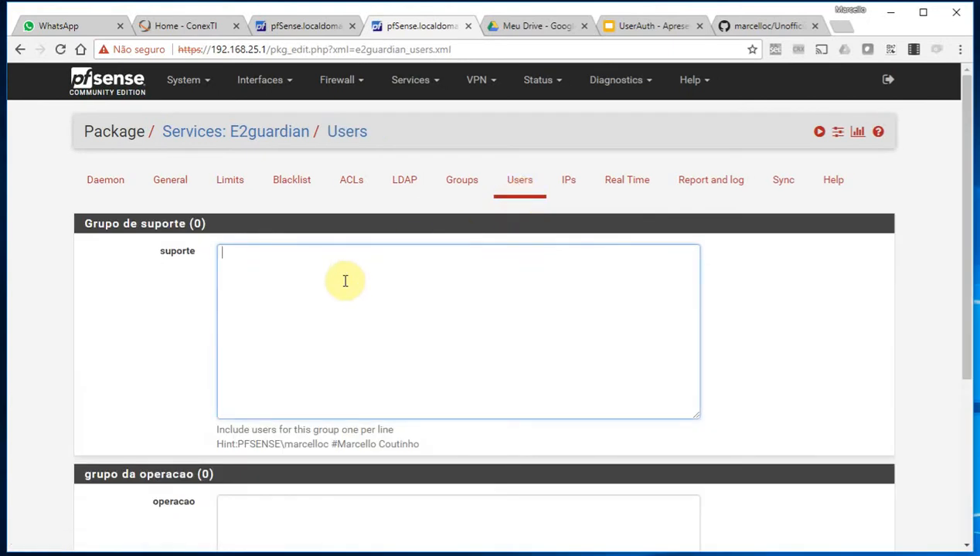
Enter two usernames for suporte and one username for operacao, then save the user lists
{"action": "type", "text": "joao.silva jose"}
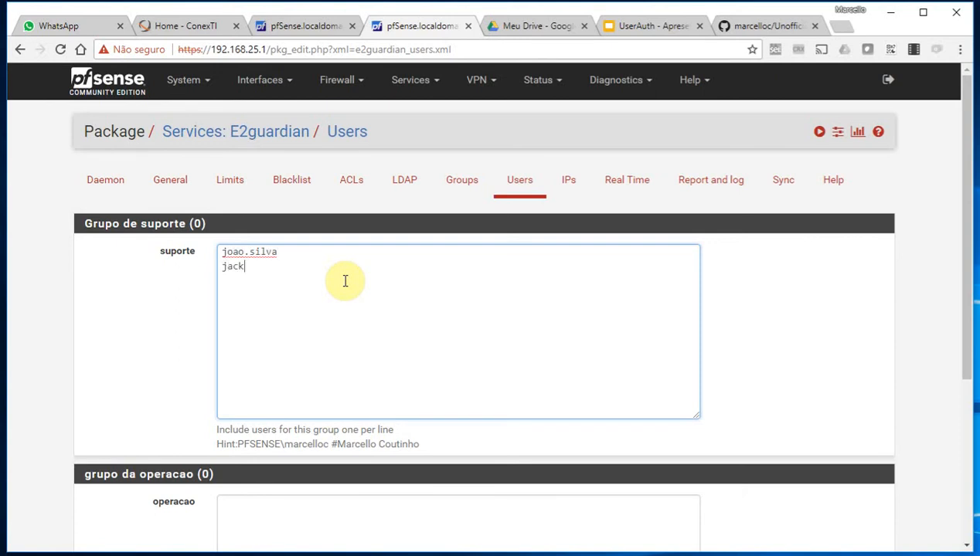
{"action": "scroll", "coordinate": [346, 281], "scroll_direction": "down", "scroll_amount": 3}
{"action": "left_click", "coordinate": [301, 354]}
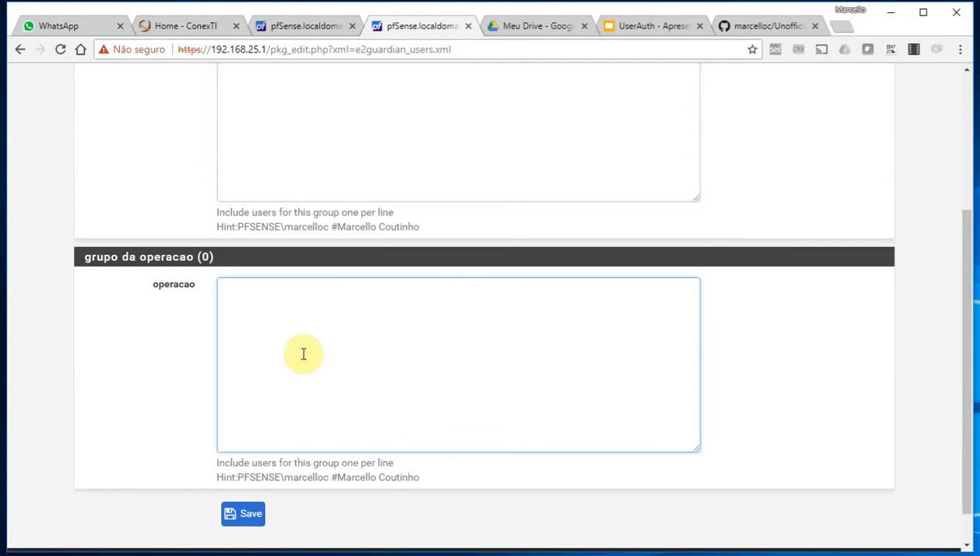
{"action": "scroll", "coordinate": [304, 354], "scroll_direction": "up", "scroll_amount": 3}
{"action": "scroll", "coordinate": [267, 464], "scroll_direction": "down", "scroll_amount": 2}
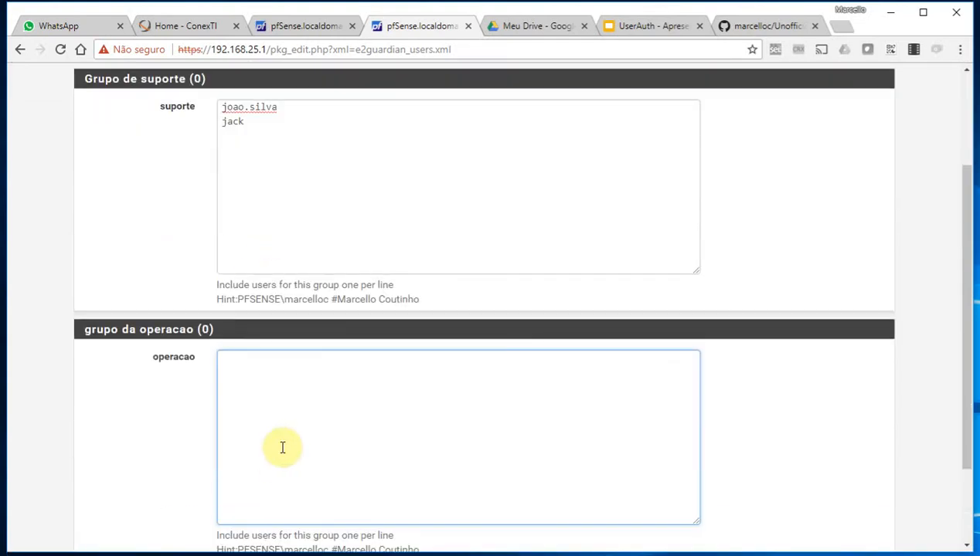
{"action": "type", "text": "marcelloc"}
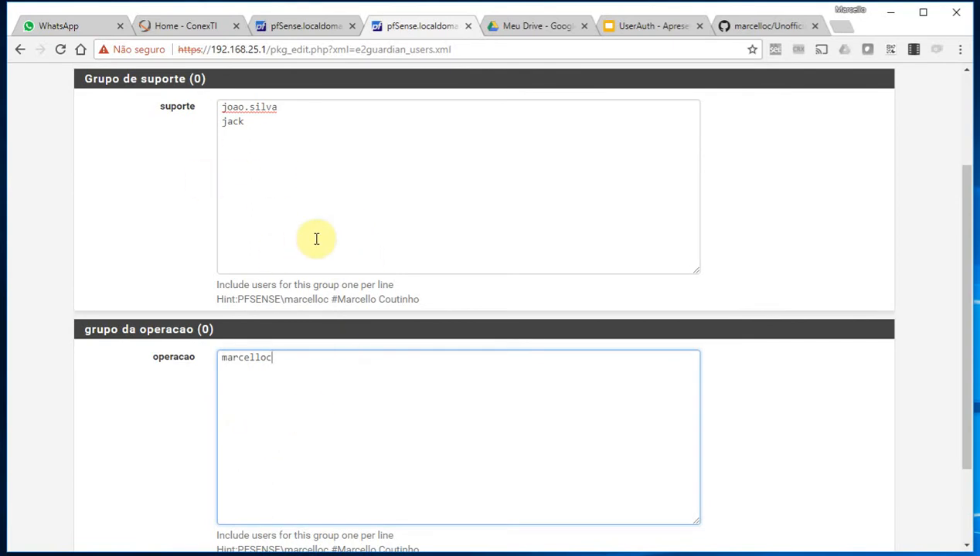
{"action": "scroll", "coordinate": [309, 263], "scroll_direction": "down", "scroll_amount": 2}
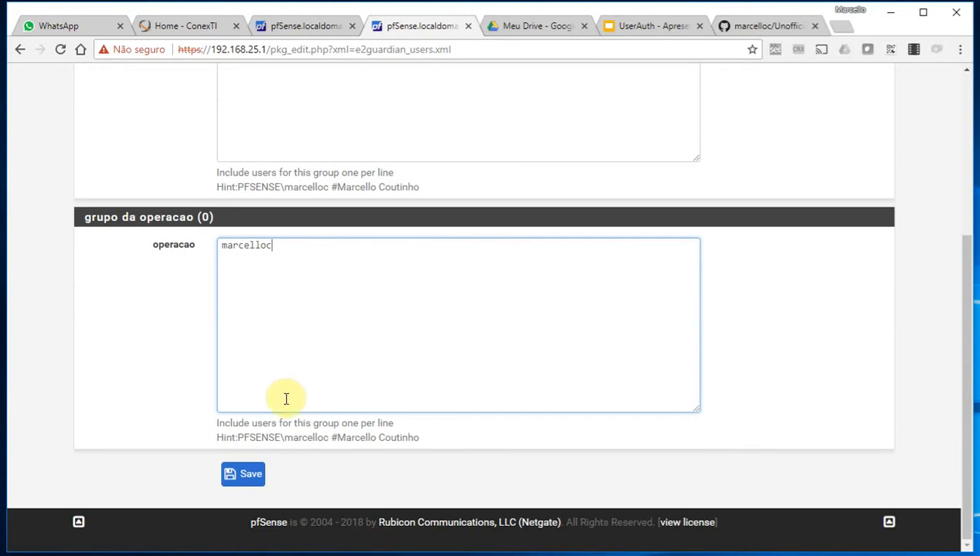
{"action": "left_click", "coordinate": [239, 476]}
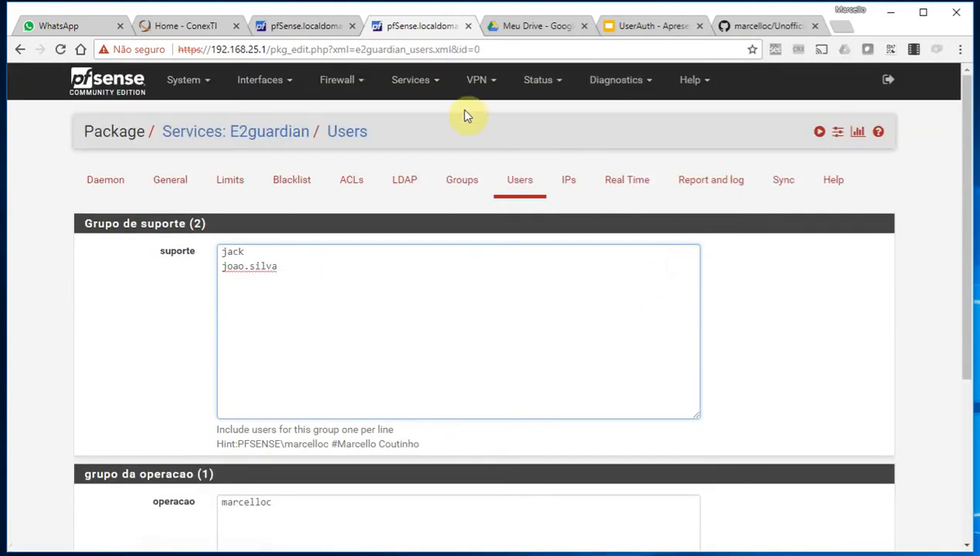
Back in UserAuth Integration, change User's group(s) location to Active Directory groups
{"action": "left_click", "coordinate": [306, 28]}
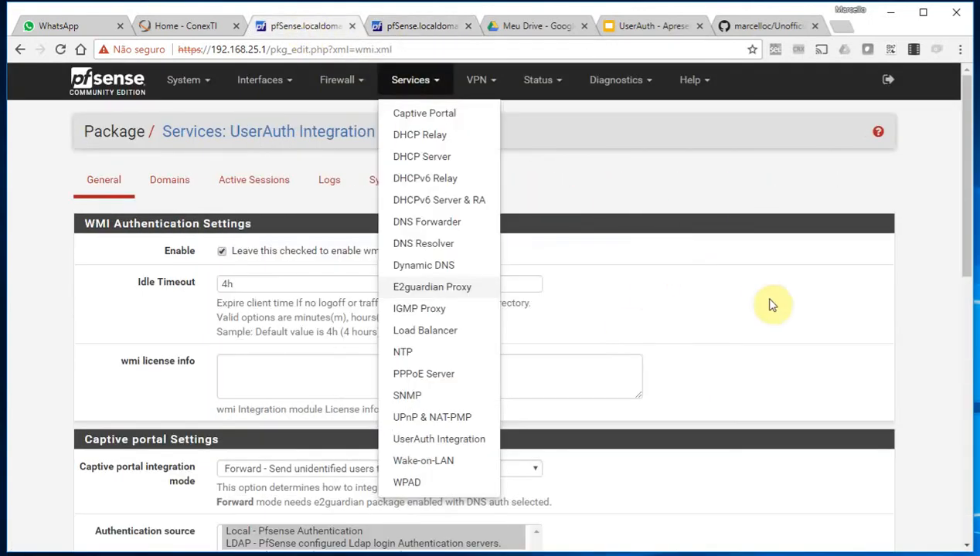
{"action": "left_click", "coordinate": [914, 260]}
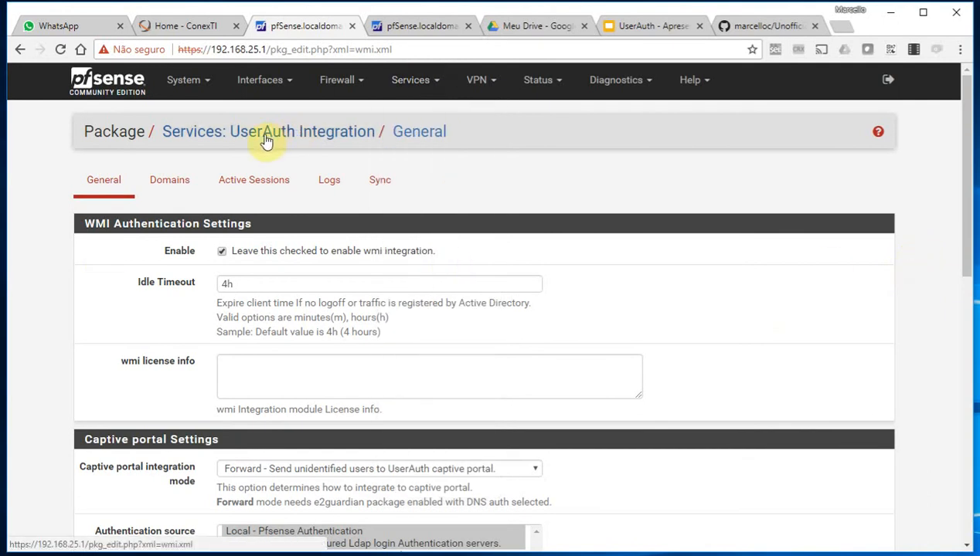
{"action": "scroll", "coordinate": [363, 309], "scroll_direction": "down", "scroll_amount": 4}
{"action": "scroll", "coordinate": [366, 327], "scroll_direction": "down", "scroll_amount": 5}
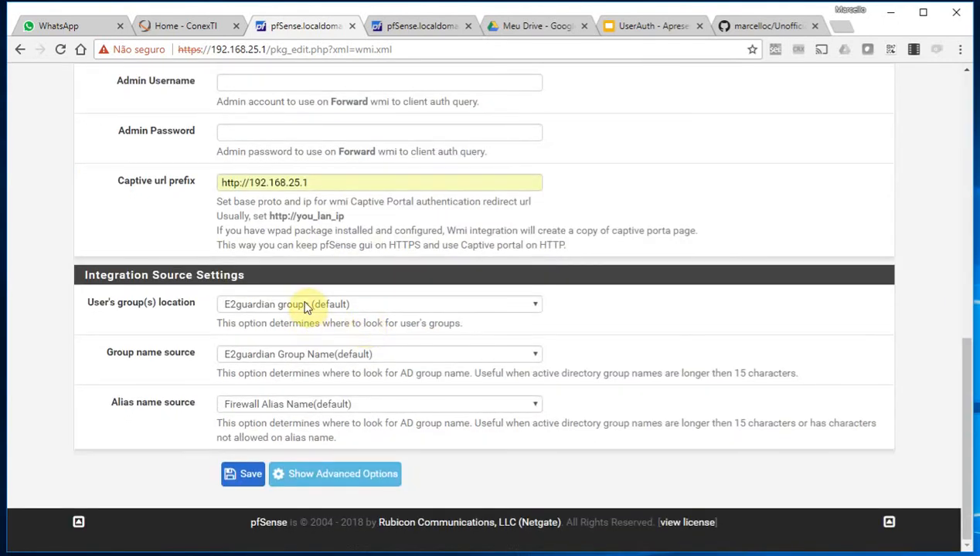
{"action": "left_click", "coordinate": [307, 304]}
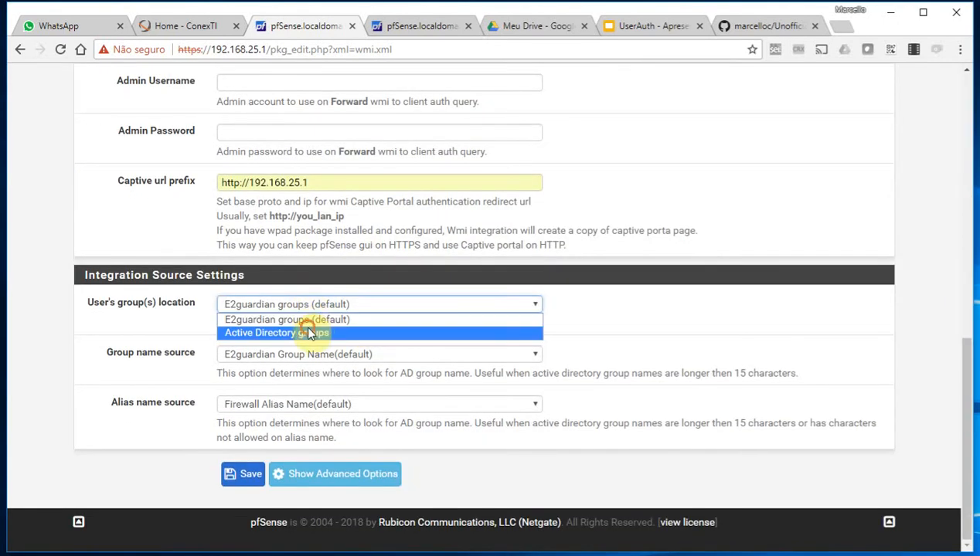
{"action": "left_click", "coordinate": [314, 332]}
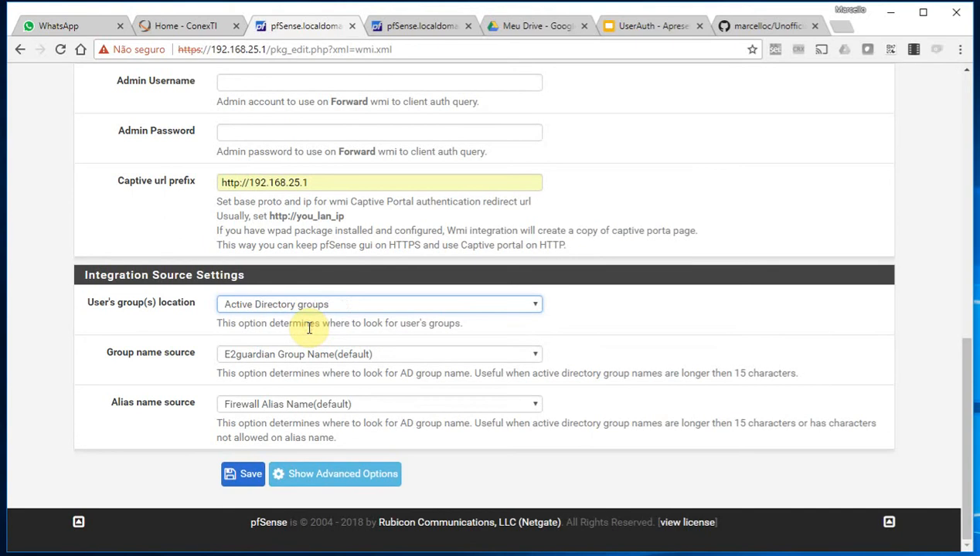
Copy the suporte group's user list from the E2guardian Users page
{"action": "left_click", "coordinate": [407, 23]}
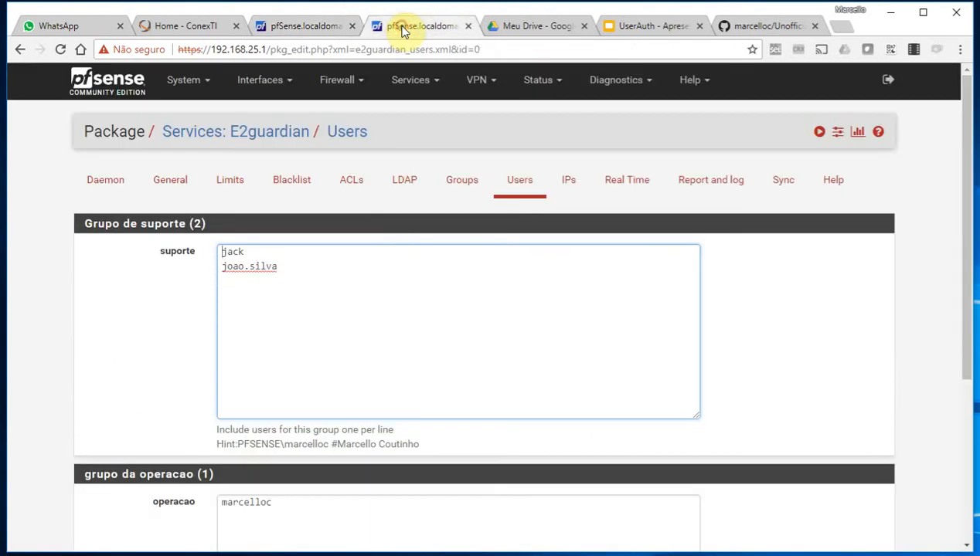
{"action": "left_click", "coordinate": [294, 279]}
{"action": "key", "text": "ctrl+a"}
{"action": "key", "text": "ctrl+c"}
{"action": "left_click", "coordinate": [317, 264]}
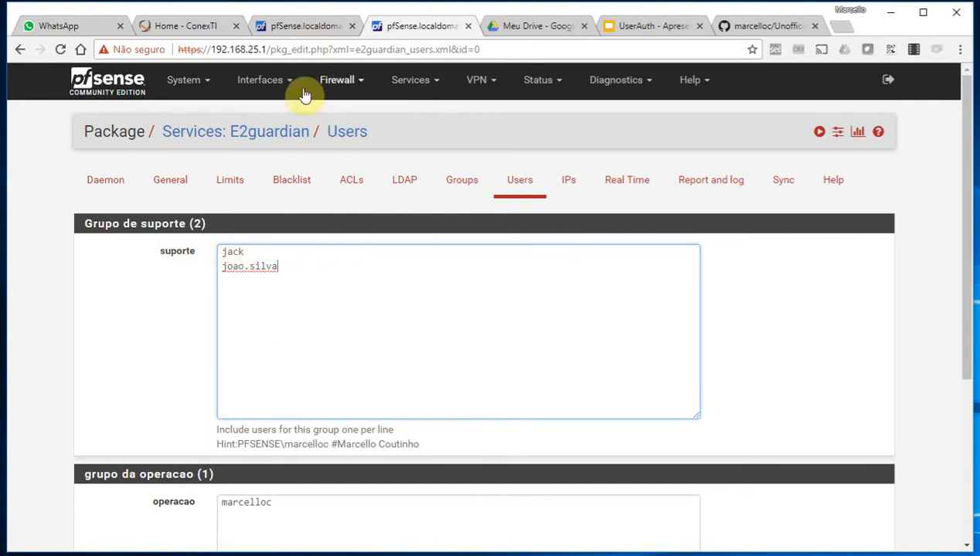
{"action": "left_click", "coordinate": [302, 29]}
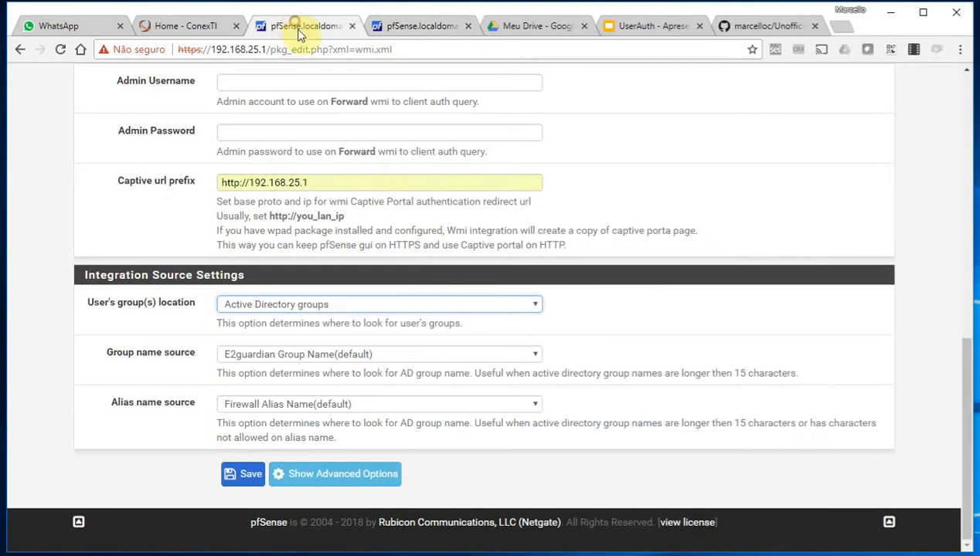
Keep default Group name and Alias name sources; switch group location back to E2guardian groups
{"action": "left_click", "coordinate": [234, 357]}
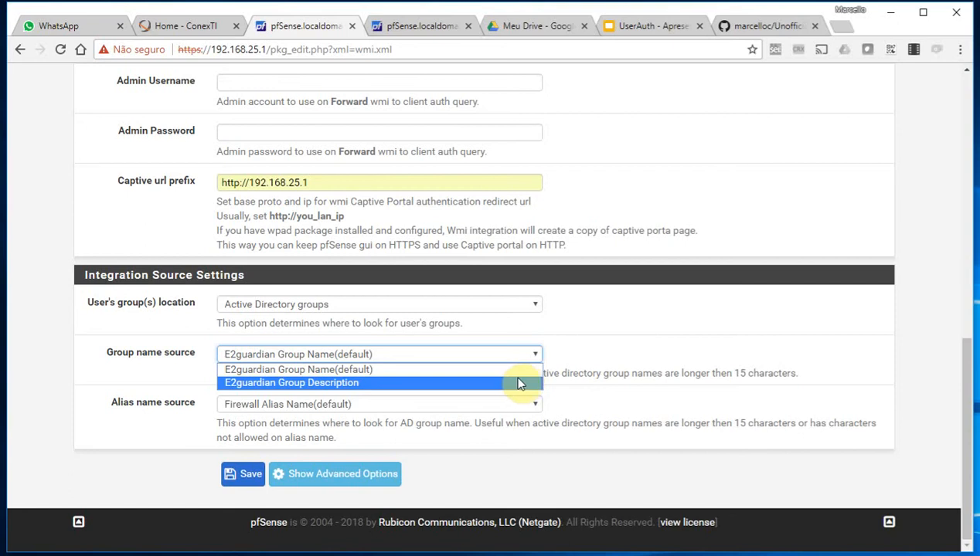
{"action": "left_click", "coordinate": [571, 350]}
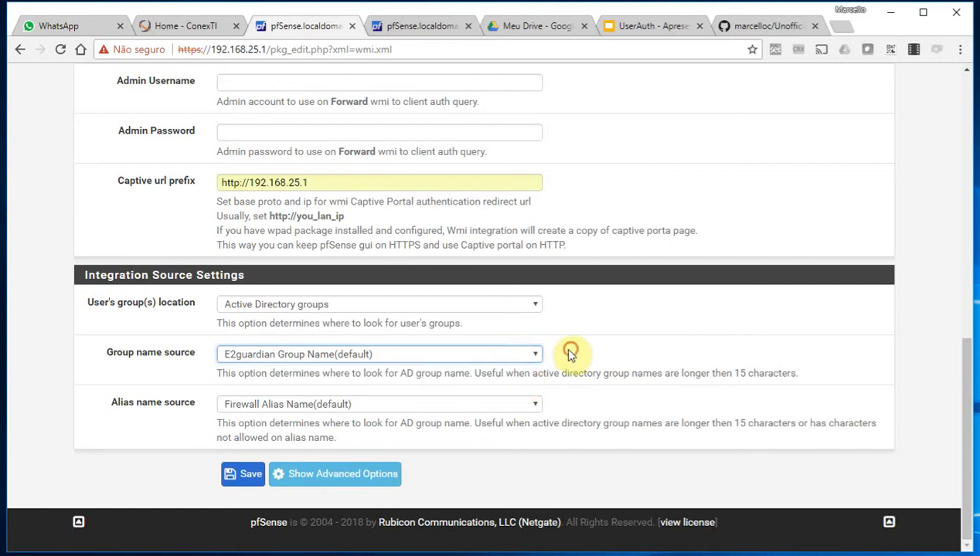
{"action": "left_click", "coordinate": [340, 405]}
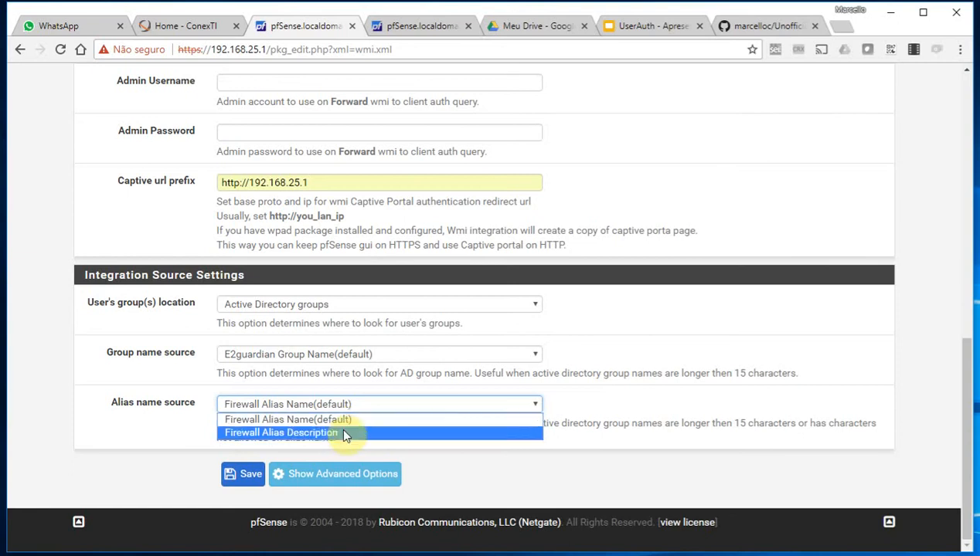
{"action": "left_click", "coordinate": [349, 420]}
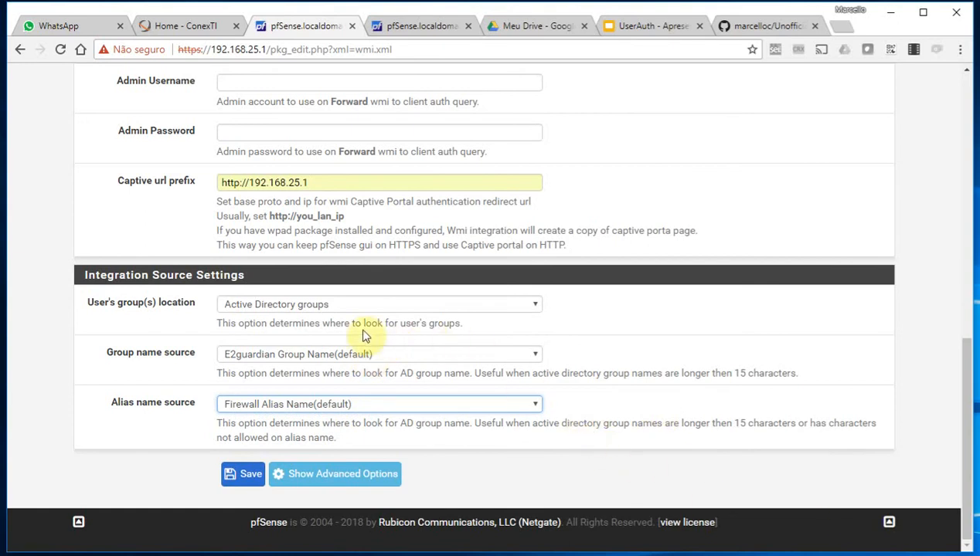
{"action": "left_click", "coordinate": [367, 303]}
{"action": "left_click", "coordinate": [340, 320]}
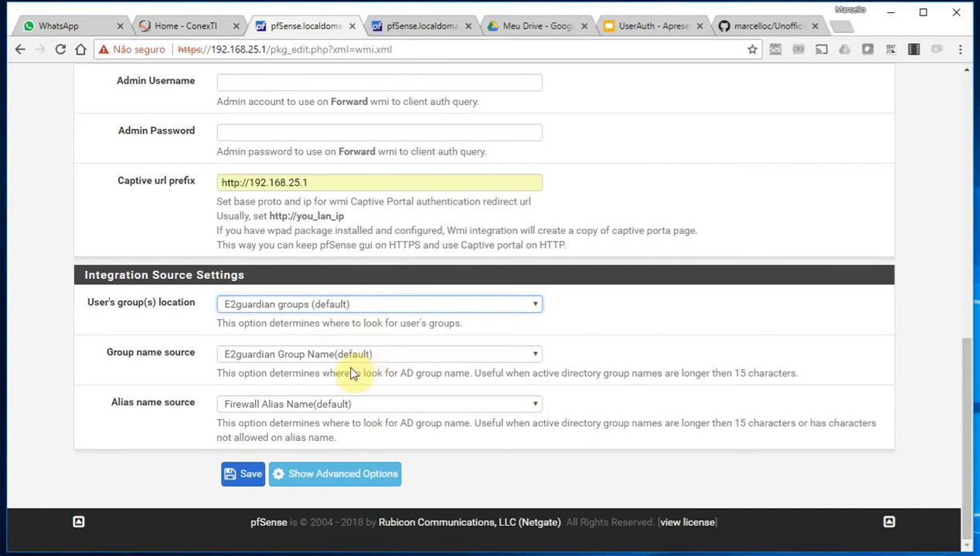
Save the UserAuth Integration settings and reload the General page
{"action": "left_click", "coordinate": [241, 478]}
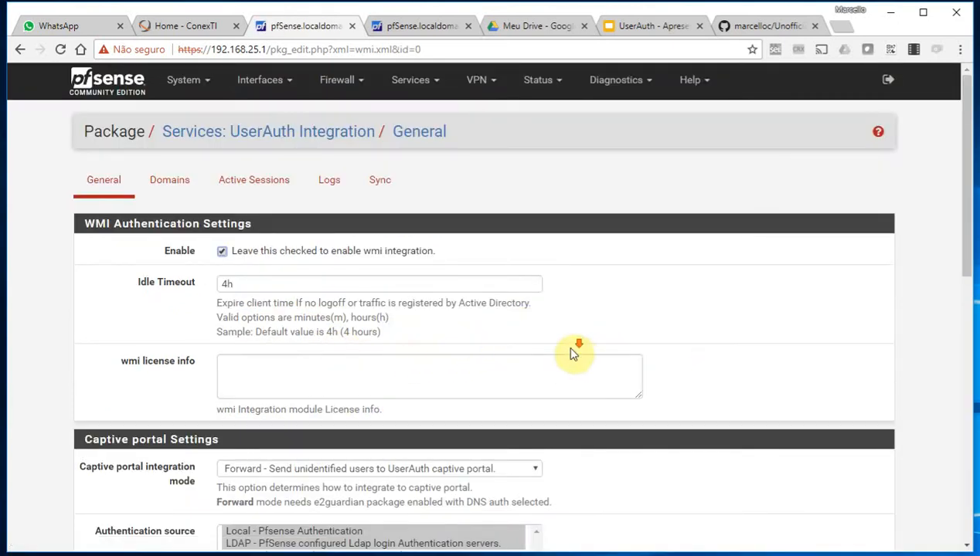
{"action": "scroll", "coordinate": [573, 350], "scroll_direction": "down", "scroll_amount": 10}
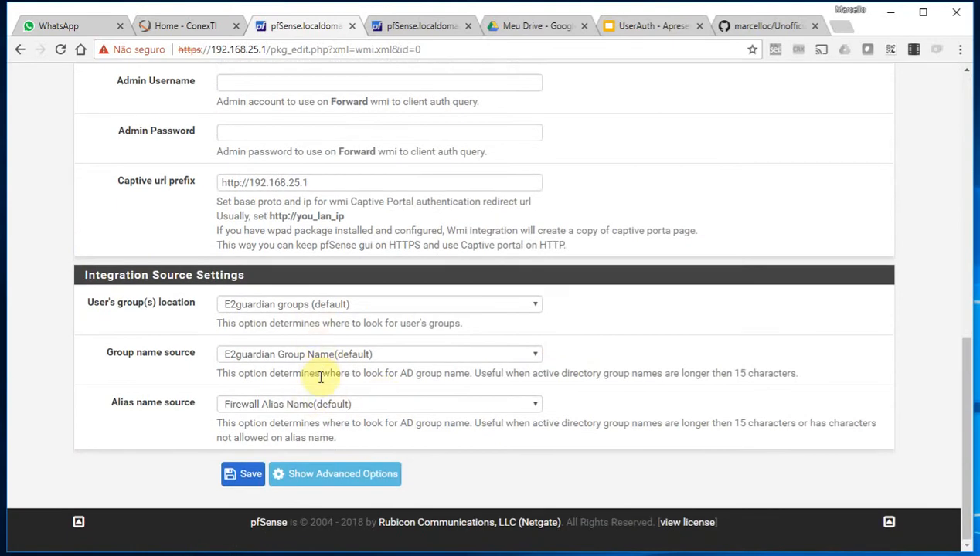
{"action": "scroll", "coordinate": [350, 368], "scroll_direction": "up", "scroll_amount": 10}
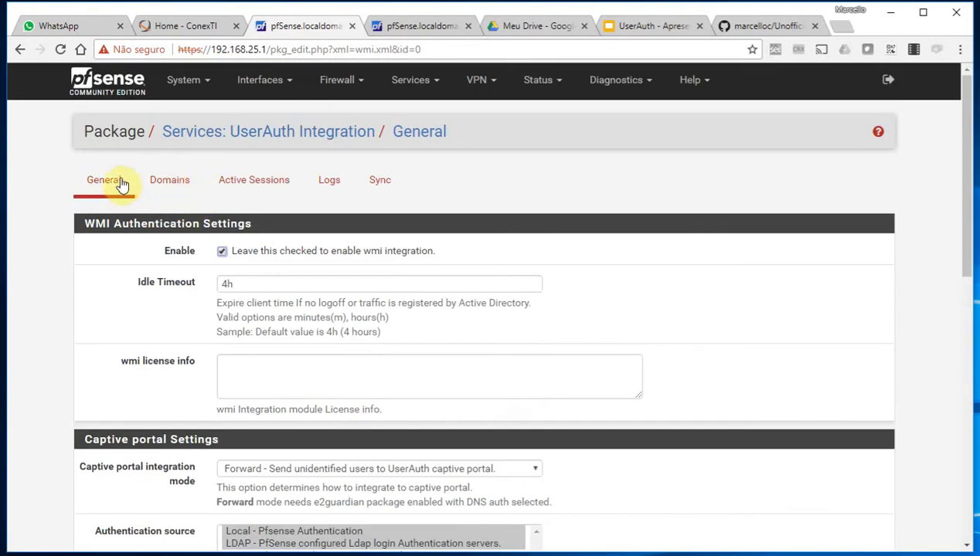
{"action": "left_click", "coordinate": [119, 183]}
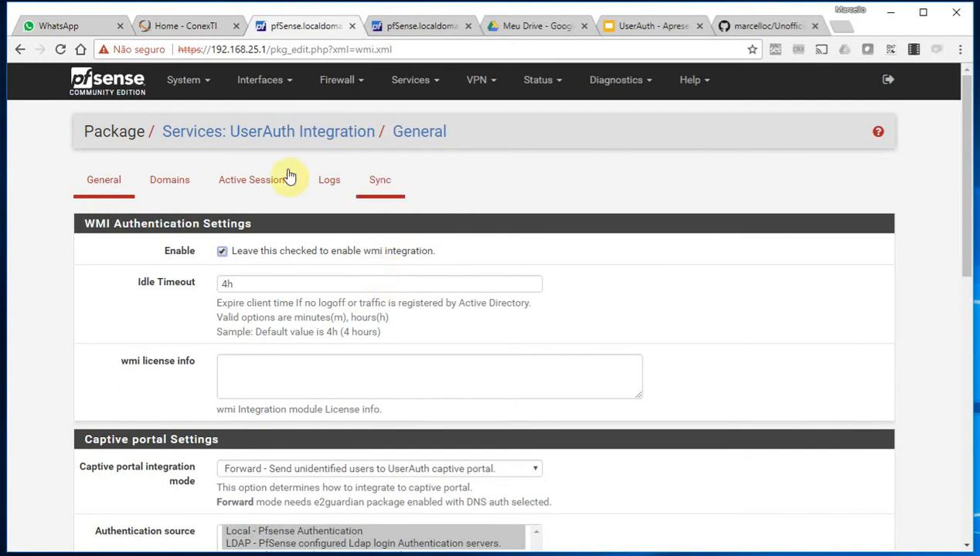
View the Domains and Active Sessions lists, then the Logs showing 1 operacao user
{"action": "left_click", "coordinate": [174, 190]}
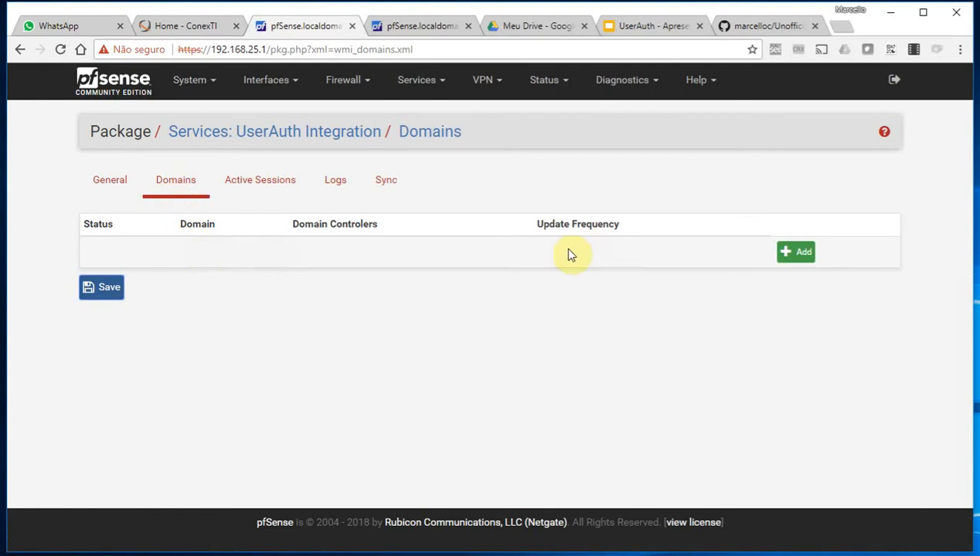
{"action": "left_click", "coordinate": [272, 195]}
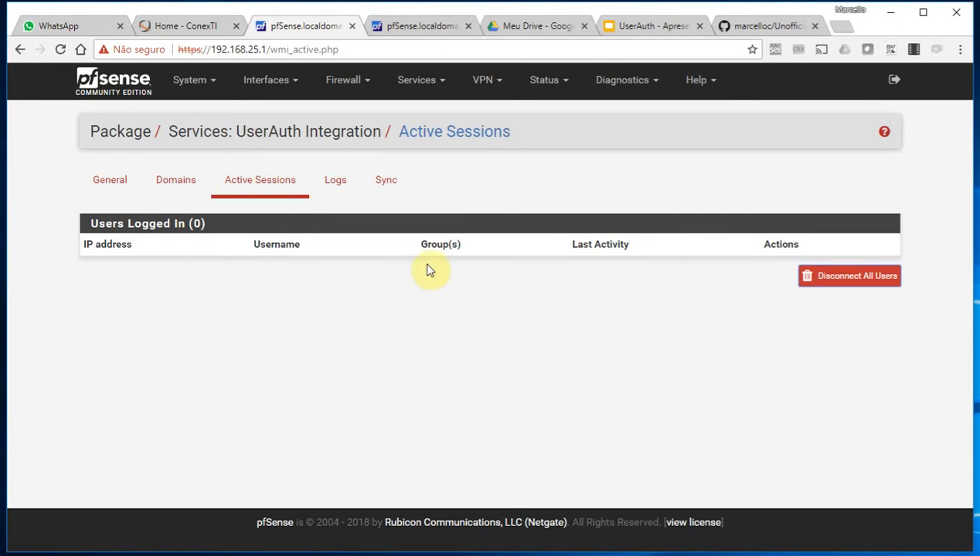
{"action": "left_click", "coordinate": [334, 184]}
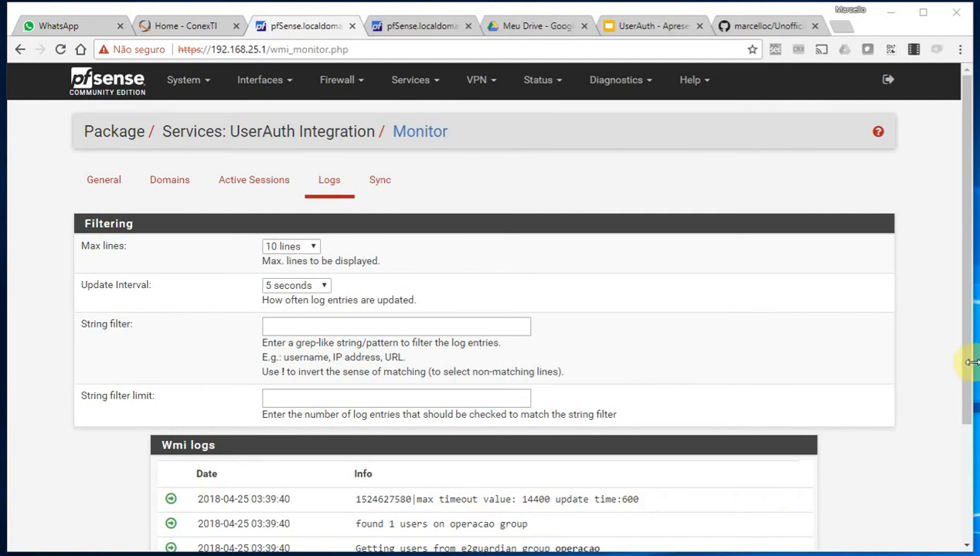
Scroll through the UserAuth logs and highlight the suporte group log line
{"action": "left_click_drag", "start_coordinate": [962, 360], "coordinate": [957, 501]}
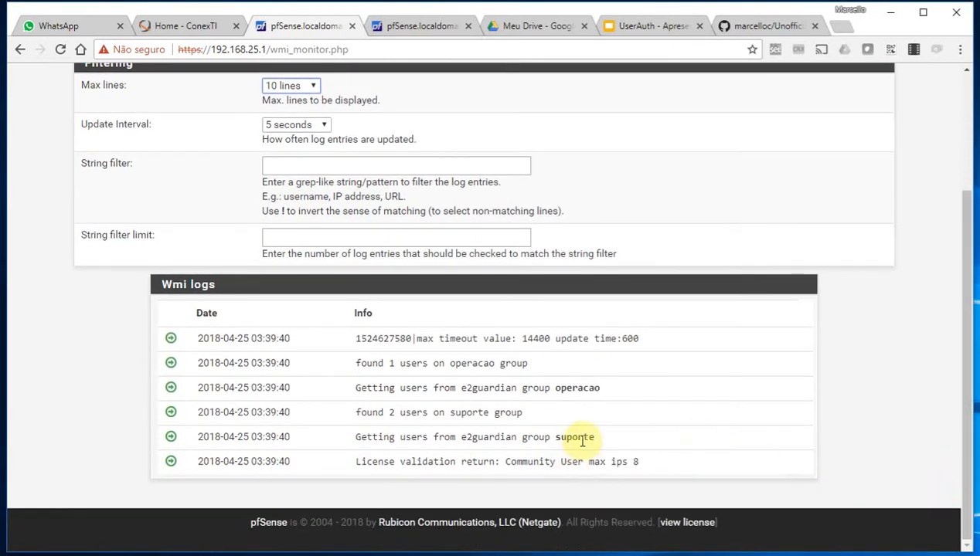
{"action": "left_click_drag", "start_coordinate": [595, 437], "coordinate": [361, 411]}
{"action": "left_click", "coordinate": [503, 411]}
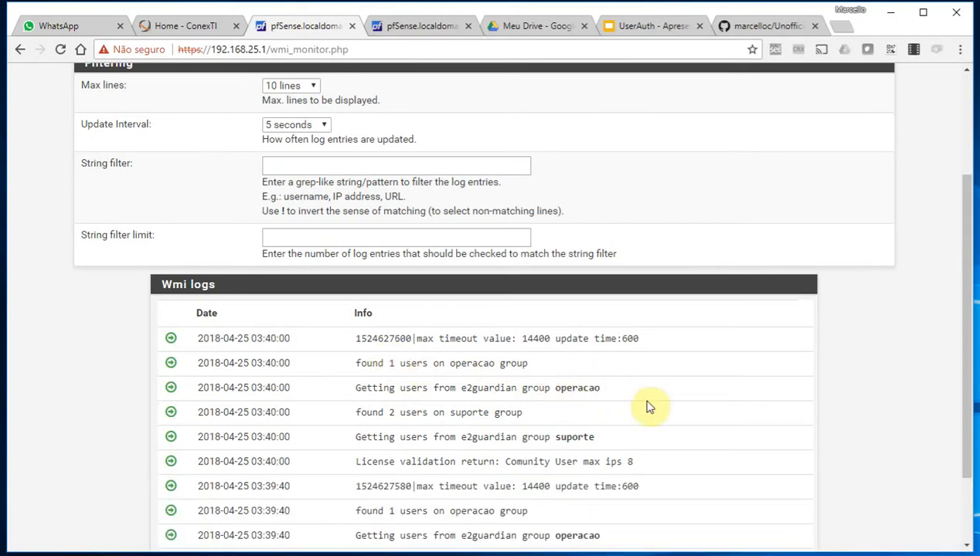
{"action": "scroll", "coordinate": [730, 446], "scroll_direction": "up", "scroll_amount": 3}
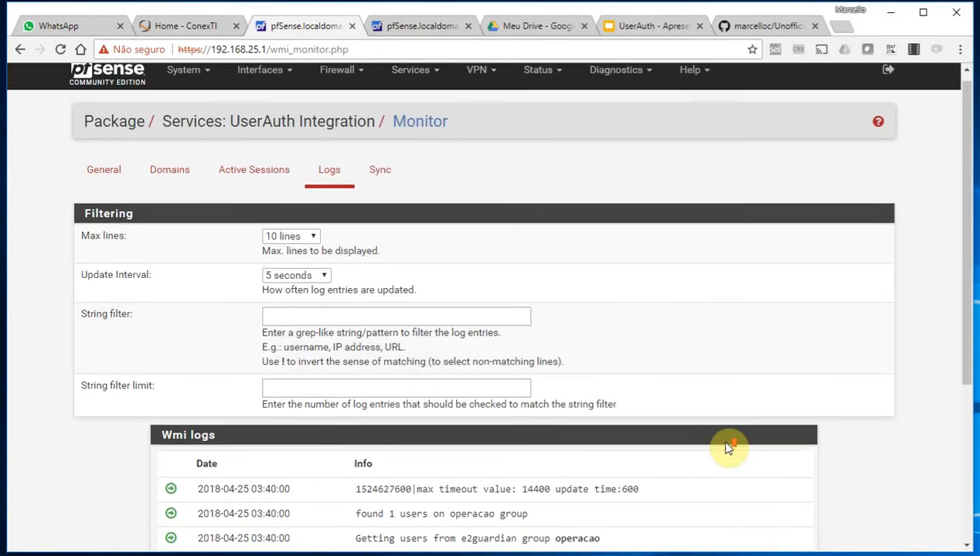
Revisit the Active Sessions and Domains lists, then go back to the UserAuth General settings
{"action": "left_click", "coordinate": [248, 184]}
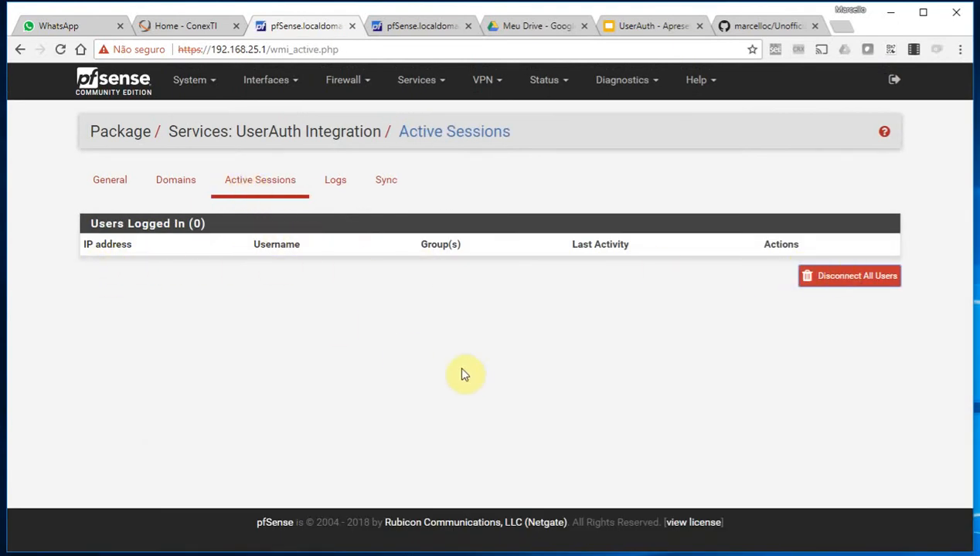
{"action": "left_click", "coordinate": [177, 184]}
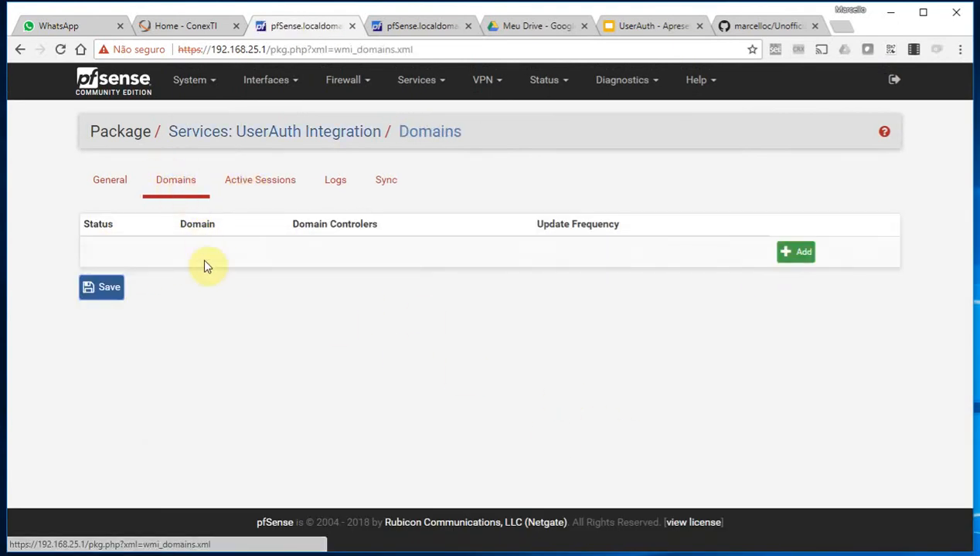
{"action": "left_click", "coordinate": [109, 184]}
{"action": "scroll", "coordinate": [284, 282], "scroll_direction": "down", "scroll_amount": 4}
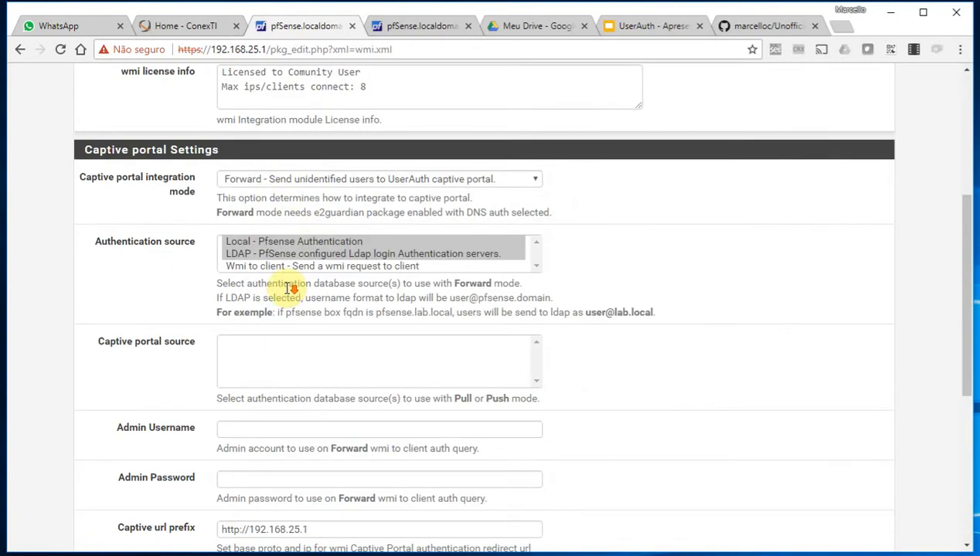
{"action": "scroll", "coordinate": [391, 347], "scroll_direction": "down", "scroll_amount": 2}
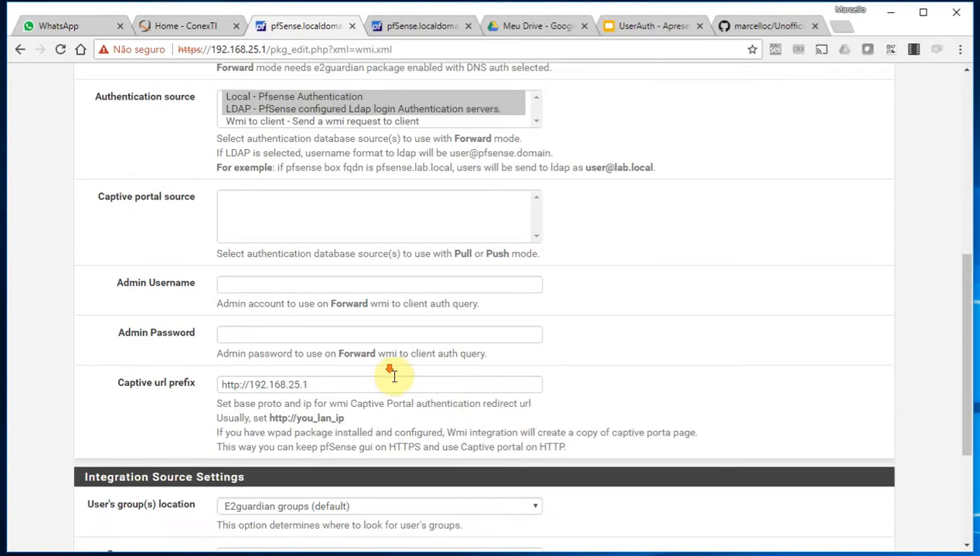
{"action": "scroll", "coordinate": [448, 403], "scroll_direction": "down", "scroll_amount": 3}
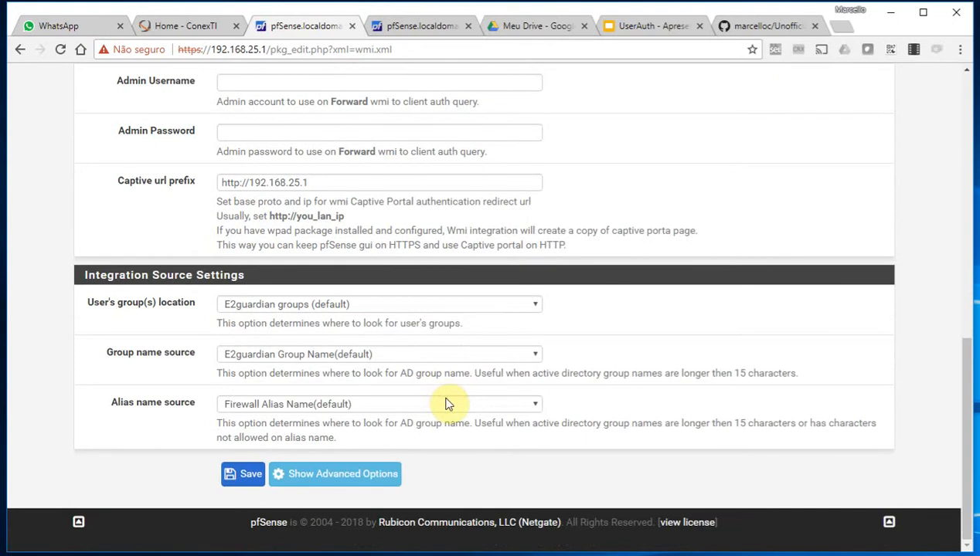
{"action": "scroll", "coordinate": [448, 403], "scroll_direction": "up", "scroll_amount": 10}
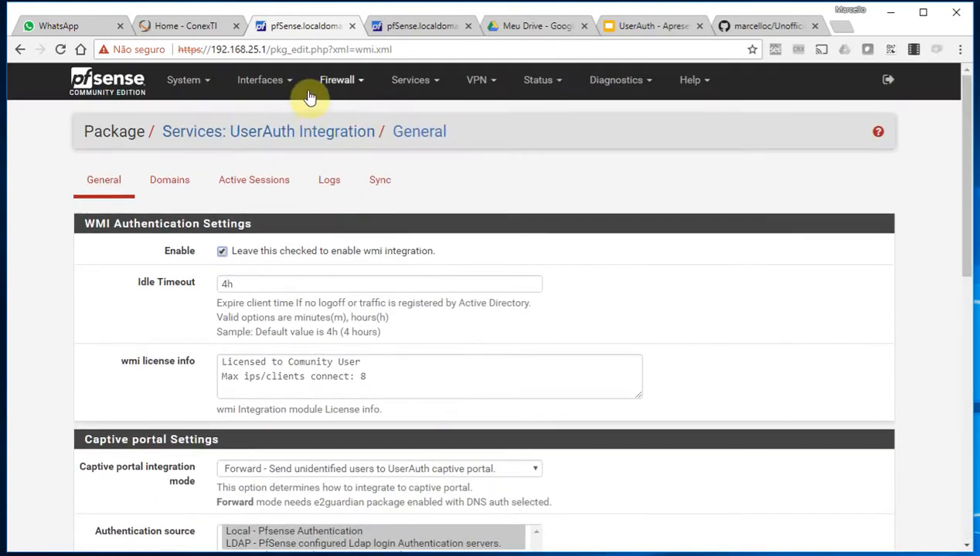
{"action": "left_click", "coordinate": [327, 83]}
Create the firewall alias operacao with description 'grupo operacao E2guardian'
{"action": "left_click", "coordinate": [345, 116]}
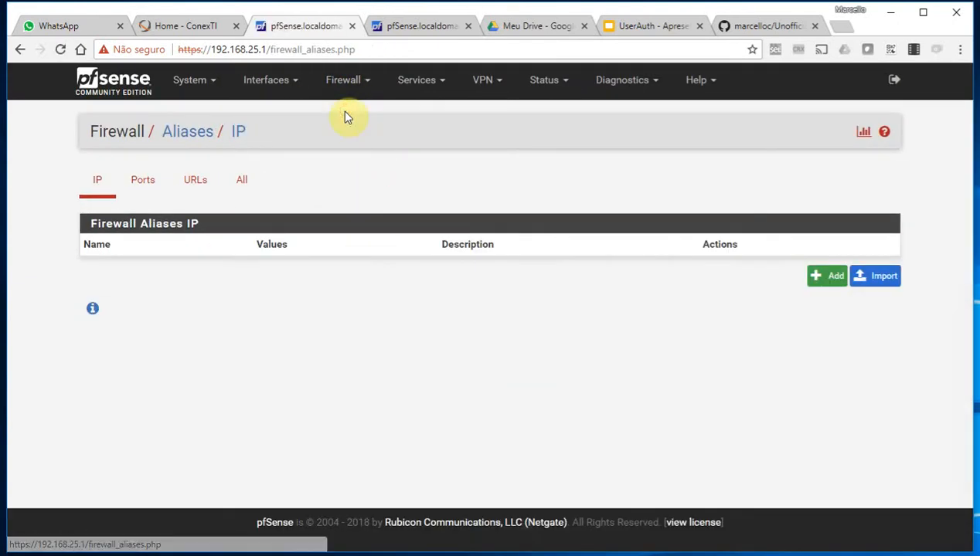
{"action": "left_click", "coordinate": [818, 278]}
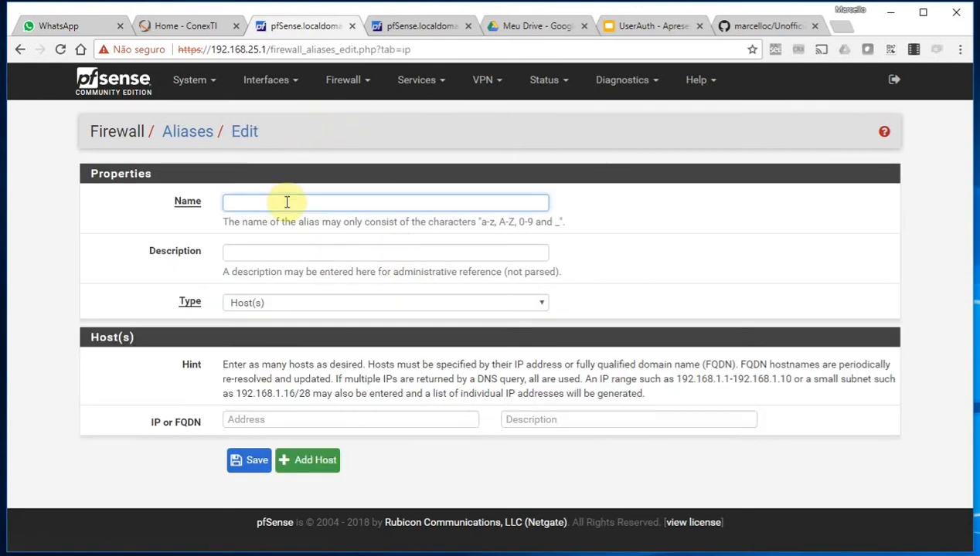
{"action": "type", "text": "o"}
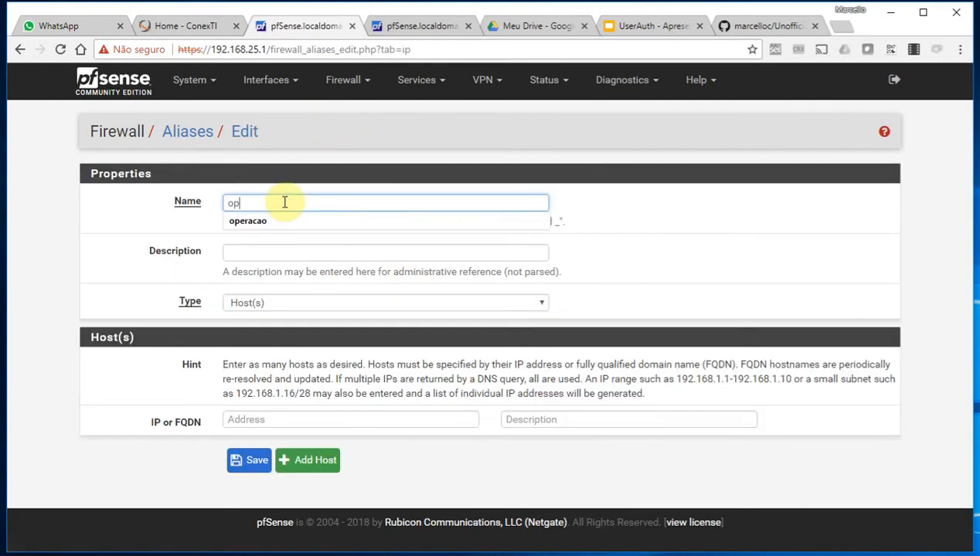
{"action": "type", "text": "p"}
{"action": "left_click", "coordinate": [277, 220]}
{"action": "left_click", "coordinate": [264, 249]}
{"action": "type", "text": "grup"}
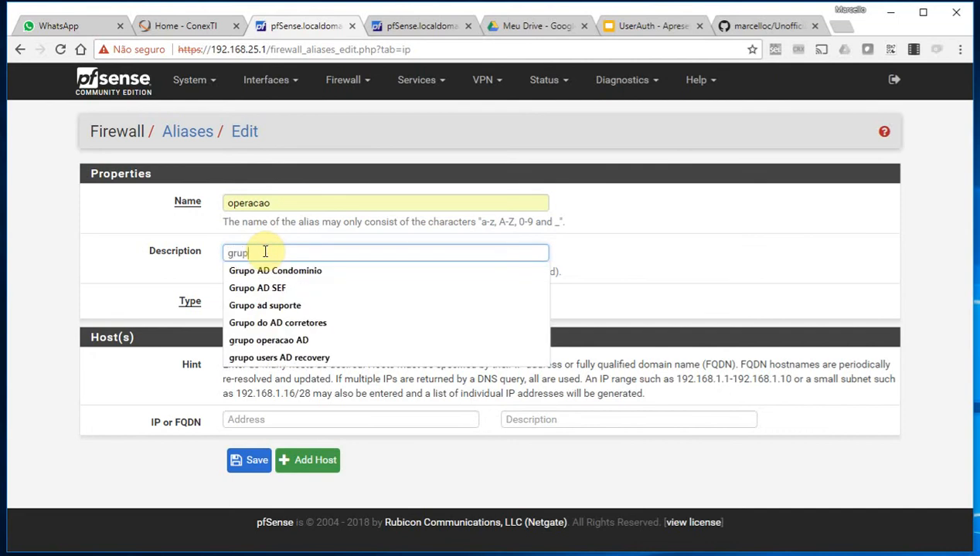
{"action": "type", "text": "o operacao AD"}
{"action": "key", "text": "BackSpace"}
{"action": "key", "text": "BackSpace"}
{"action": "type", "text": "E2gu"}
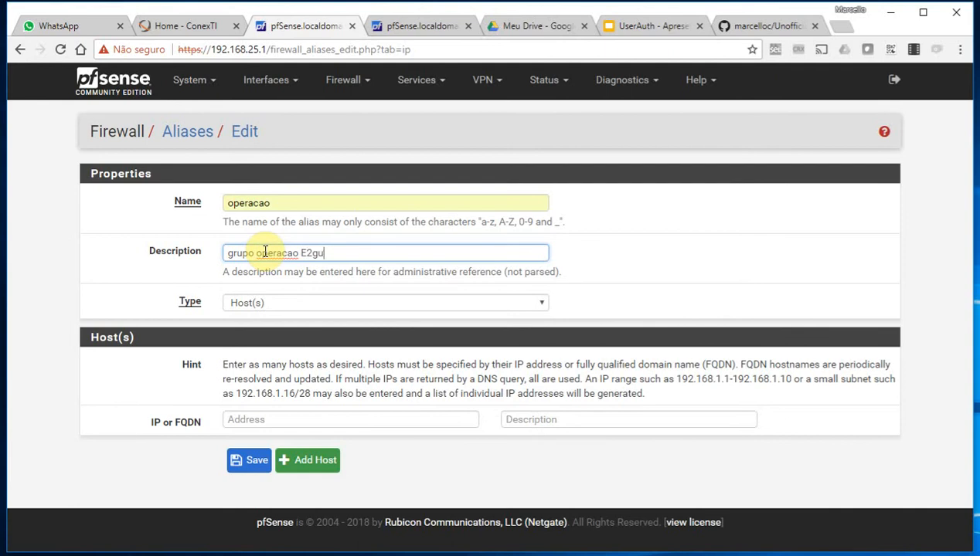
{"action": "type", "text": "ardian"}
{"action": "left_click", "coordinate": [246, 460]}
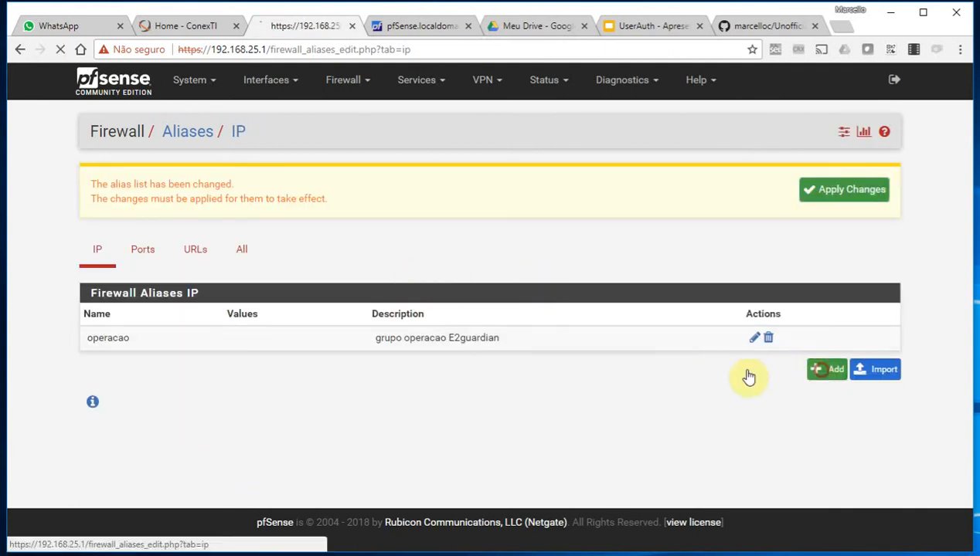
Add the alias suporte described 'grupo suporte e2g' and apply the alias changes
{"action": "left_click", "coordinate": [814, 372]}
{"action": "type", "text": "suporte"}
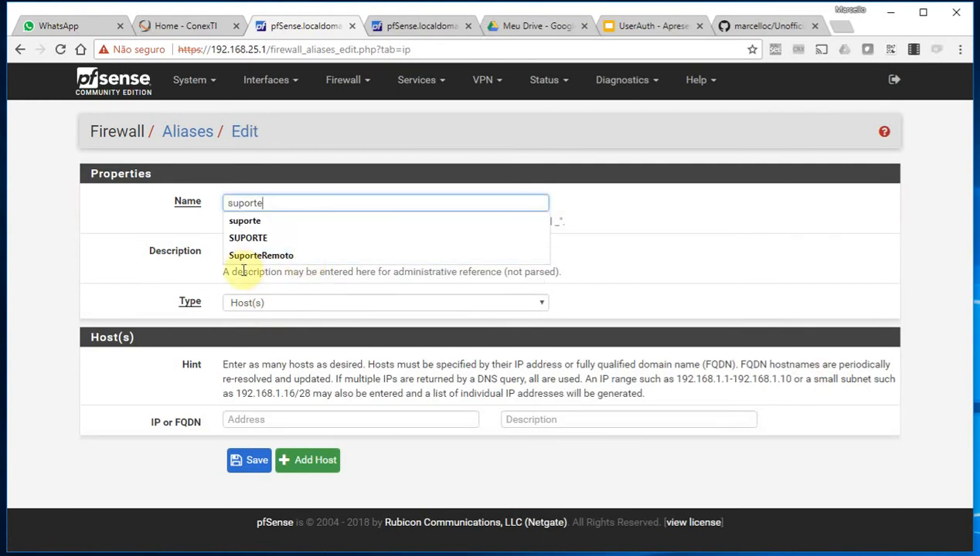
{"action": "left_click", "coordinate": [155, 251]}
{"action": "type", "text": "gr"}
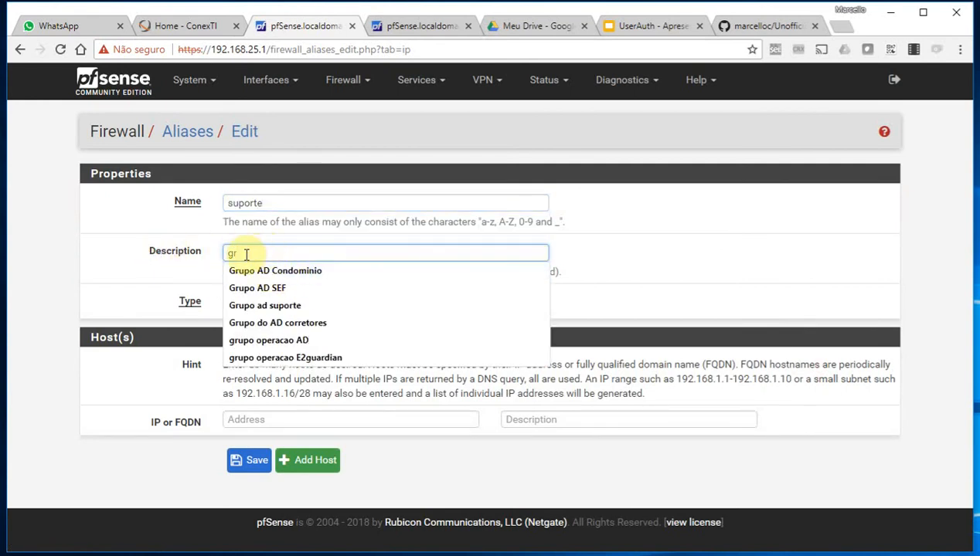
{"action": "type", "text": "upo suporte e2"}
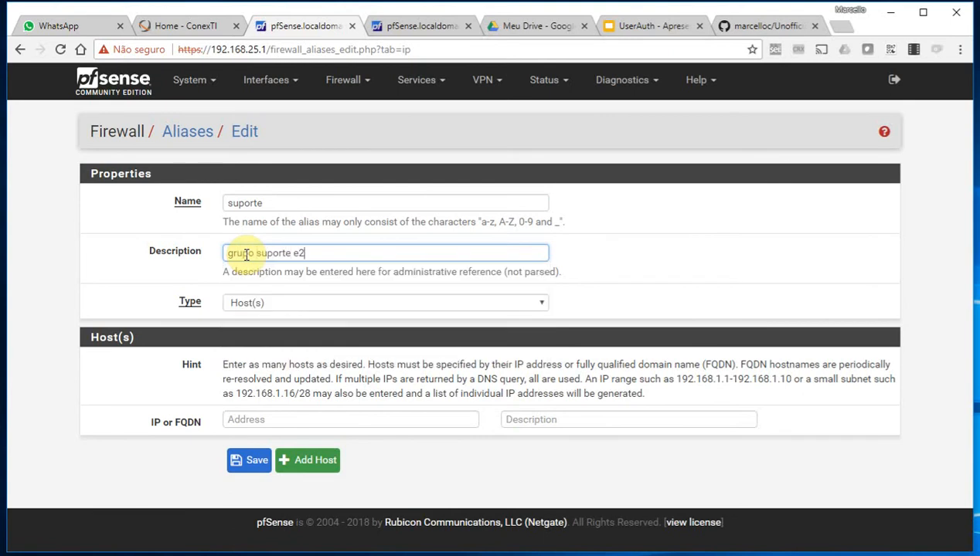
{"action": "type", "text": "g"}
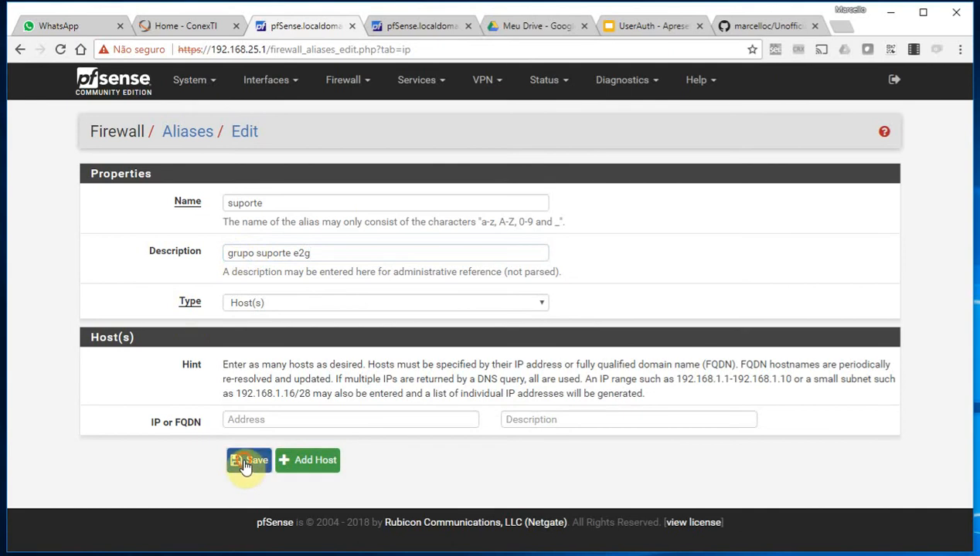
{"action": "left_click", "coordinate": [246, 462]}
{"action": "left_click", "coordinate": [850, 195]}
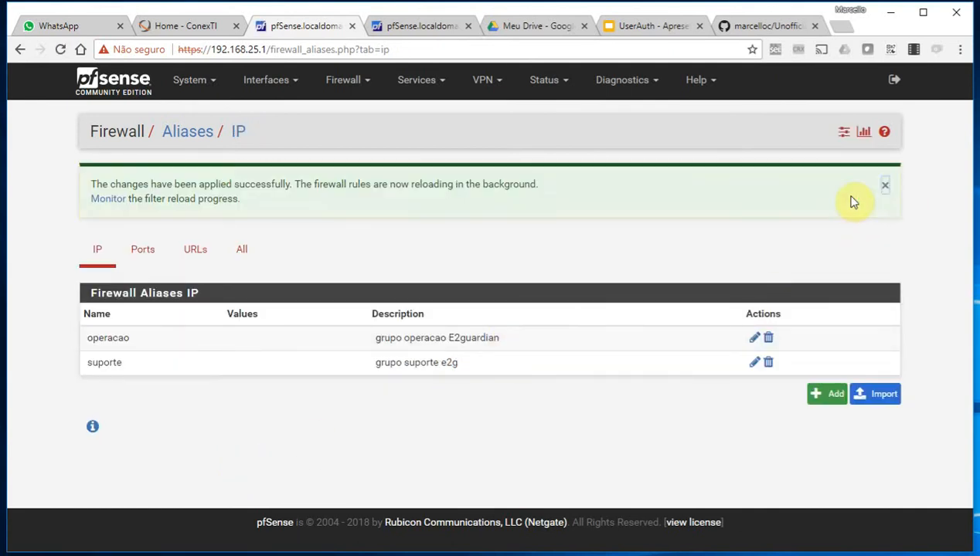
{"action": "left_click", "coordinate": [885, 185]}
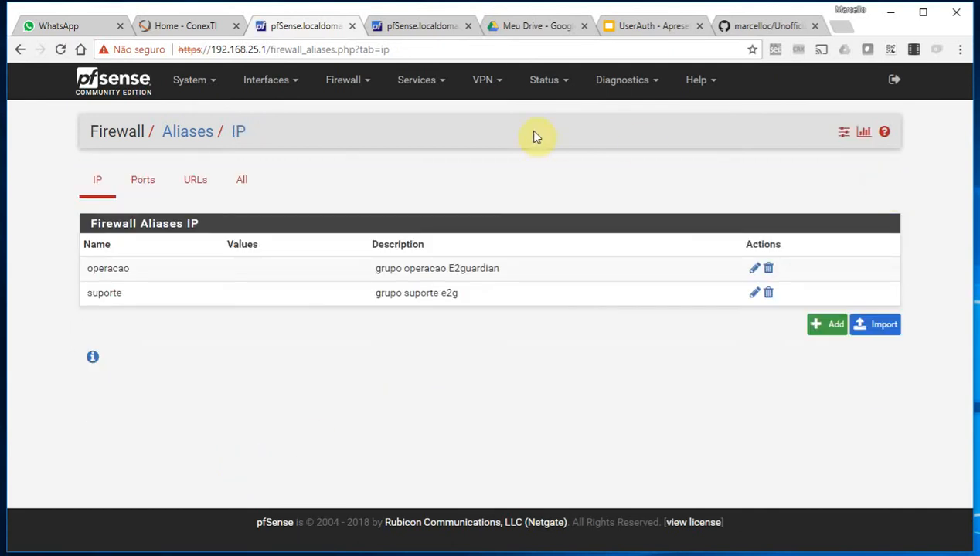
{"action": "left_click", "coordinate": [404, 82]}
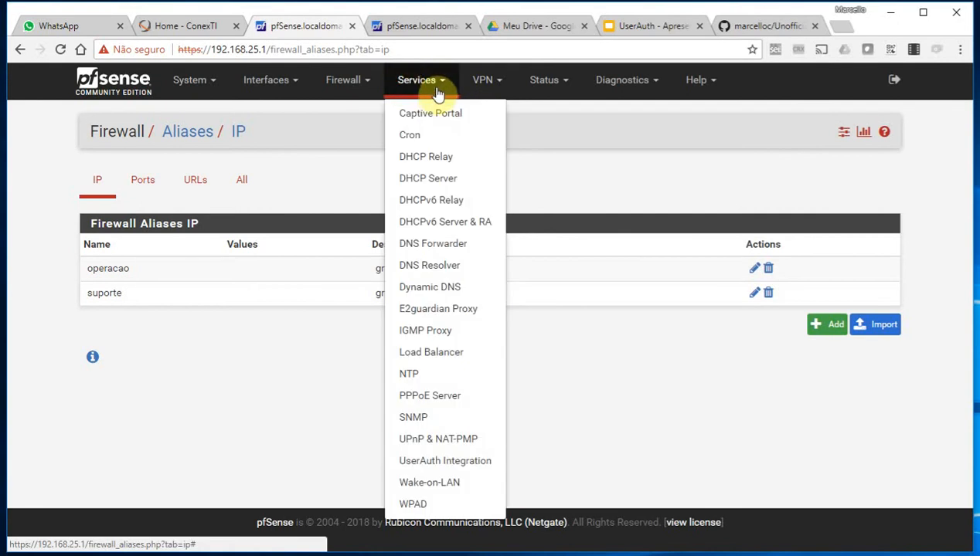
Enable E2guardian and have it listen on the LAN and loopback interfaces
{"action": "left_click", "coordinate": [449, 311]}
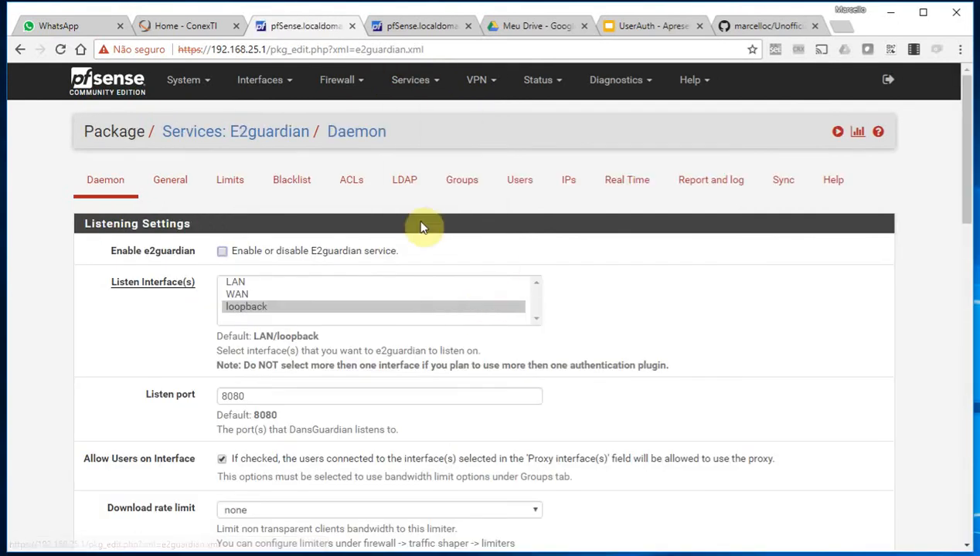
{"action": "left_click", "coordinate": [222, 255]}
{"action": "left_click", "coordinate": [246, 283]}
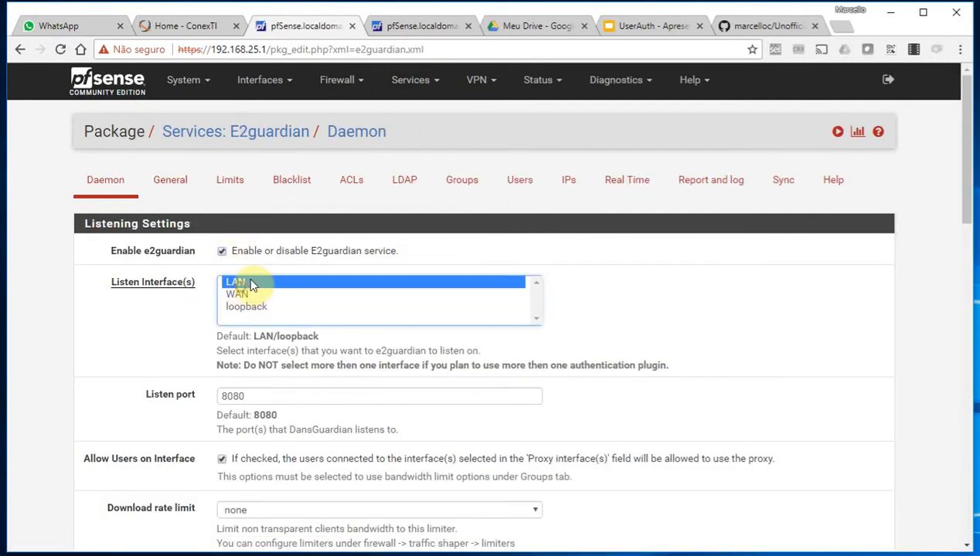
{"action": "left_click", "coordinate": [245, 306], "text": "ctrl"}
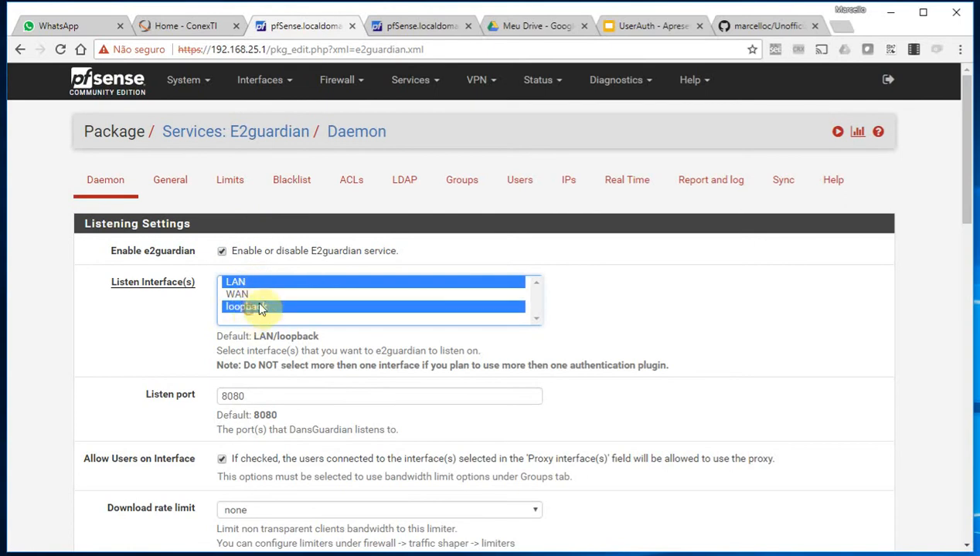
Turn on transparent HTTP proxy and private-address bypass, then save and apply
{"action": "scroll", "coordinate": [287, 351], "scroll_direction": "down", "scroll_amount": 3}
{"action": "scroll", "coordinate": [291, 357], "scroll_direction": "down", "scroll_amount": 2}
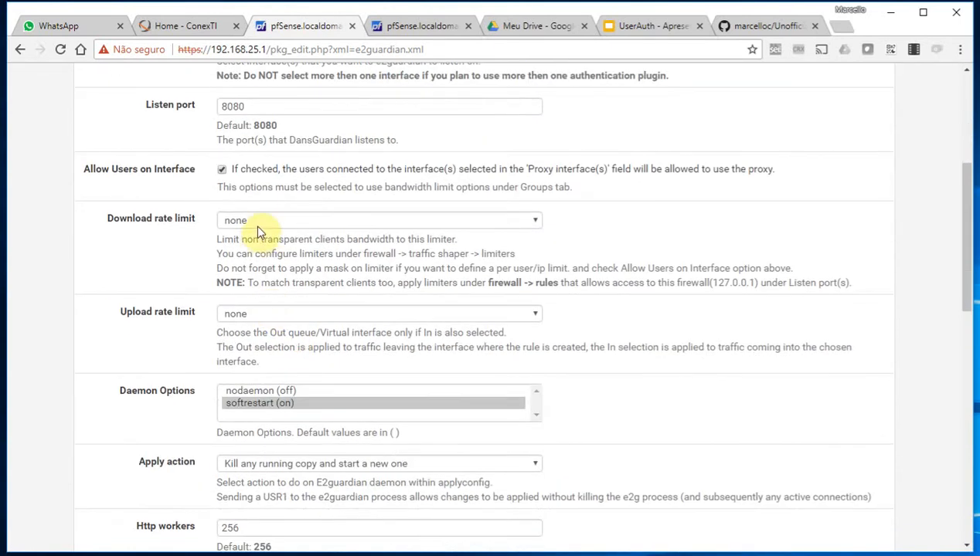
{"action": "scroll", "coordinate": [236, 318], "scroll_direction": "down", "scroll_amount": 7}
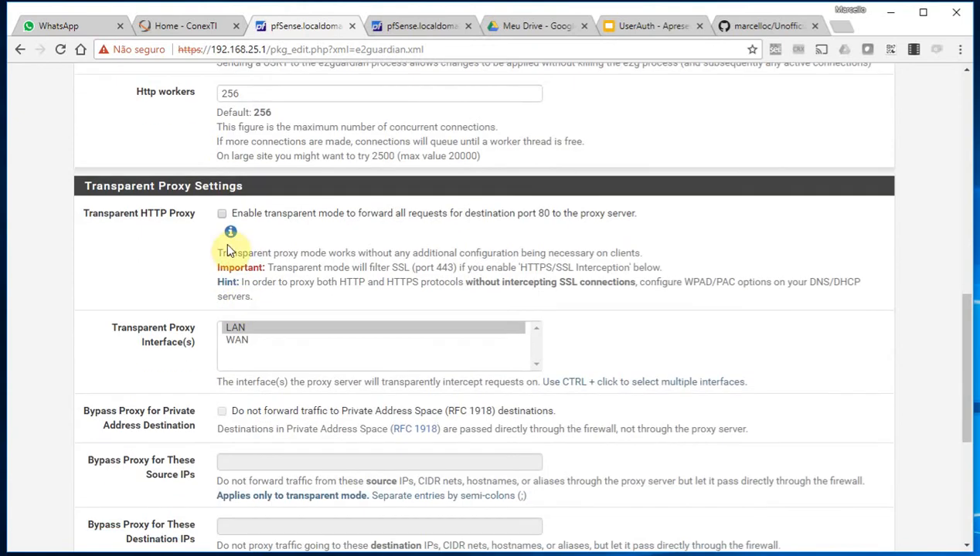
{"action": "left_click", "coordinate": [221, 215]}
{"action": "scroll", "coordinate": [227, 313], "scroll_direction": "down", "scroll_amount": 3}
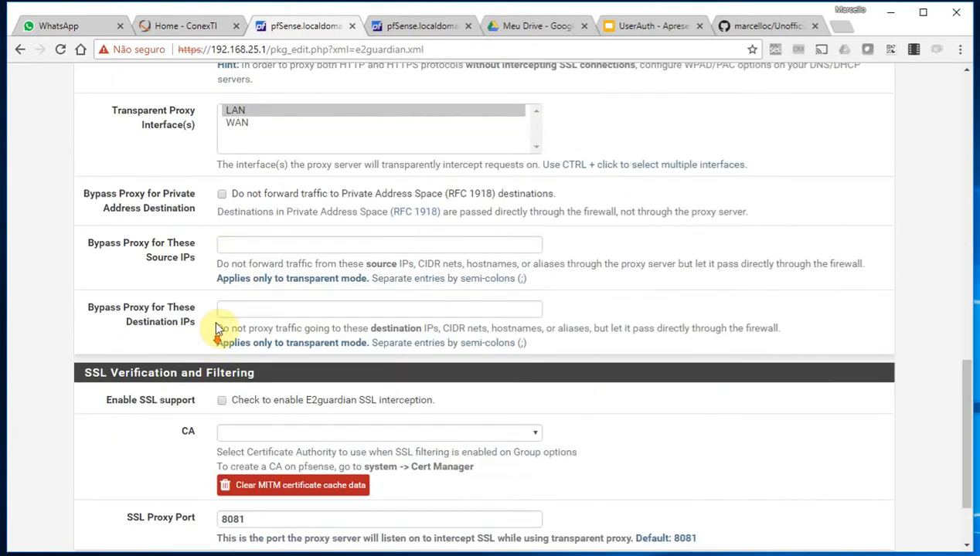
{"action": "left_click", "coordinate": [221, 197]}
{"action": "scroll", "coordinate": [214, 313], "scroll_direction": "down", "scroll_amount": 2}
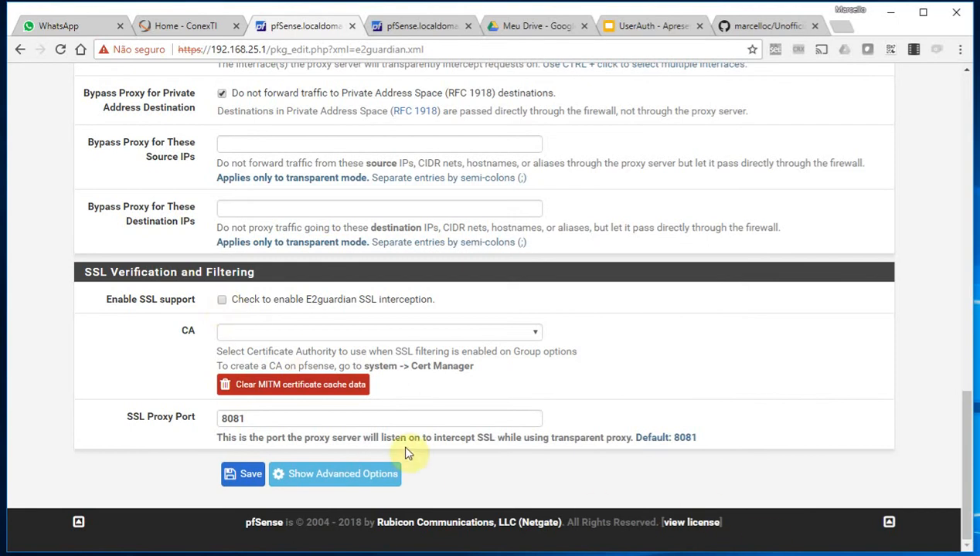
{"action": "left_click", "coordinate": [242, 476]}
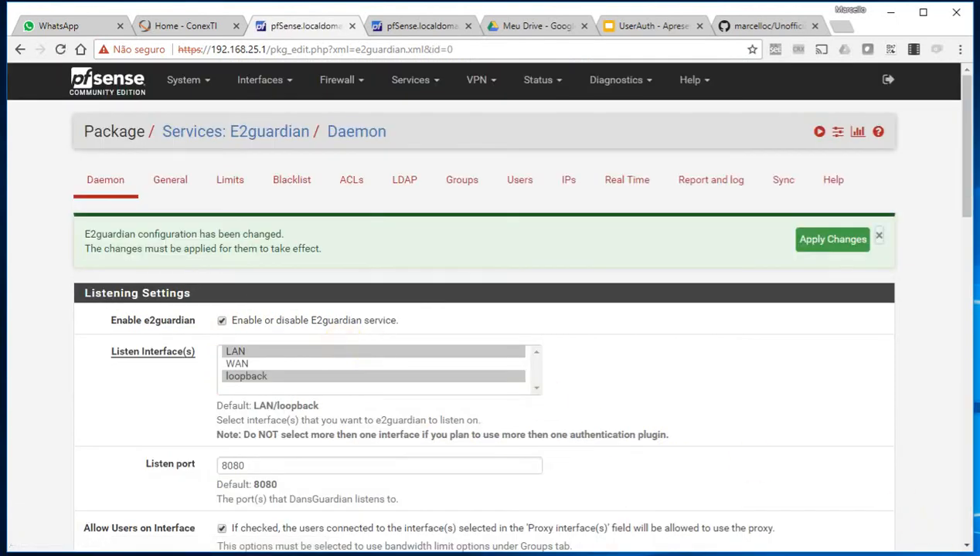
{"action": "left_click", "coordinate": [820, 246]}
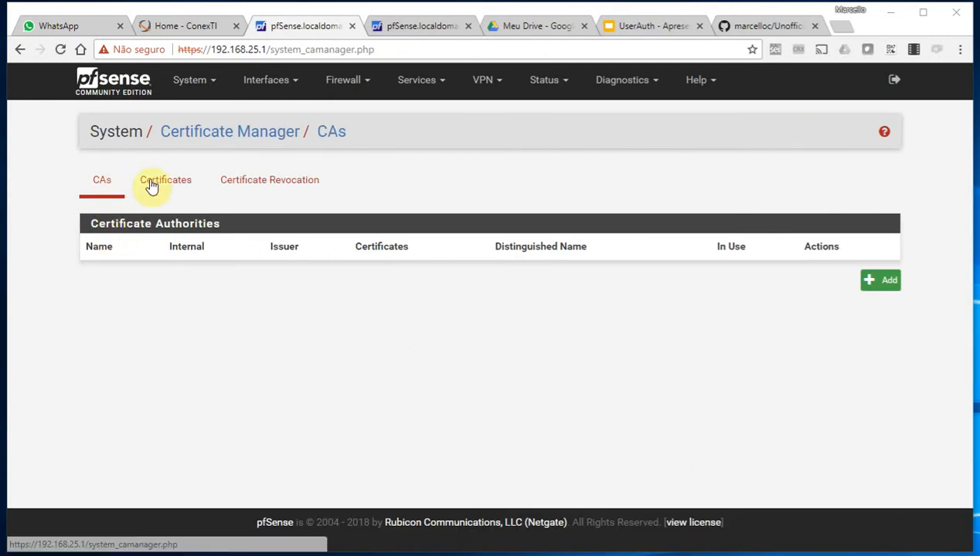
Start a new internal certificate authority named lab-ca
{"action": "left_click", "coordinate": [169, 180]}
{"action": "left_click", "coordinate": [85, 179]}
{"action": "left_click", "coordinate": [878, 280]}
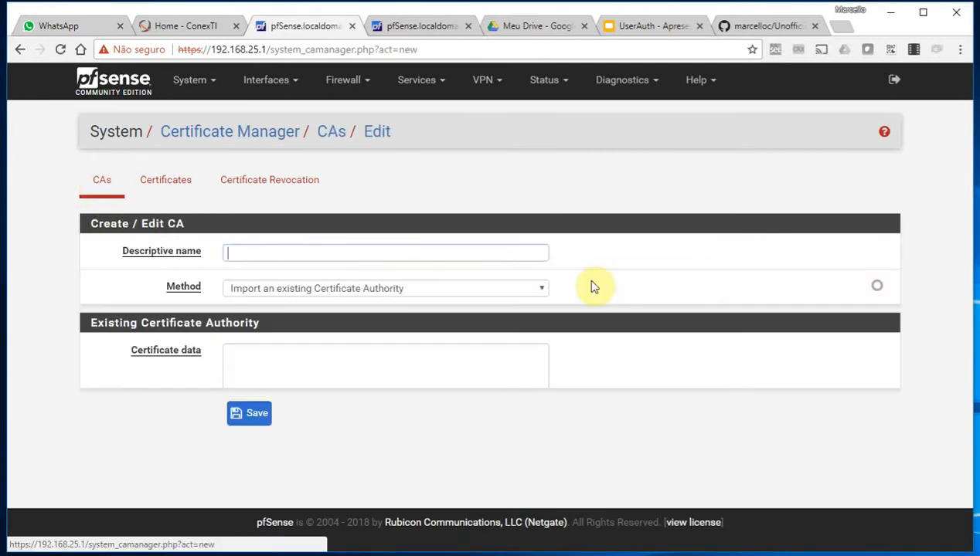
{"action": "left_click", "coordinate": [315, 252]}
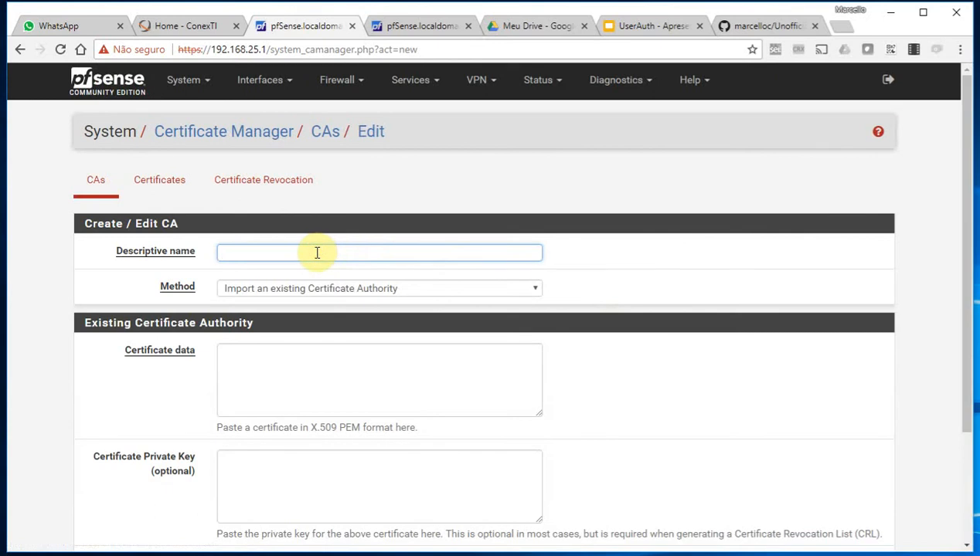
{"action": "type", "text": "lab"}
{"action": "left_click", "coordinate": [347, 290]}
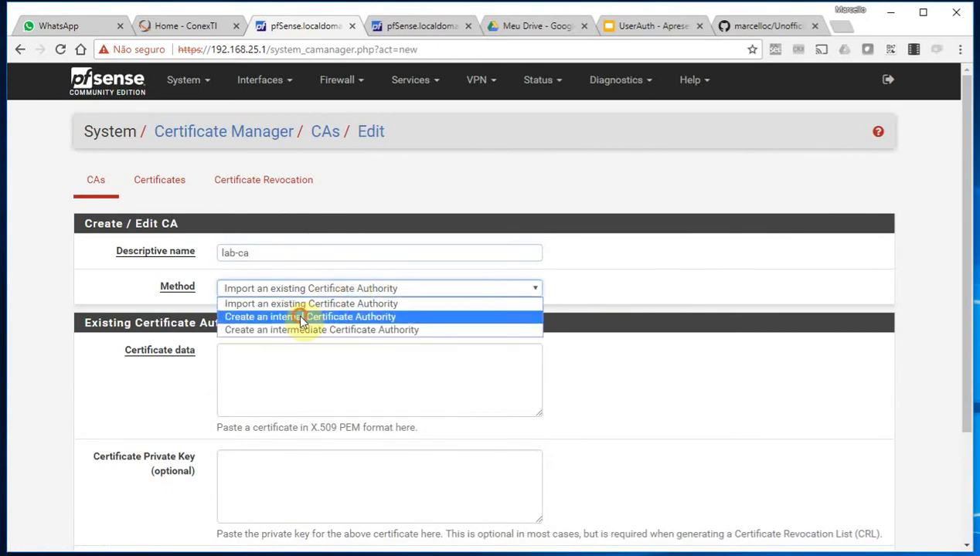
{"action": "left_click", "coordinate": [297, 313]}
Set the CA country to BR, state Distrito Federal and city Brasília
{"action": "scroll", "coordinate": [262, 374], "scroll_direction": "down", "scroll_amount": 2}
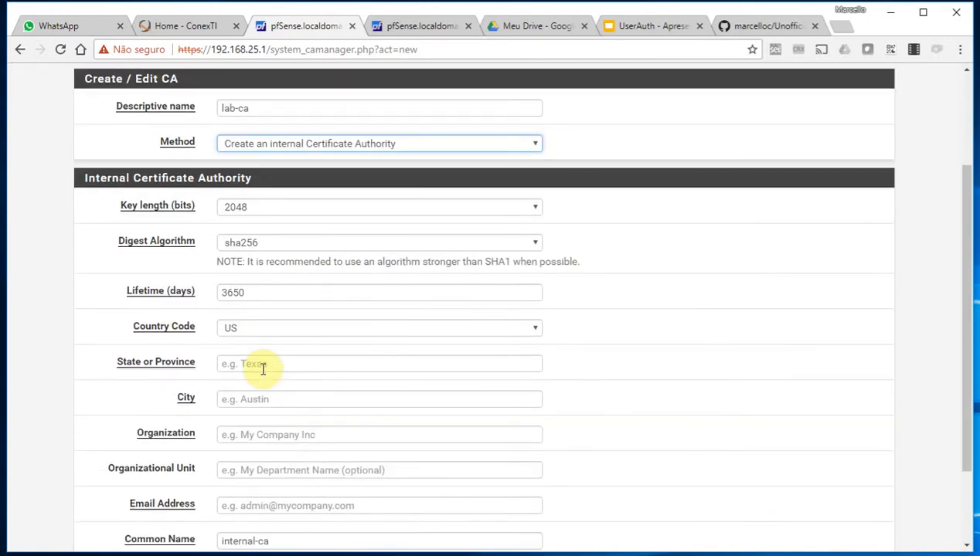
{"action": "left_click", "coordinate": [274, 363]}
{"action": "left_click", "coordinate": [280, 331]}
{"action": "type", "text": "br"}
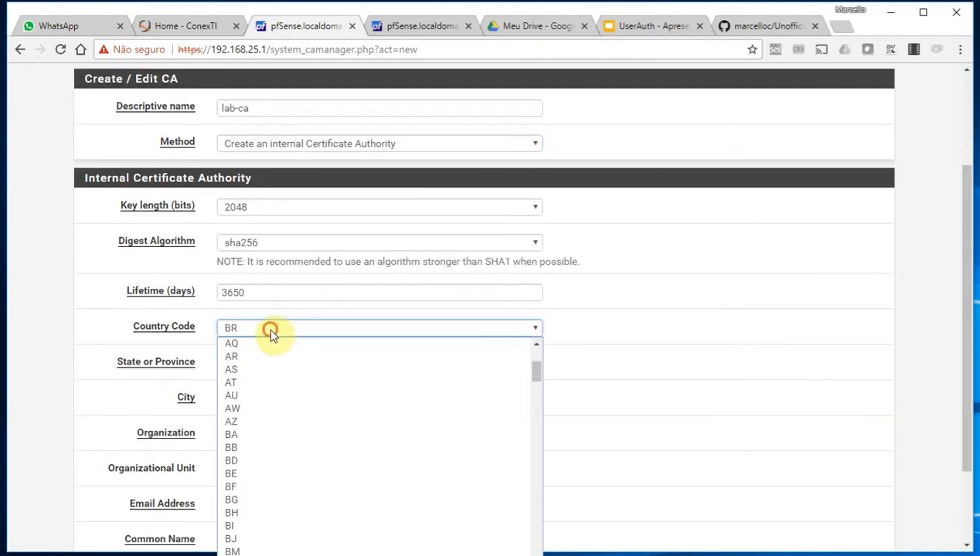
{"action": "key", "text": "Return"}
{"action": "type", "text": "Dis"}
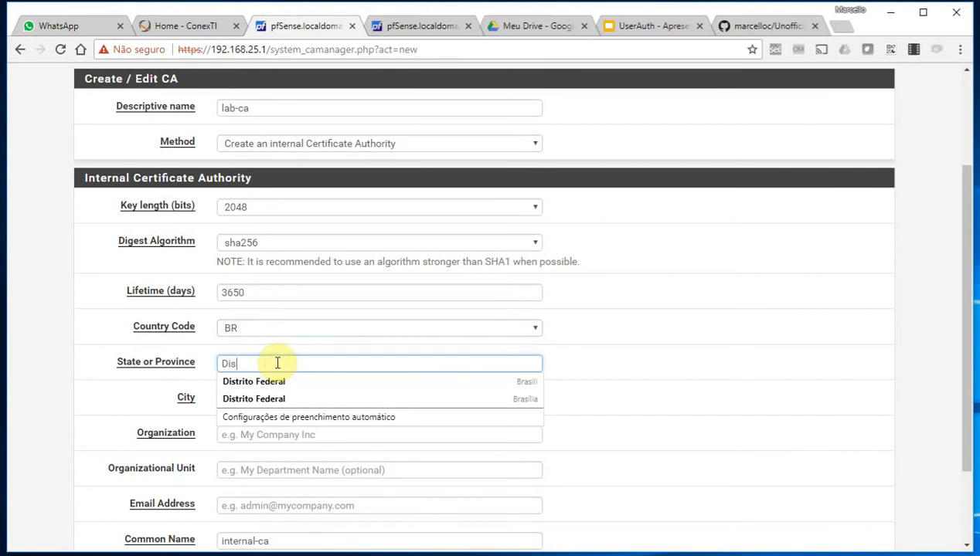
{"action": "type", "text": "tri"}
{"action": "left_click", "coordinate": [267, 381]}
{"action": "left_click", "coordinate": [273, 399]}
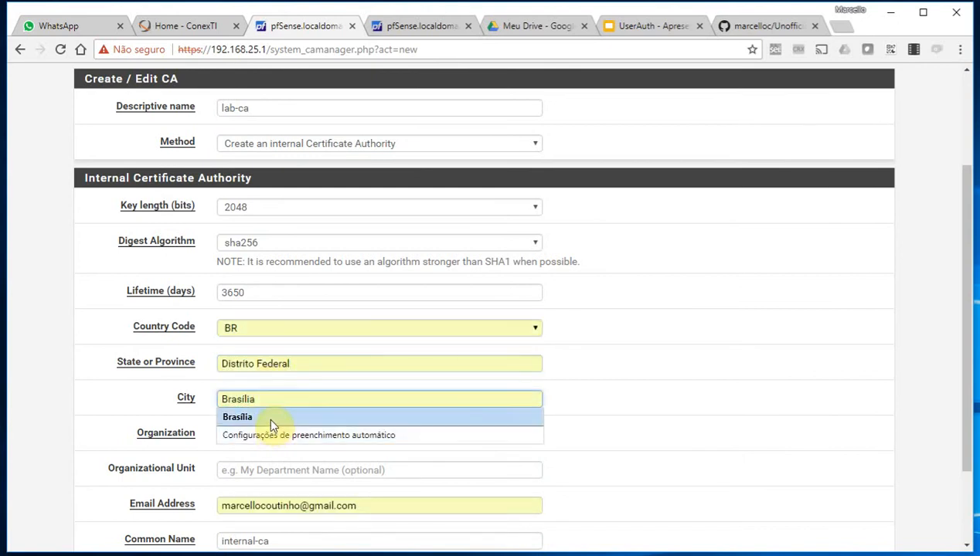
{"action": "left_click", "coordinate": [268, 418]}
Fill in organization lab CO and unit CONEXTI, then save the lab-ca authority
{"action": "left_click", "coordinate": [266, 433]}
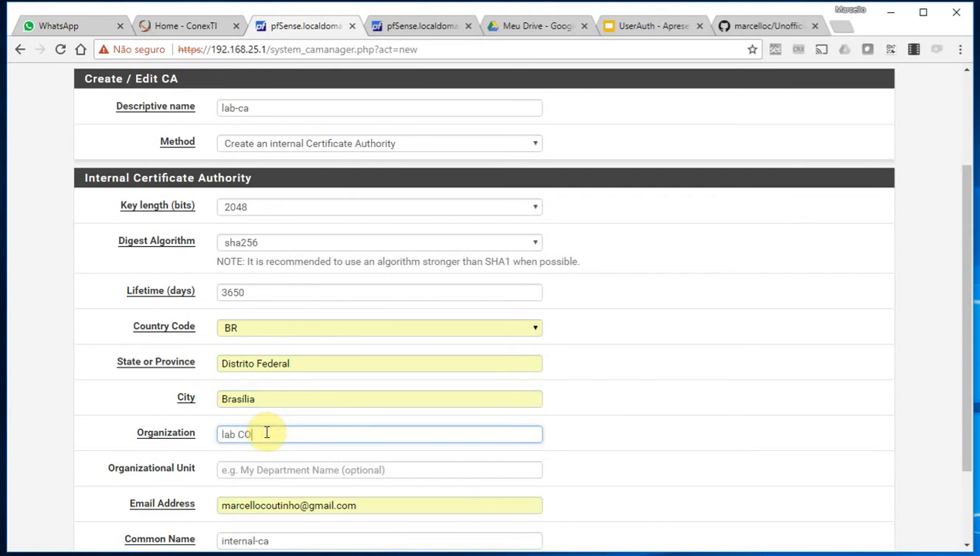
{"action": "left_click", "coordinate": [266, 467]}
{"action": "type", "text": "CONEXTI"}
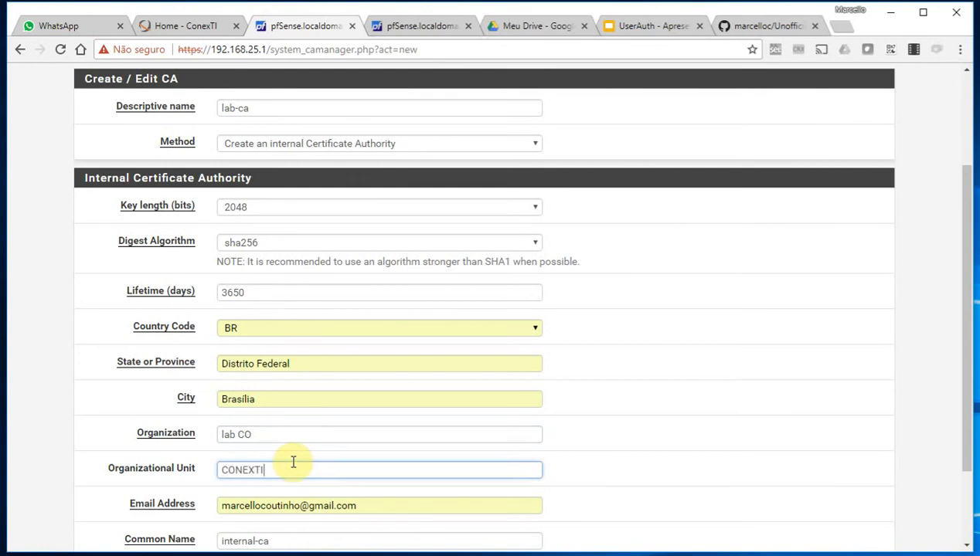
{"action": "scroll", "coordinate": [298, 462], "scroll_direction": "down", "scroll_amount": 2}
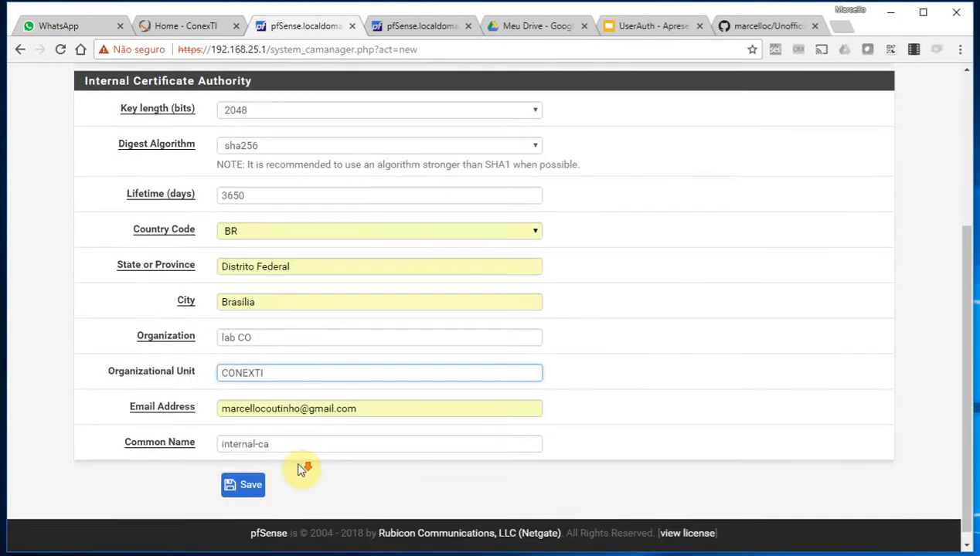
{"action": "left_click_drag", "start_coordinate": [257, 433], "coordinate": [208, 442]}
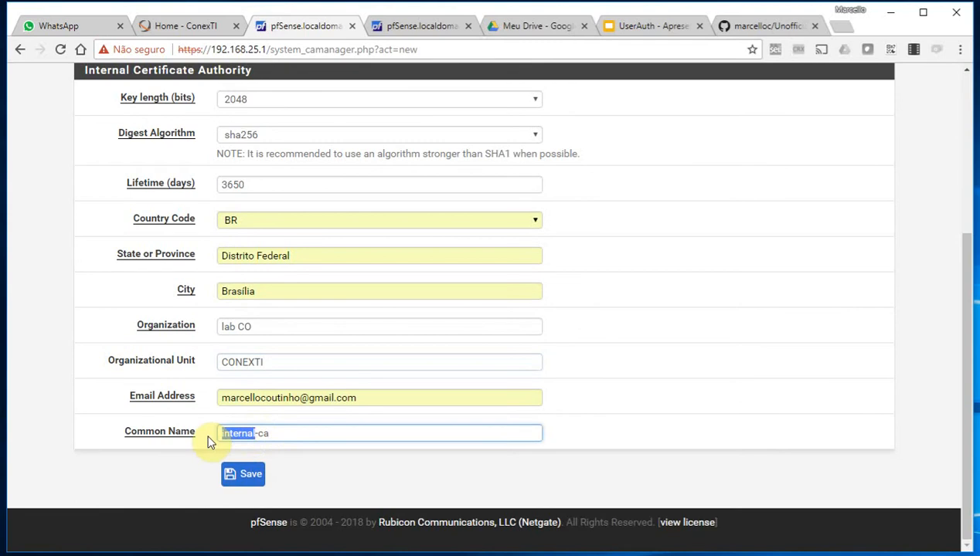
{"action": "left_click", "coordinate": [238, 475]}
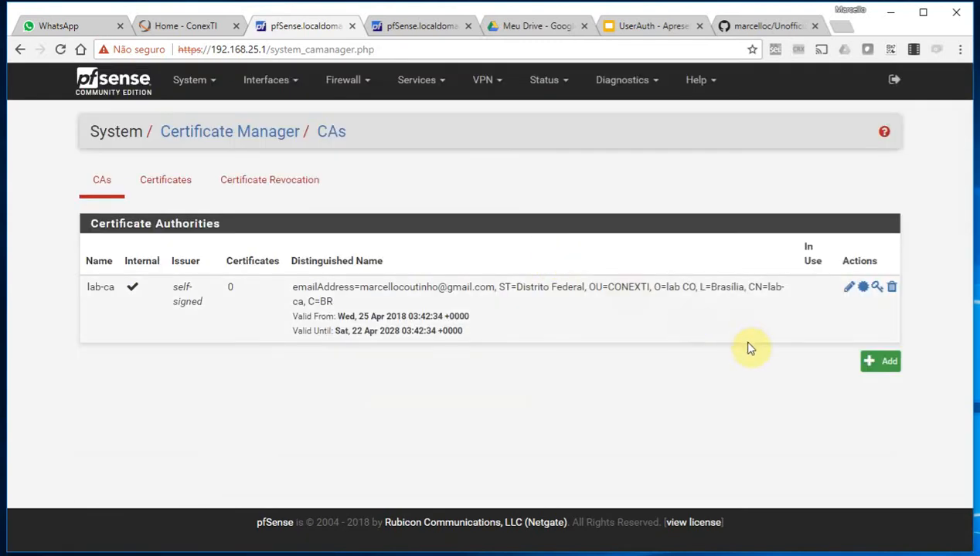
{"action": "left_click", "coordinate": [435, 79]}
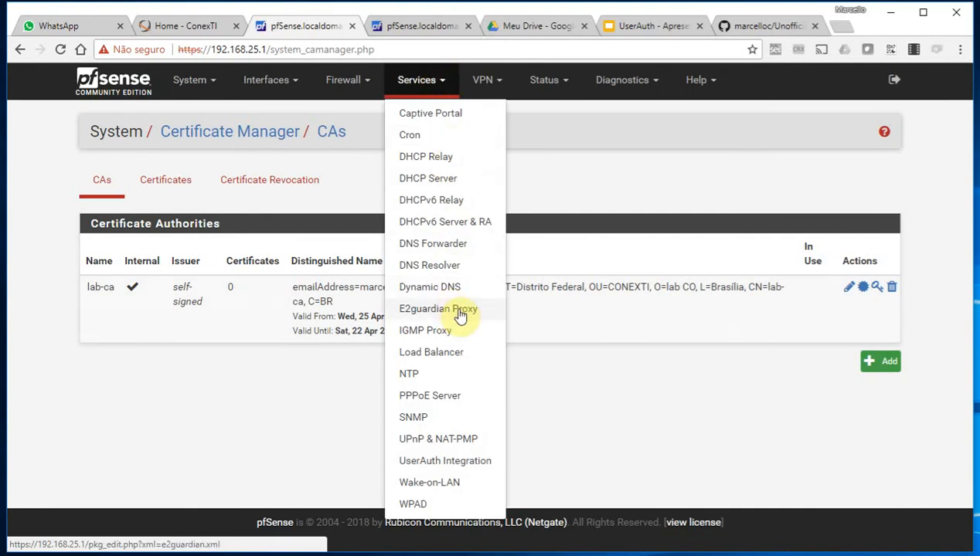
Enable E2guardian SSL support with lab-ca as the CA, then save and apply
{"action": "left_click", "coordinate": [453, 308]}
{"action": "scroll", "coordinate": [303, 340], "scroll_direction": "down", "scroll_amount": 2}
{"action": "scroll", "coordinate": [301, 340], "scroll_direction": "down", "scroll_amount": 12}
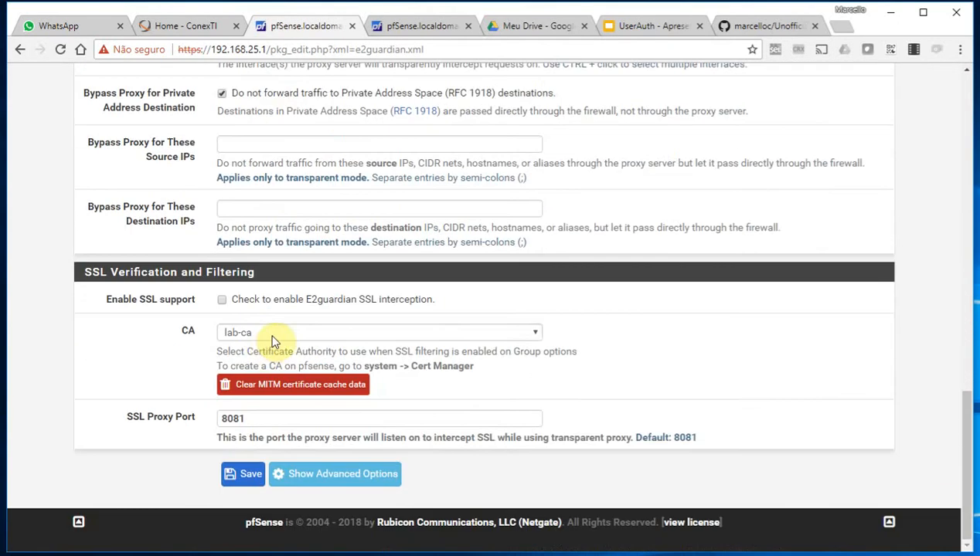
{"action": "left_click", "coordinate": [267, 333]}
{"action": "left_click", "coordinate": [223, 299]}
{"action": "left_click", "coordinate": [223, 300]}
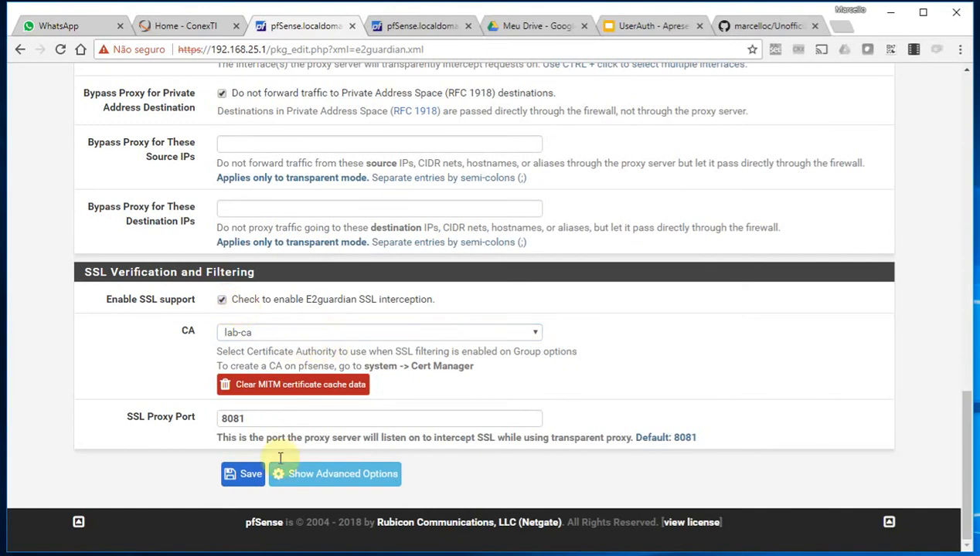
{"action": "left_click", "coordinate": [235, 474]}
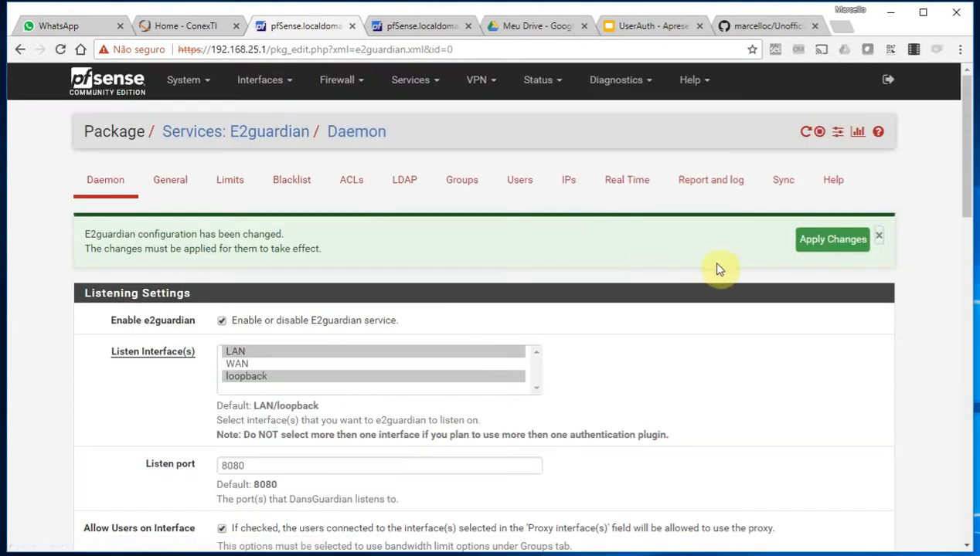
{"action": "left_click", "coordinate": [842, 253]}
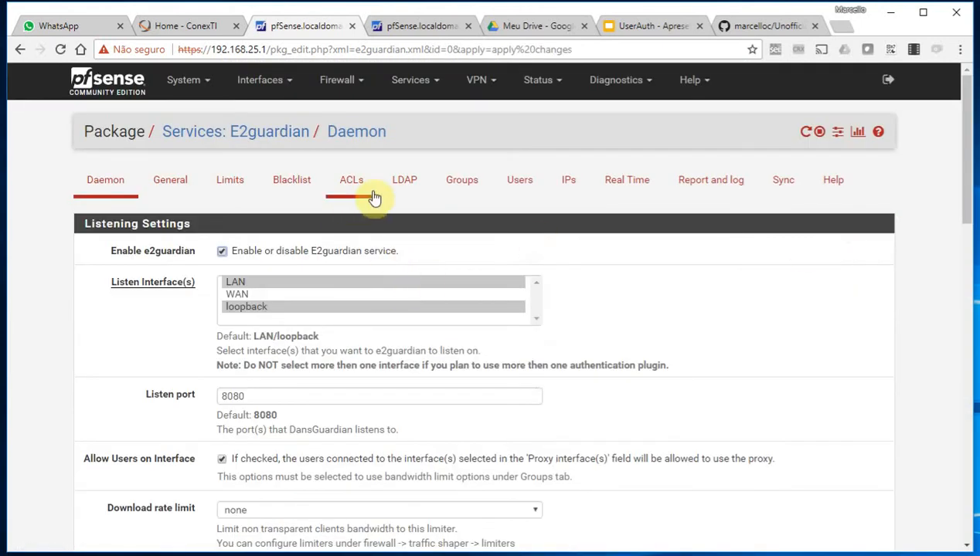
Select DNS as E2guardian's auth plugin, save and apply, then switch to the Linux VM
{"action": "left_click", "coordinate": [621, 189]}
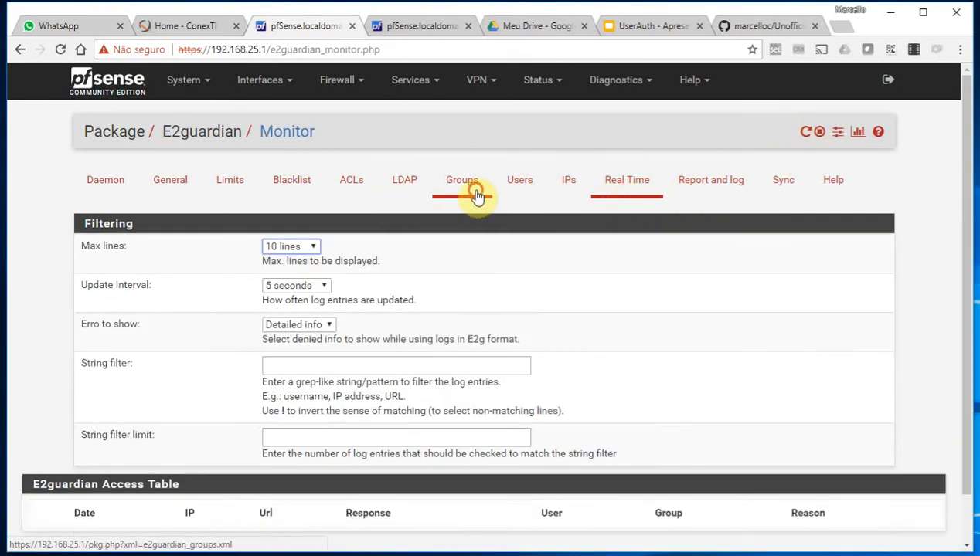
{"action": "left_click", "coordinate": [475, 193]}
{"action": "left_click", "coordinate": [186, 190]}
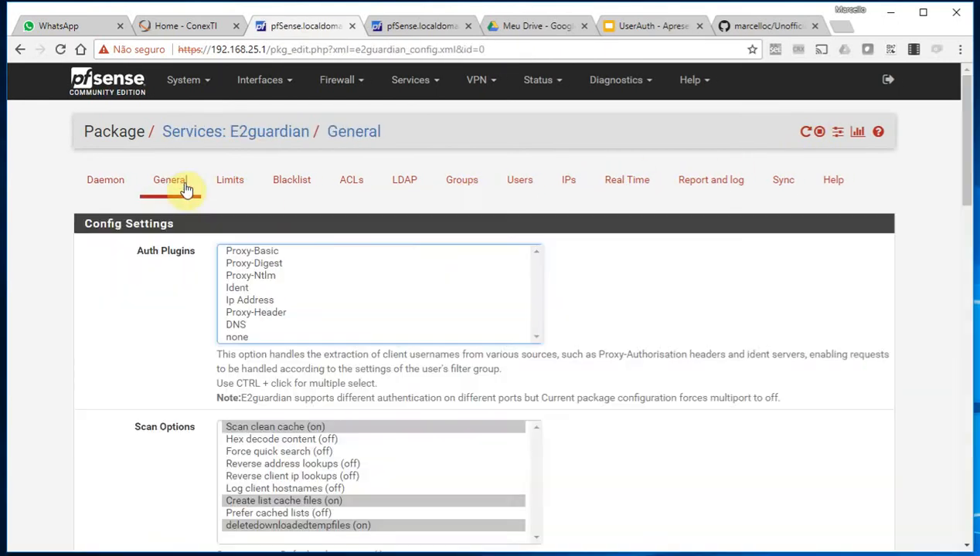
{"action": "left_click", "coordinate": [238, 326]}
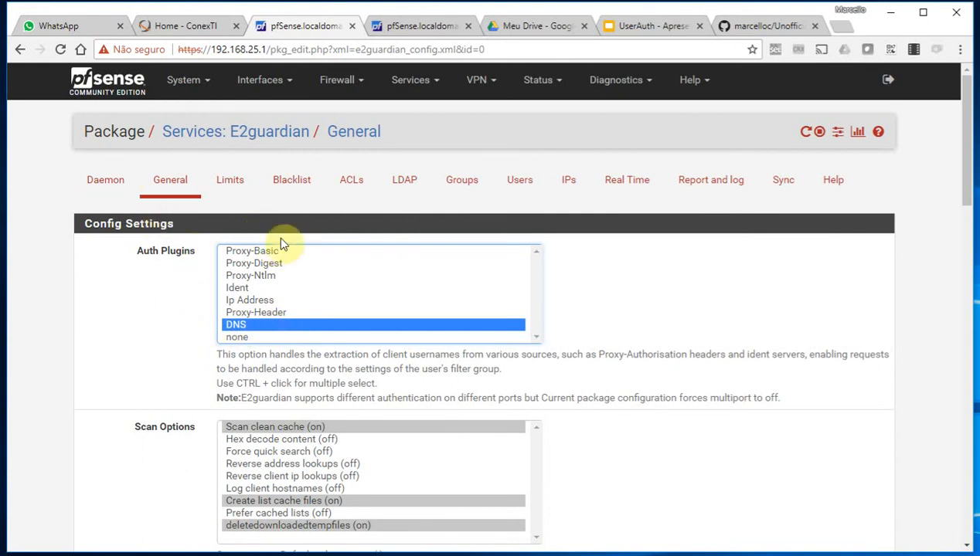
{"action": "scroll", "coordinate": [153, 325], "scroll_direction": "down", "scroll_amount": 8}
{"action": "scroll", "coordinate": [170, 388], "scroll_direction": "down", "scroll_amount": 8}
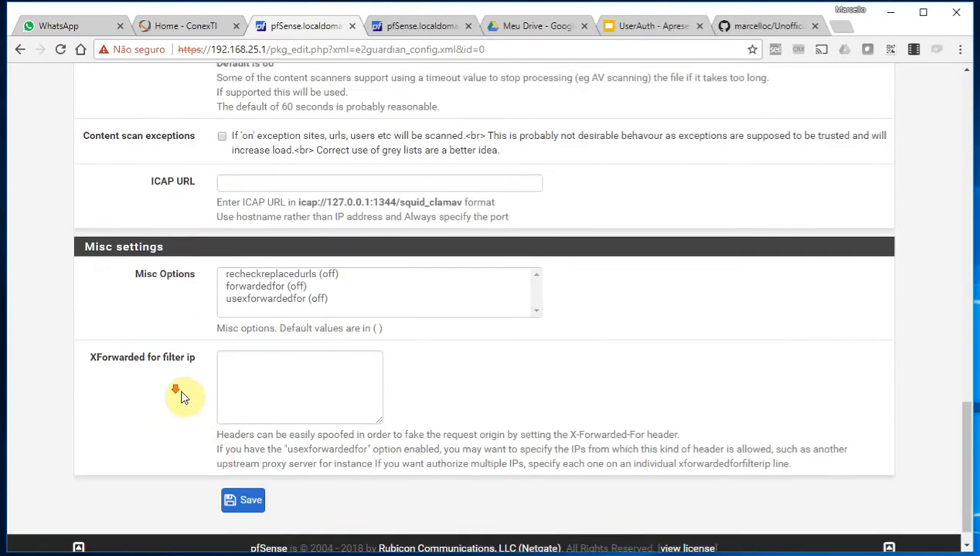
{"action": "left_click", "coordinate": [238, 469]}
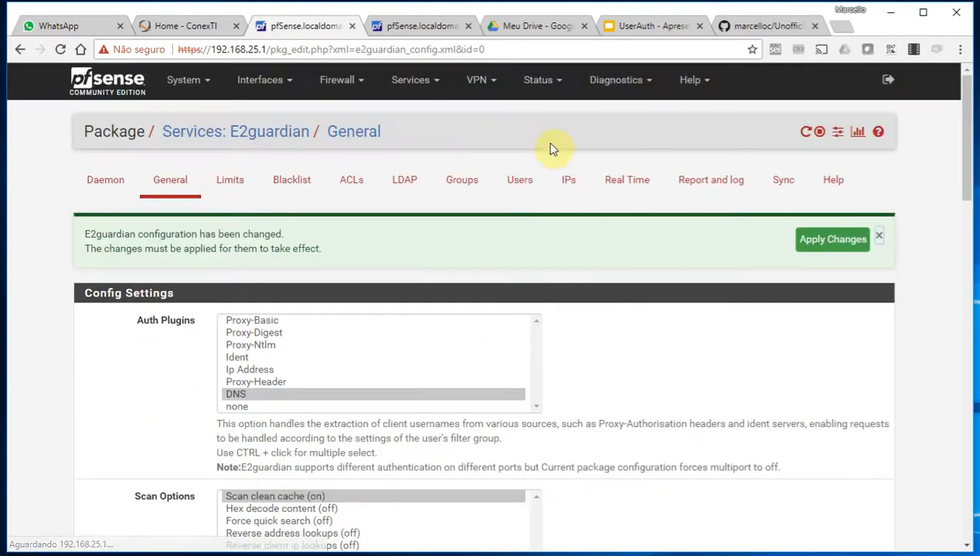
{"action": "left_click", "coordinate": [832, 245]}
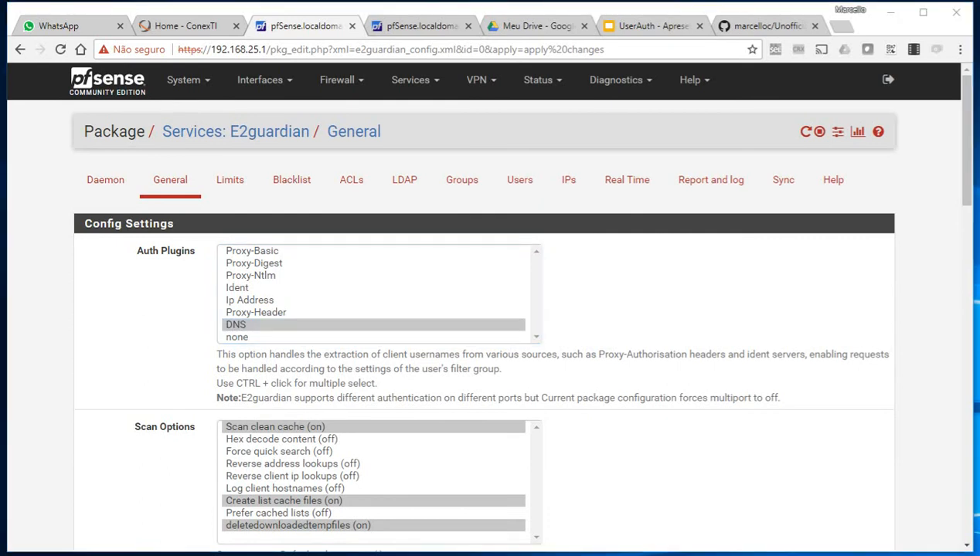
{"action": "key", "text": "alt+Tab"}
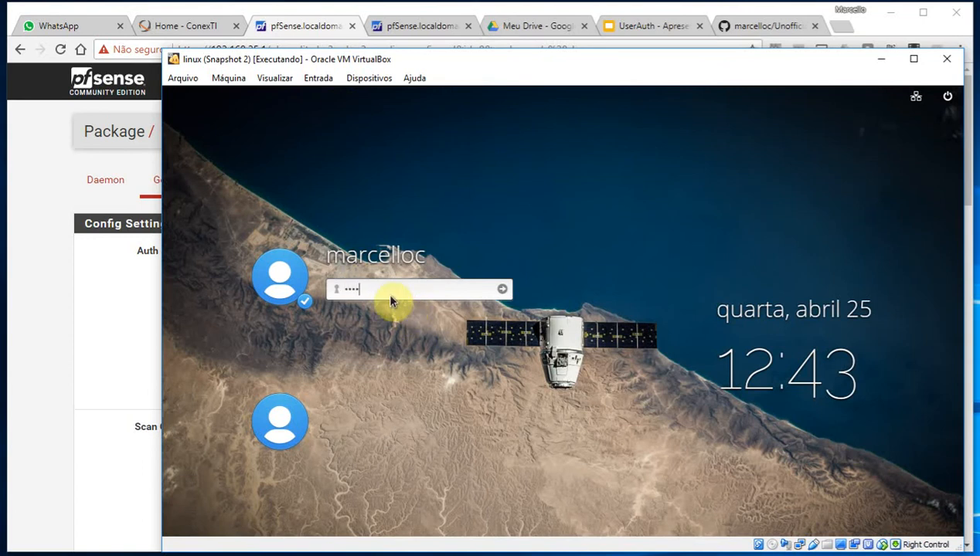
Log into the Linux guest, ping 8.8.8.8 from Terminal with 0% loss, then return to pfSense
{"action": "key", "text": "Return"}
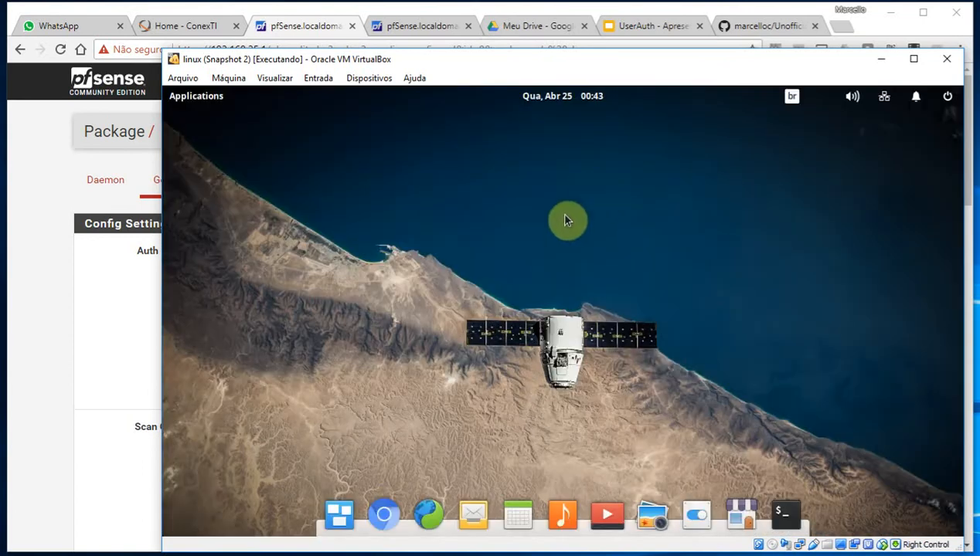
{"action": "left_click", "coordinate": [792, 510]}
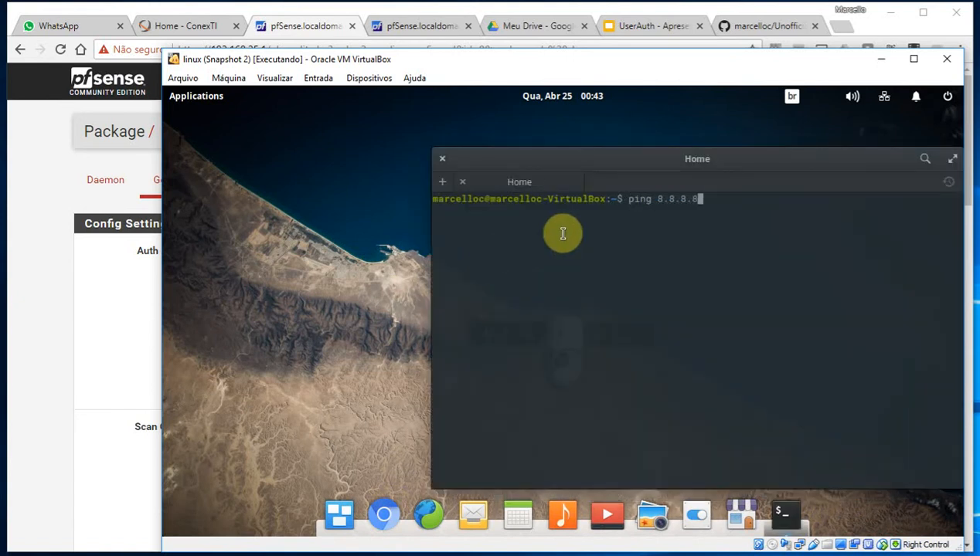
{"action": "key", "text": "Return"}
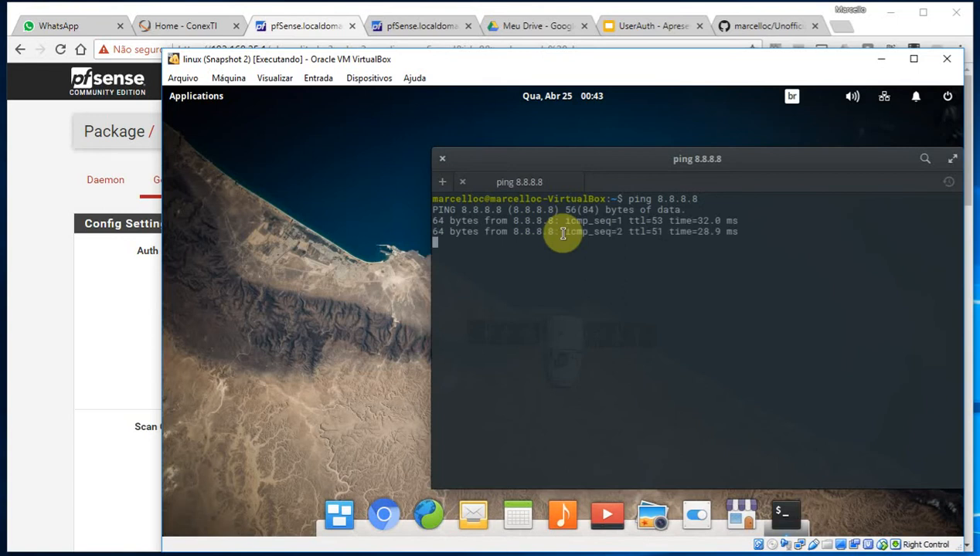
{"action": "key", "text": "ctrl+c"}
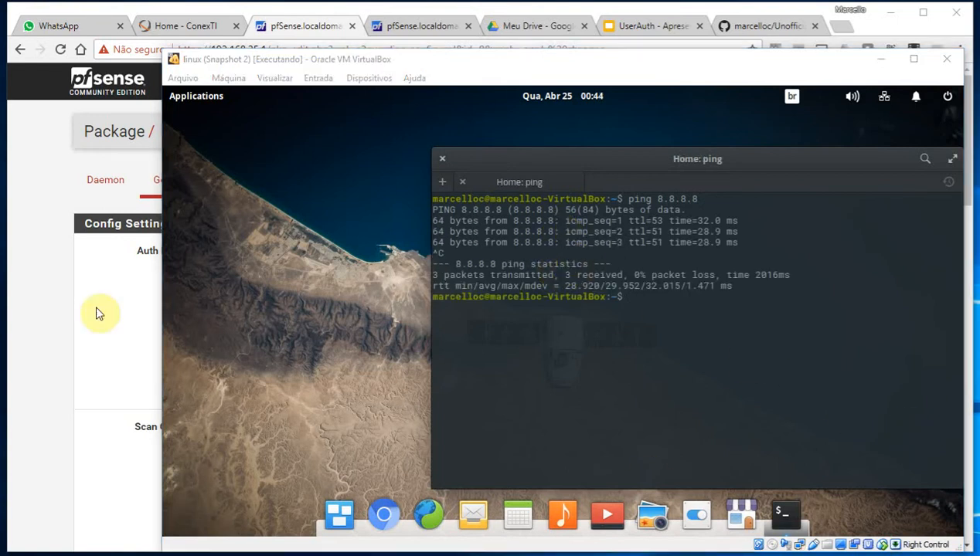
{"action": "left_click", "coordinate": [46, 284]}
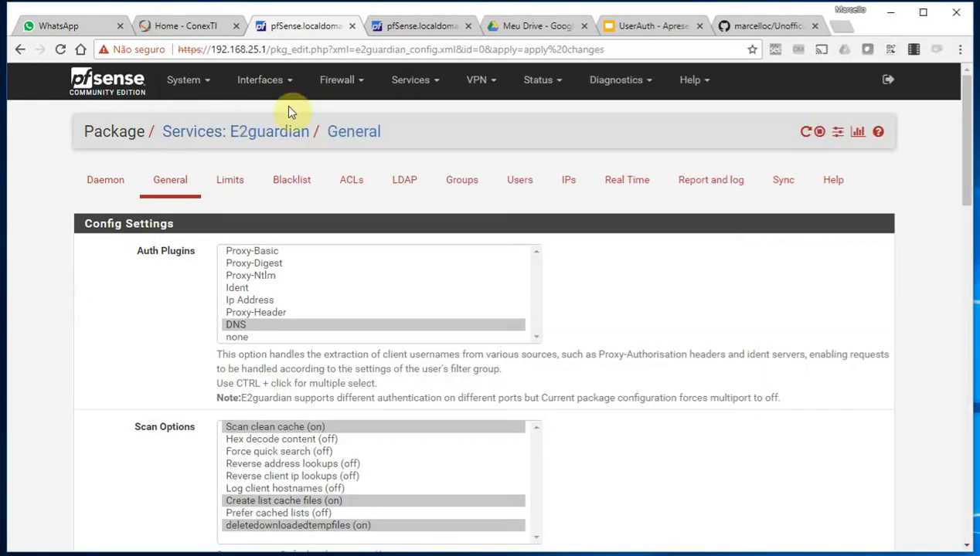
Display the LAN firewall rules, including the Anti-Lockout and default allow-LAN rules
{"action": "left_click", "coordinate": [338, 80]}
{"action": "left_click", "coordinate": [335, 156]}
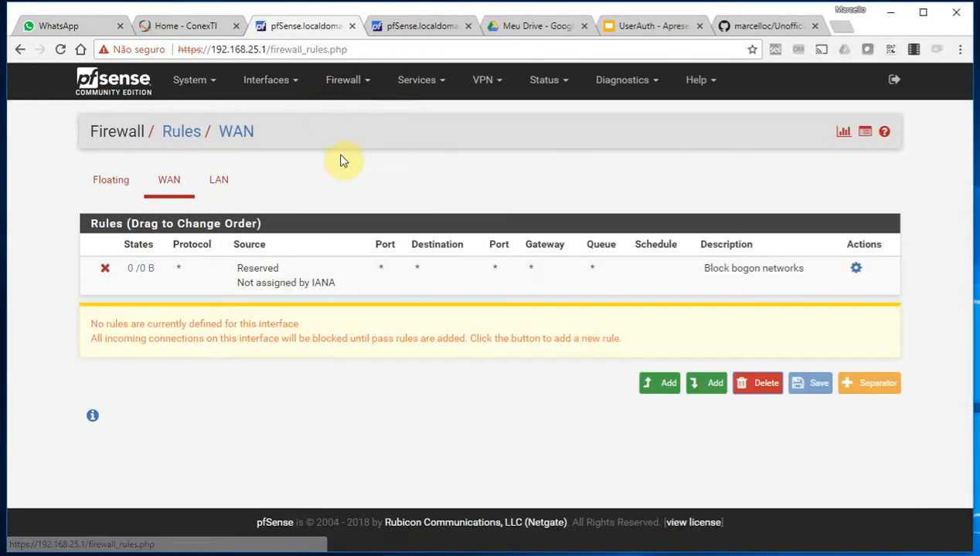
{"action": "left_click", "coordinate": [225, 182]}
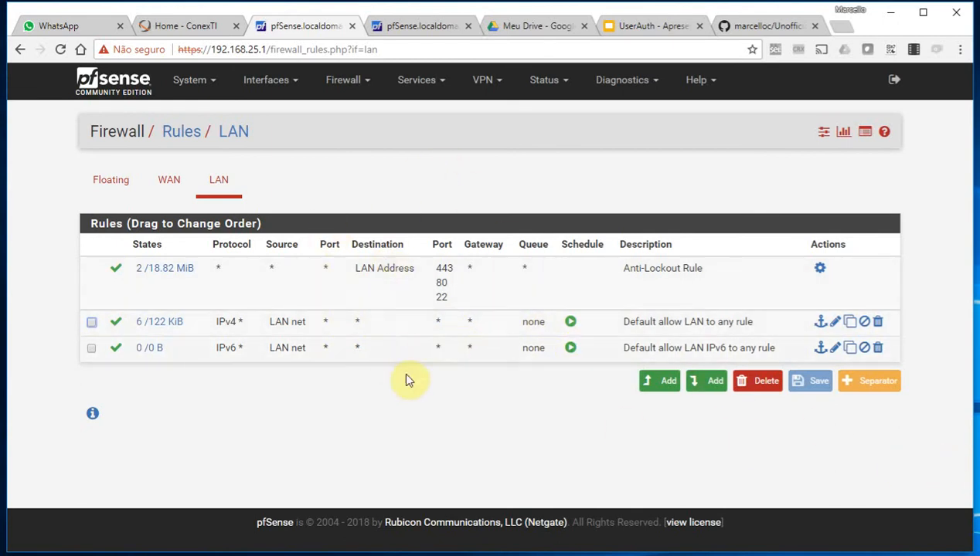
{"action": "left_click", "coordinate": [421, 82]}
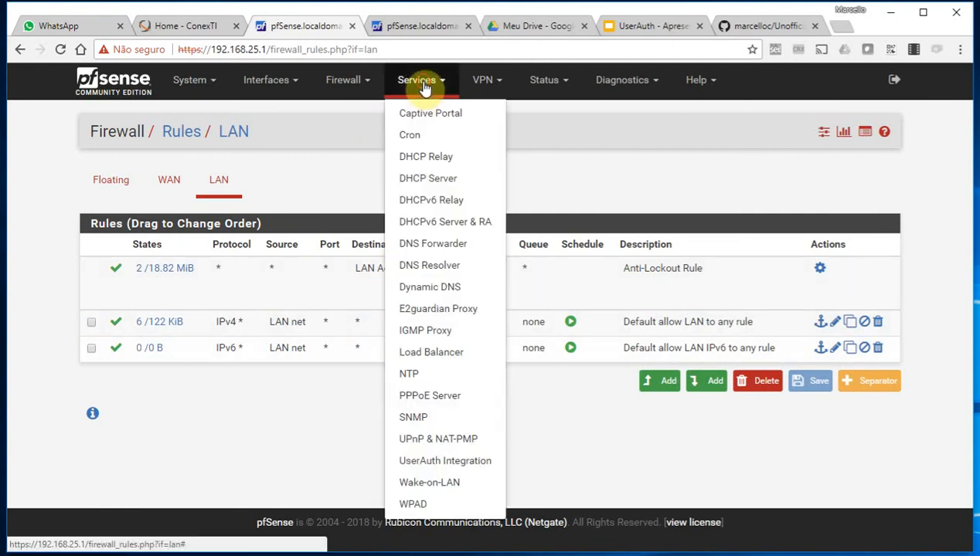
Add an enabled WPAD file entry listening on loopback at port 80
{"action": "left_click", "coordinate": [408, 502]}
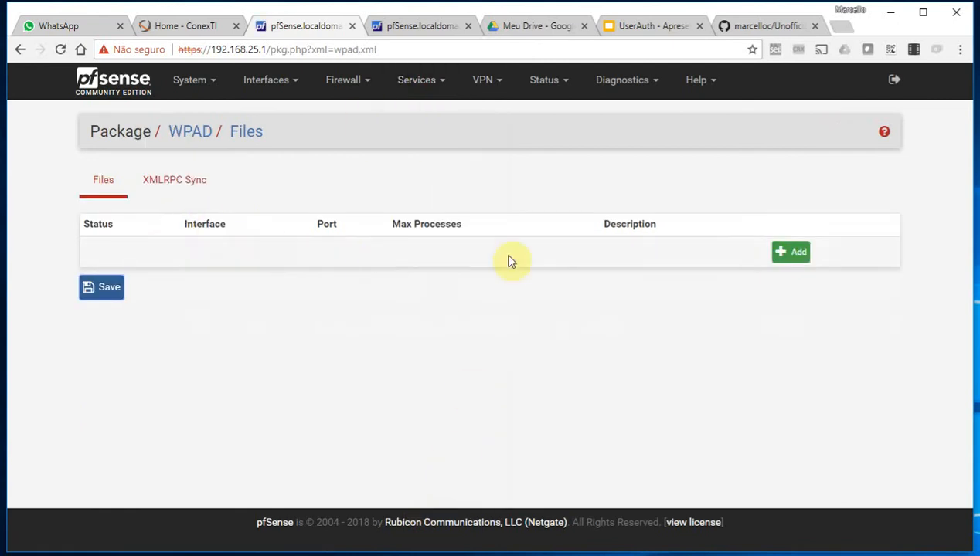
{"action": "left_click", "coordinate": [791, 255]}
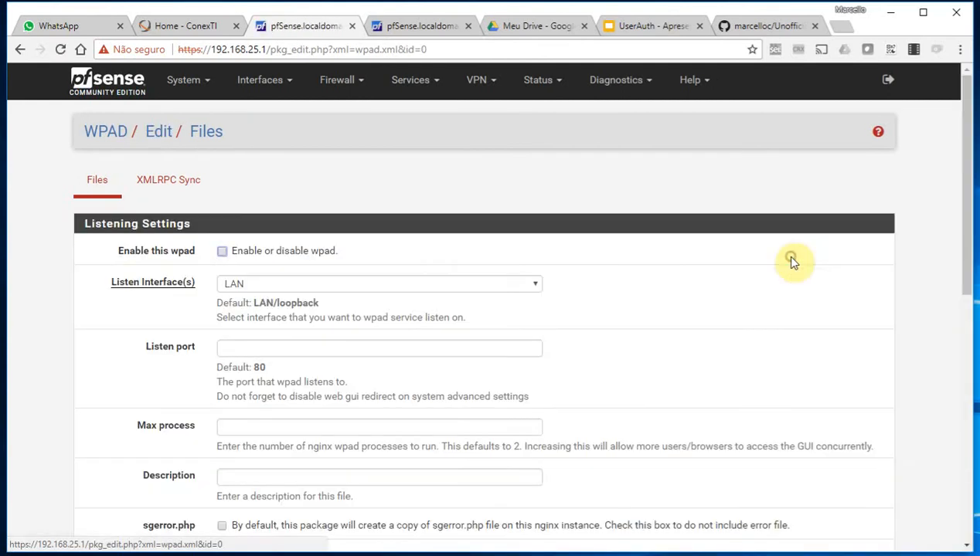
{"action": "left_click", "coordinate": [222, 252]}
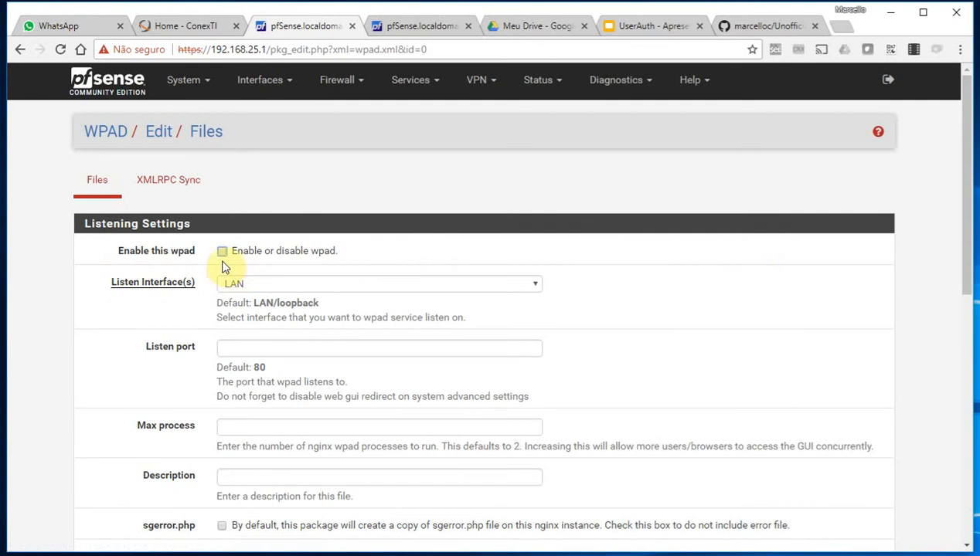
{"action": "left_click", "coordinate": [311, 285]}
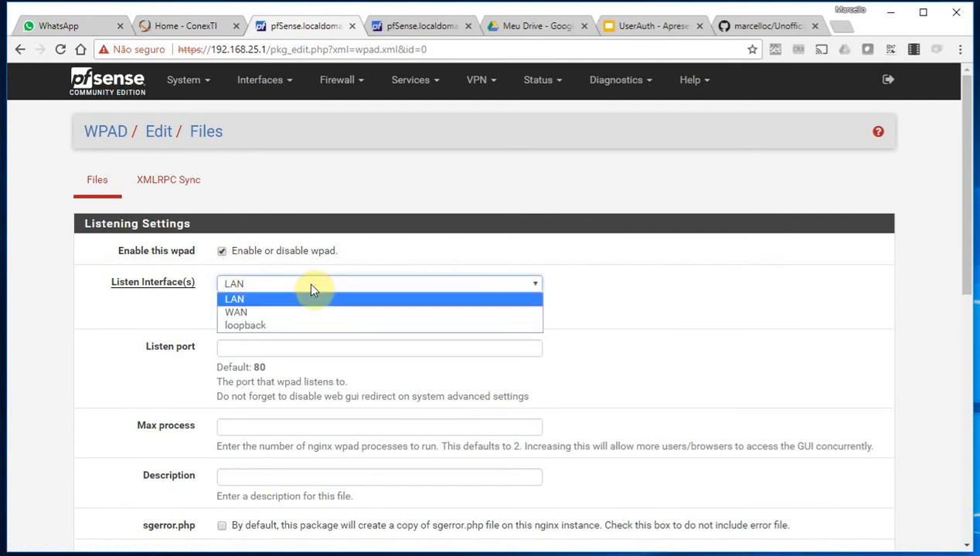
{"action": "left_click", "coordinate": [290, 324]}
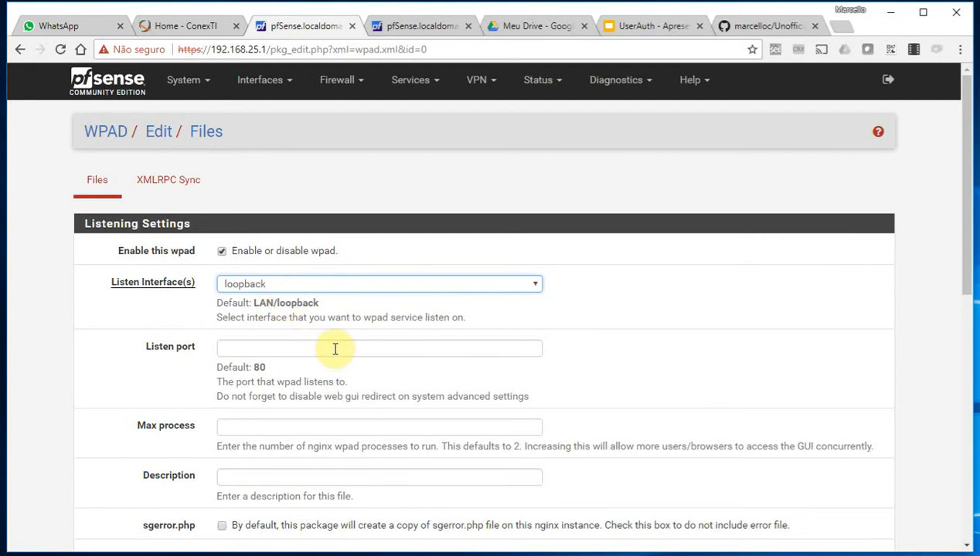
{"action": "left_click", "coordinate": [299, 286]}
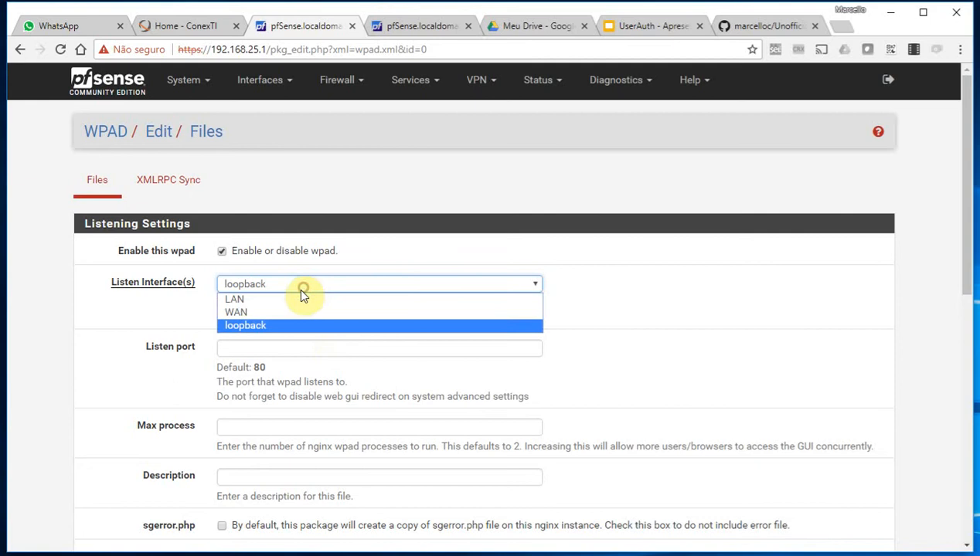
{"action": "left_click", "coordinate": [282, 326]}
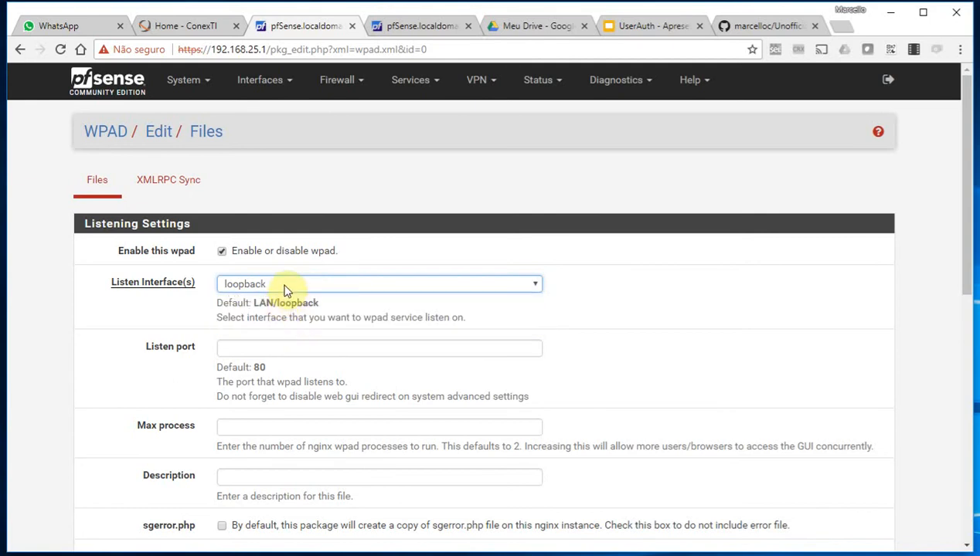
{"action": "left_click", "coordinate": [333, 350]}
{"action": "type", "text": "80"}
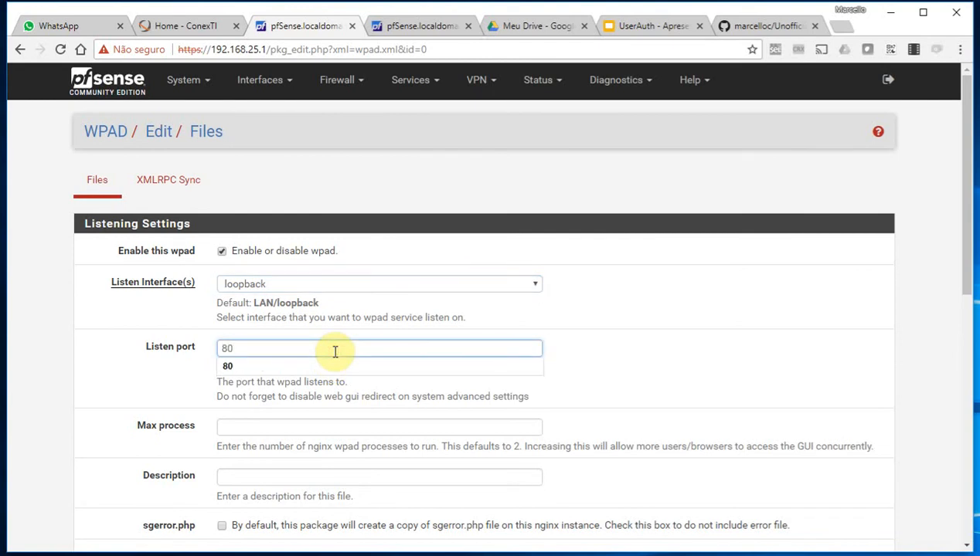
{"action": "left_click", "coordinate": [85, 347]}
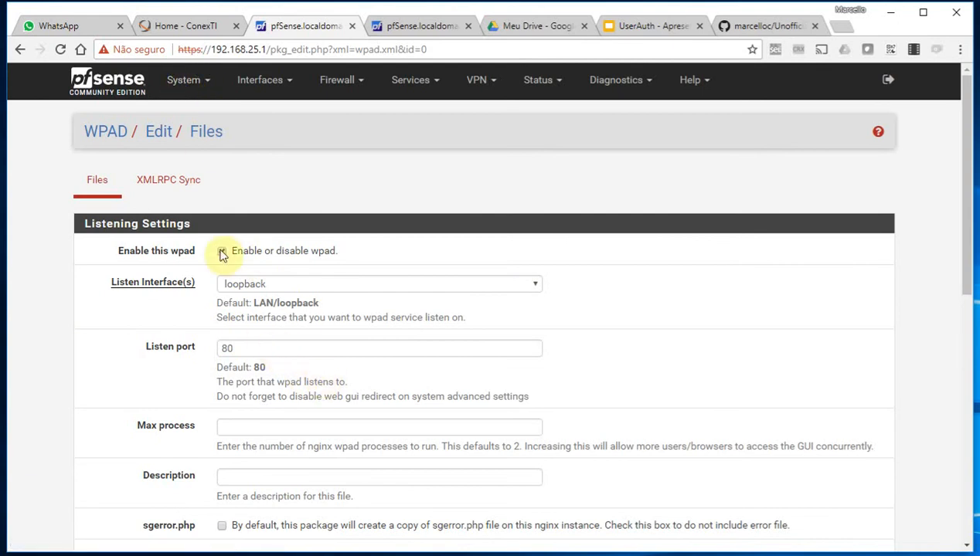
Set webConfigurator Max Processes to 10, disable its redirect rule, and save Admin Access
{"action": "left_click", "coordinate": [185, 79]}
{"action": "left_click", "coordinate": [200, 126]}
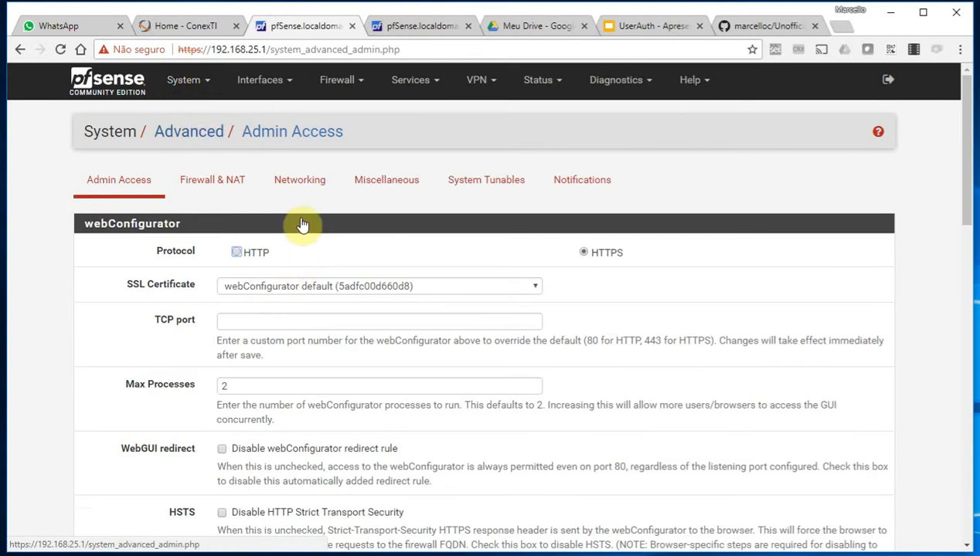
{"action": "scroll", "coordinate": [248, 255], "scroll_direction": "down", "scroll_amount": 2}
{"action": "left_click", "coordinate": [233, 245]}
{"action": "left_click_drag", "start_coordinate": [234, 245], "coordinate": [191, 246]}
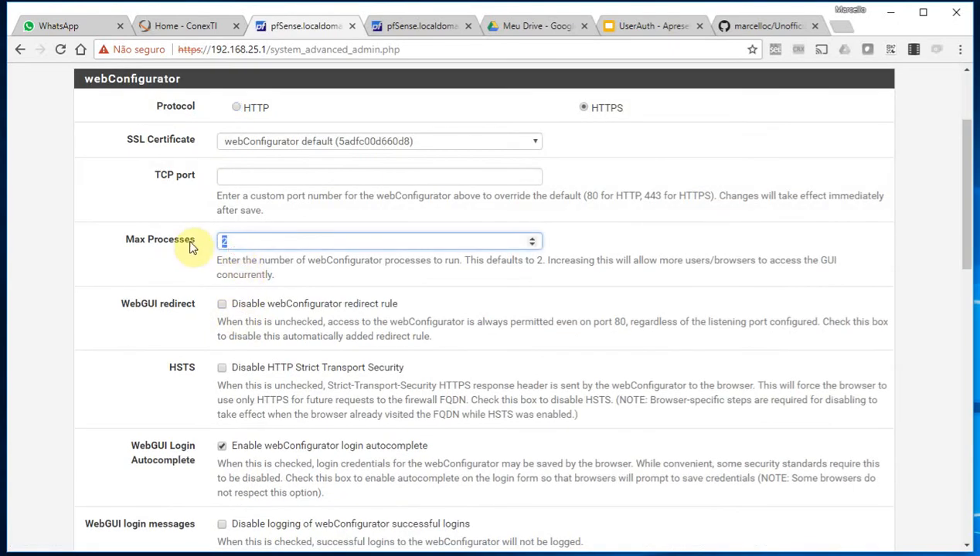
{"action": "left_click", "coordinate": [222, 304]}
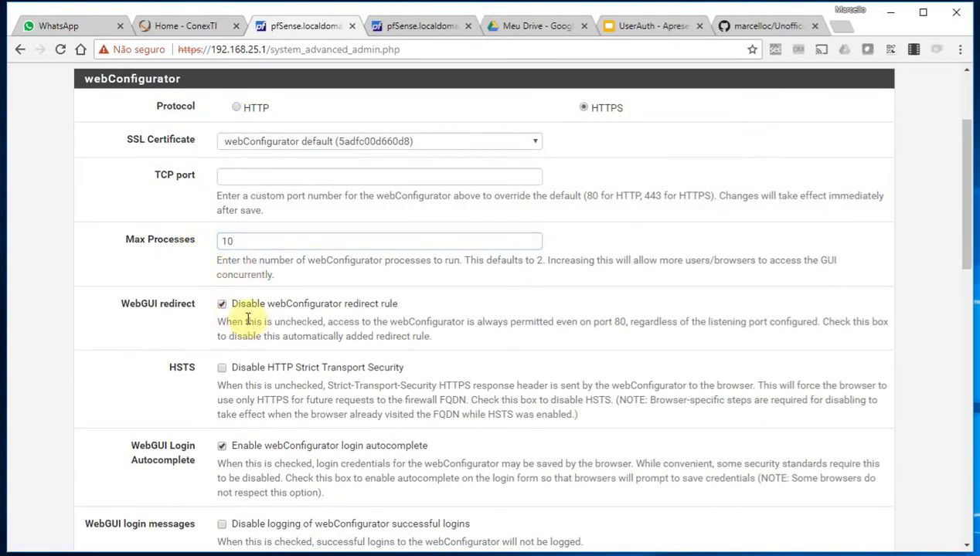
{"action": "scroll", "coordinate": [148, 324], "scroll_direction": "down", "scroll_amount": 10}
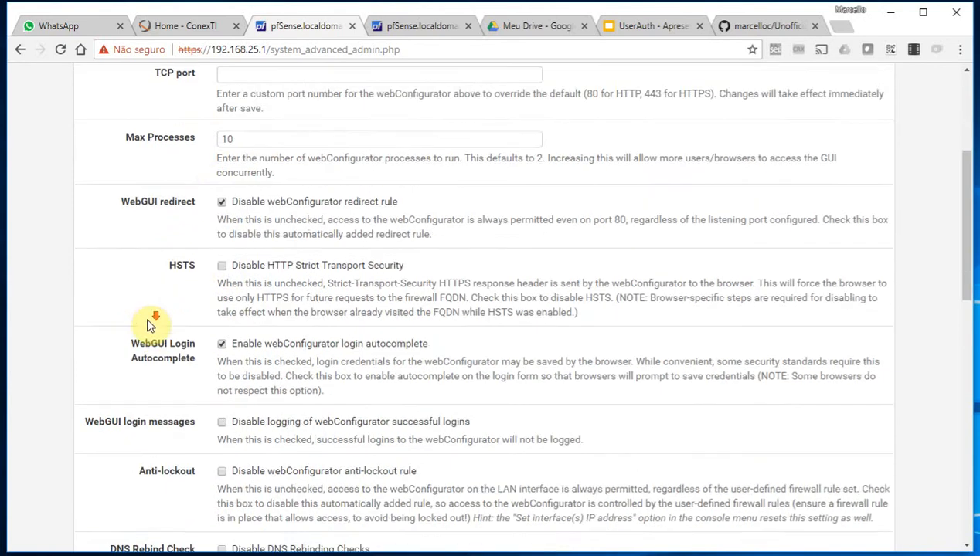
{"action": "scroll", "coordinate": [145, 326], "scroll_direction": "down", "scroll_amount": 3}
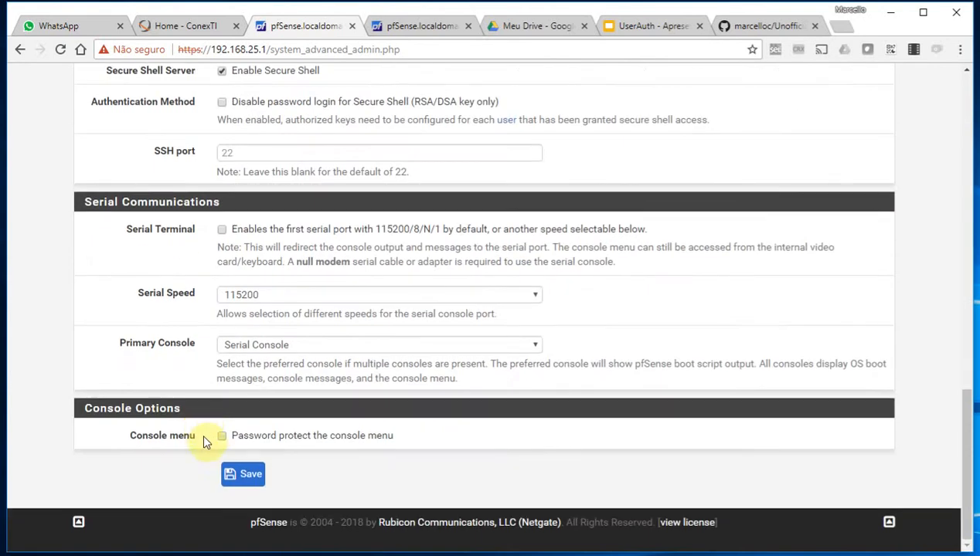
{"action": "left_click", "coordinate": [244, 476]}
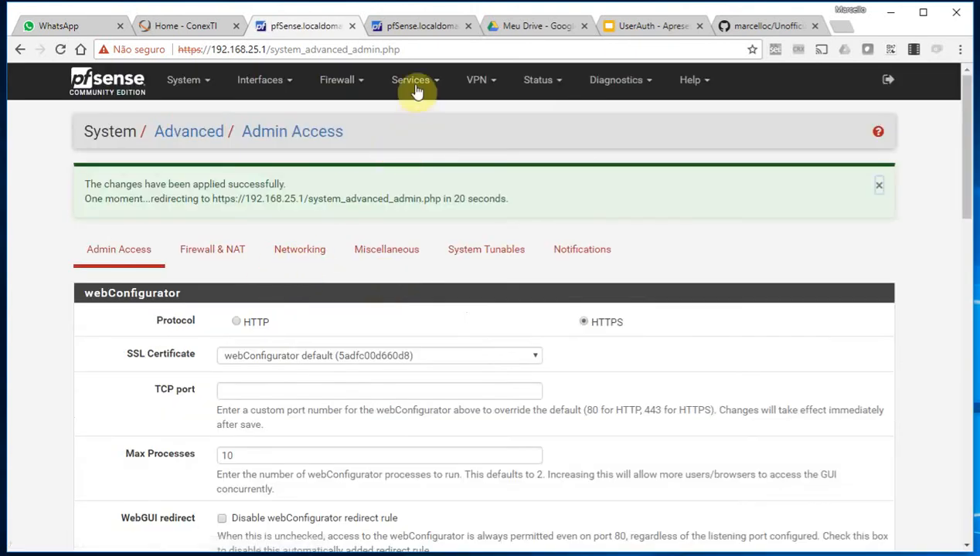
{"action": "left_click", "coordinate": [412, 80]}
Create a new enabled WPAD entry listening on loopback at port 80
{"action": "left_click", "coordinate": [411, 503]}
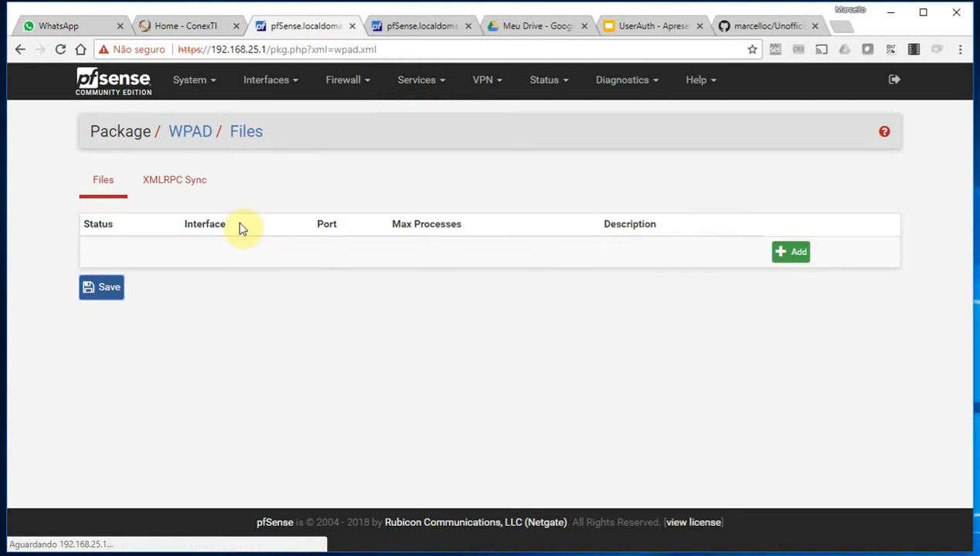
{"action": "left_click", "coordinate": [796, 252]}
{"action": "left_click", "coordinate": [242, 251]}
{"action": "left_click", "coordinate": [251, 285]}
{"action": "left_click", "coordinate": [256, 323]}
{"action": "left_click", "coordinate": [246, 348]}
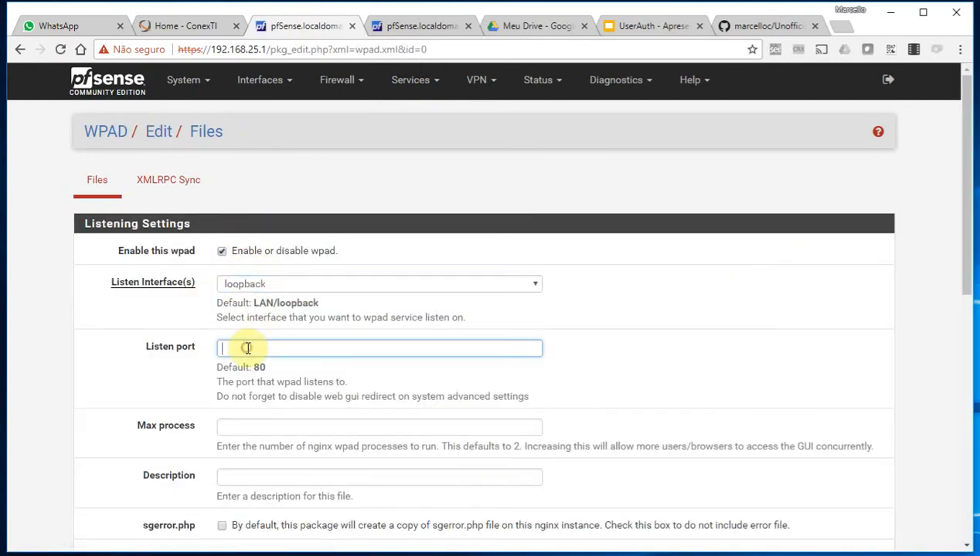
{"action": "type", "text": "80"}
{"action": "left_click", "coordinate": [122, 372]}
Give it 10 max processes and the description 'wpad local', save it, and reopen it
{"action": "left_click", "coordinate": [261, 430]}
{"action": "type", "text": "10"}
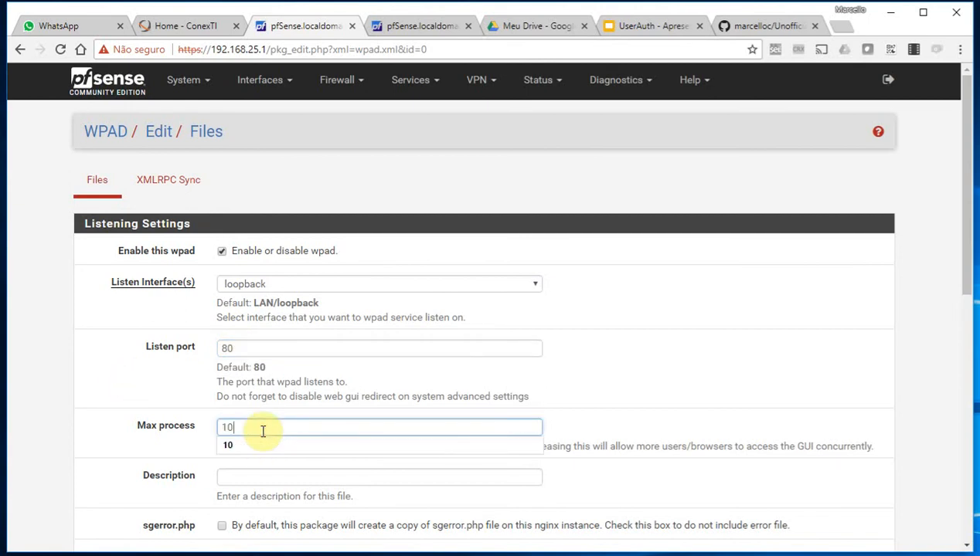
{"action": "left_click", "coordinate": [251, 474]}
{"action": "type", "text": "wpad local"}
{"action": "left_click", "coordinate": [116, 461]}
{"action": "scroll", "coordinate": [136, 453], "scroll_direction": "down", "scroll_amount": 3}
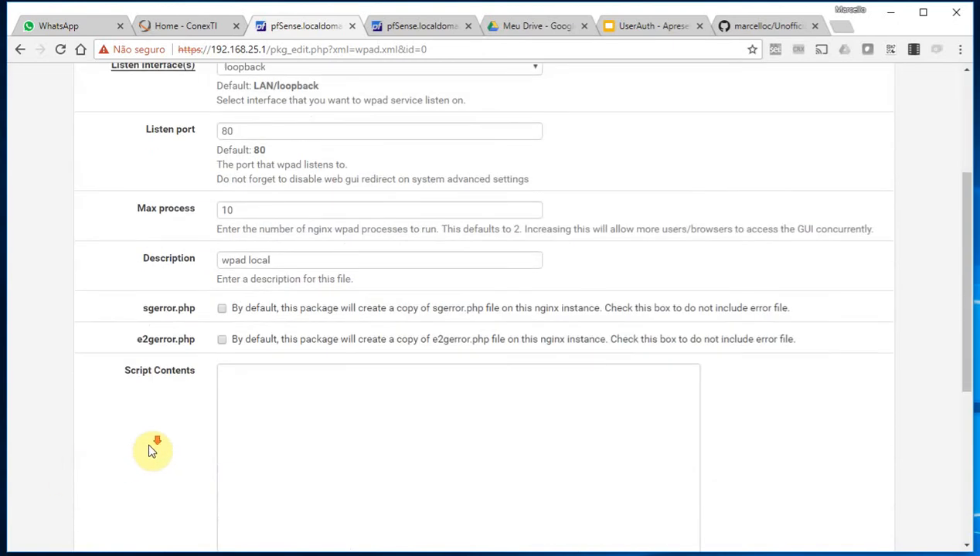
{"action": "scroll", "coordinate": [153, 452], "scroll_direction": "down", "scroll_amount": 4}
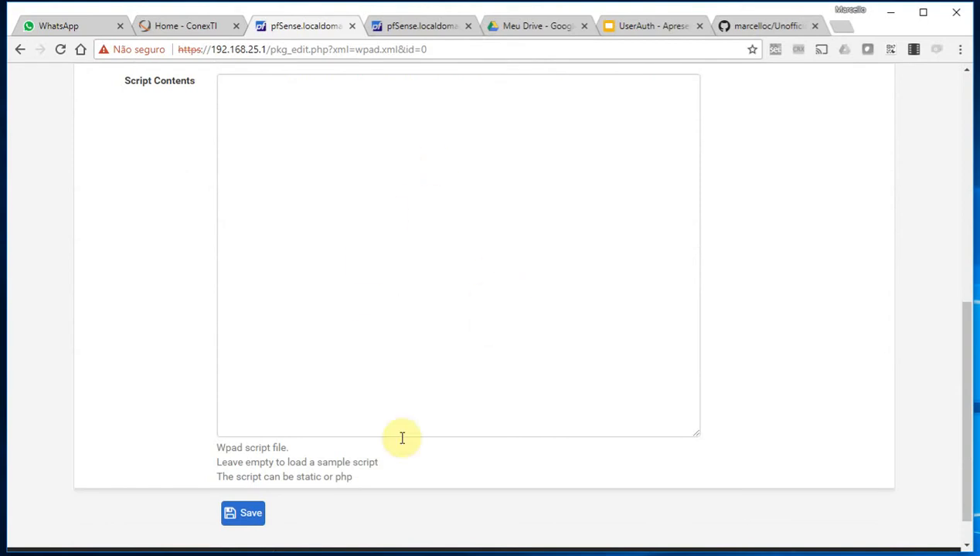
{"action": "left_click", "coordinate": [231, 514]}
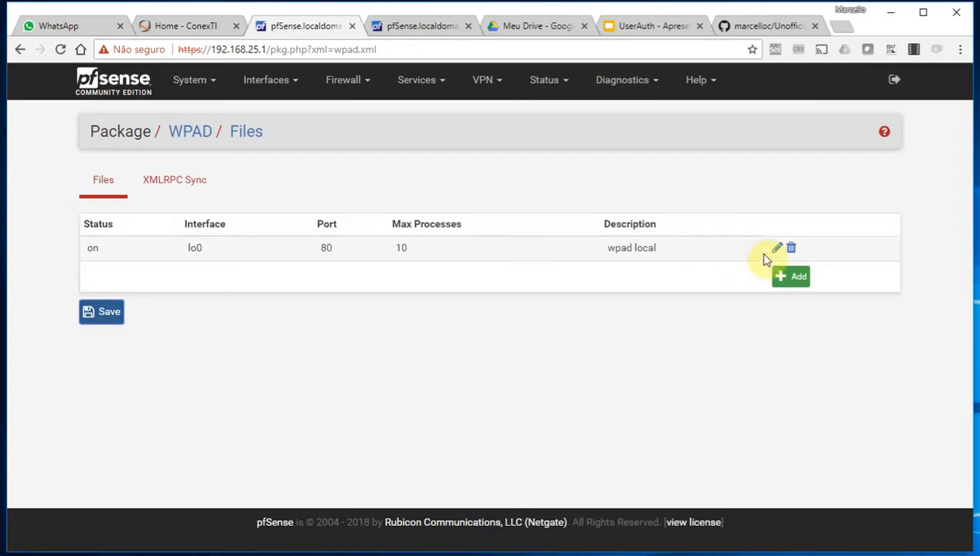
{"action": "left_click", "coordinate": [777, 252]}
Change the wpad local script's PROXY from 192.168.1.1:3128 to 192.168.25.1:8080 and save
{"action": "scroll", "coordinate": [580, 284], "scroll_direction": "down", "scroll_amount": 6}
{"action": "scroll", "coordinate": [507, 324], "scroll_direction": "up", "scroll_amount": 1}
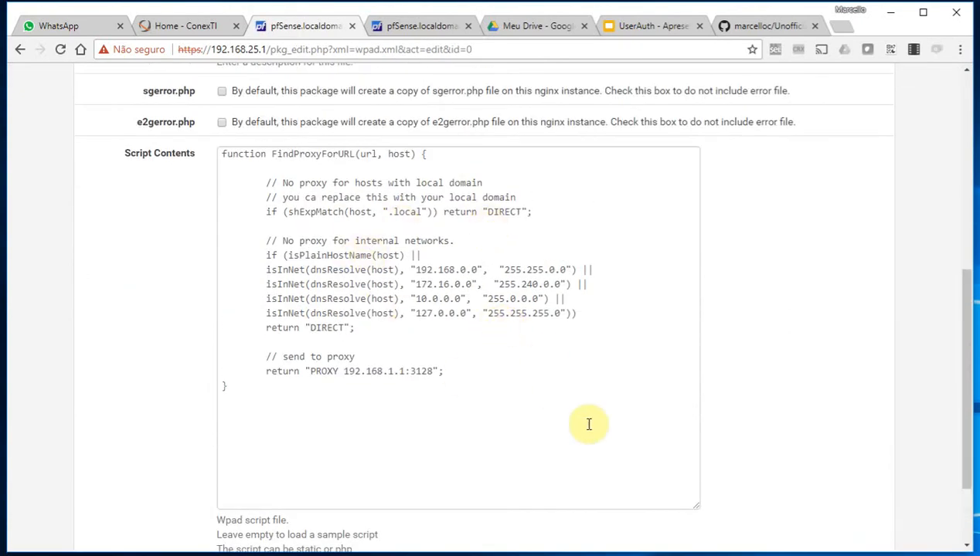
{"action": "left_click_drag", "start_coordinate": [405, 377], "coordinate": [343, 374]}
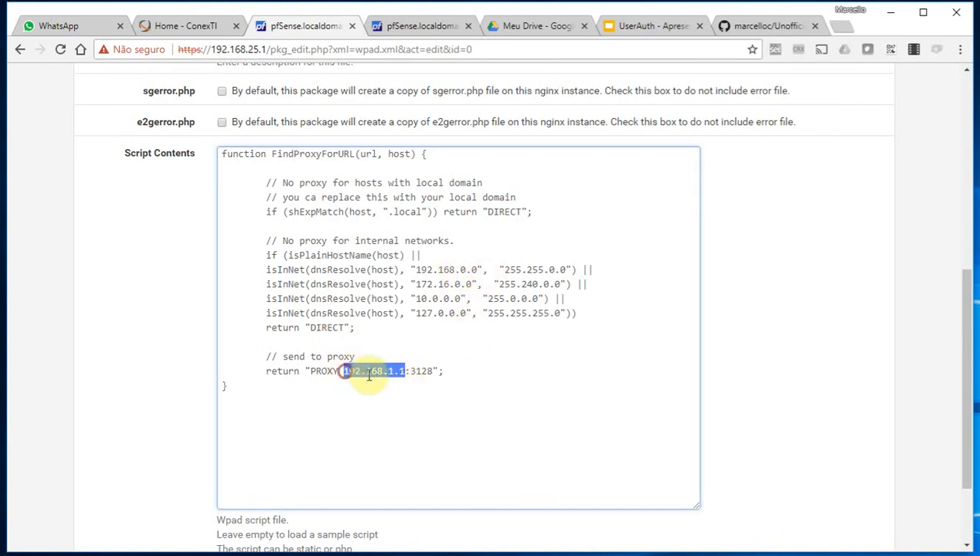
{"action": "double_click", "coordinate": [427, 375]}
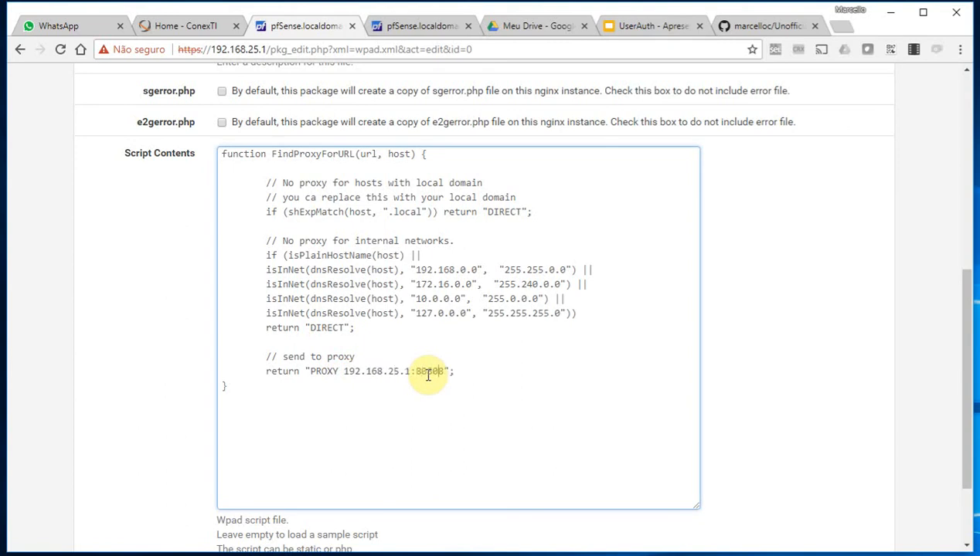
{"action": "left_click", "coordinate": [174, 371]}
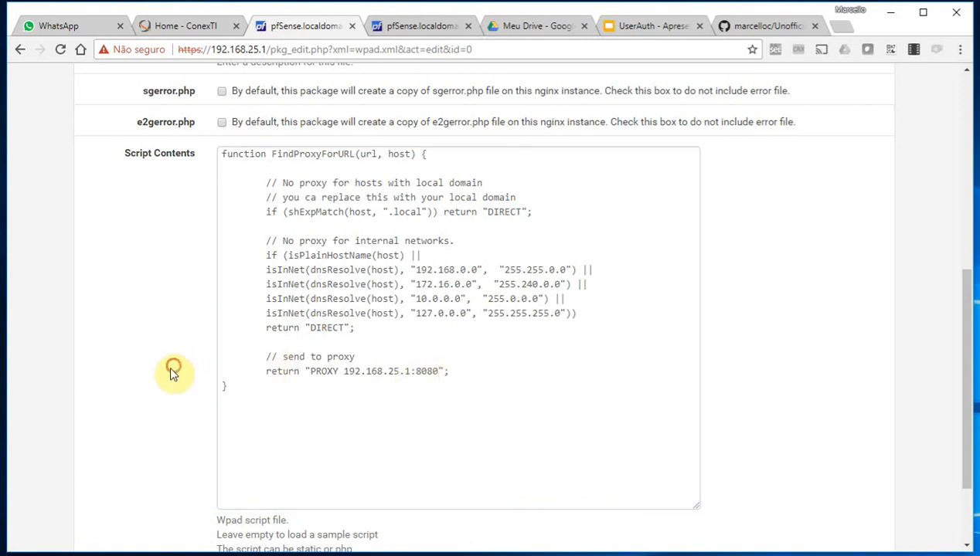
{"action": "scroll", "coordinate": [176, 387], "scroll_direction": "down", "scroll_amount": 1}
{"action": "left_click", "coordinate": [243, 480]}
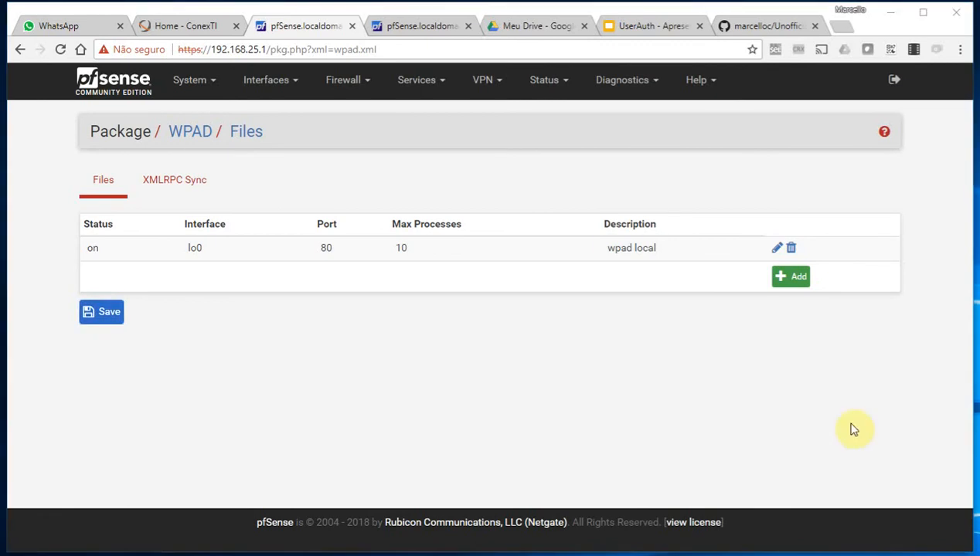
{"action": "left_click", "coordinate": [418, 80]}
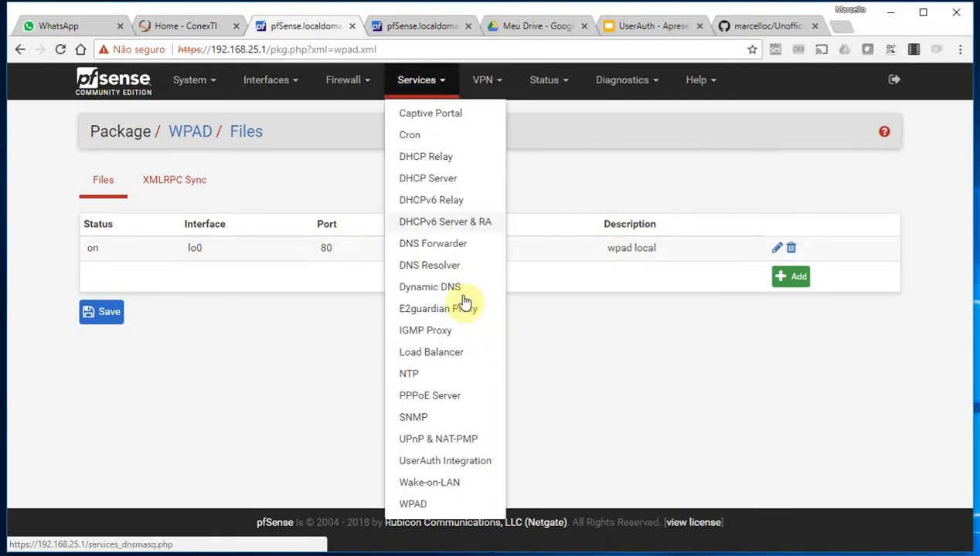
{"action": "left_click", "coordinate": [456, 460]}
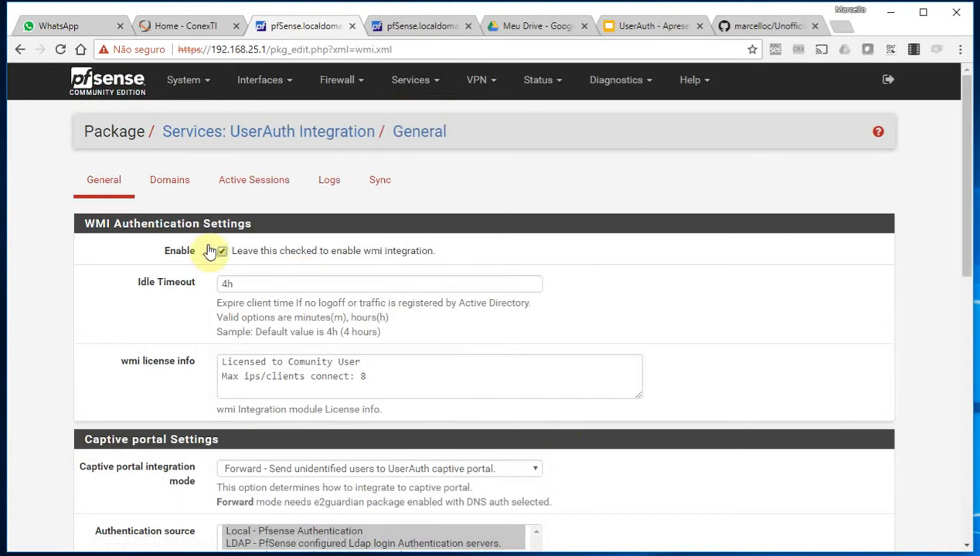
{"action": "scroll", "coordinate": [143, 309], "scroll_direction": "down", "scroll_amount": 3}
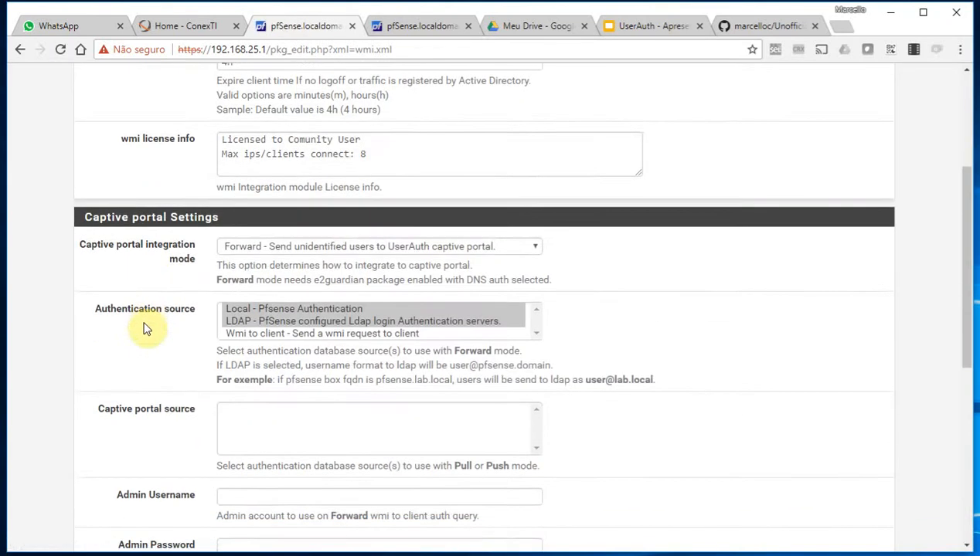
{"action": "scroll", "coordinate": [142, 312], "scroll_direction": "down", "scroll_amount": 5}
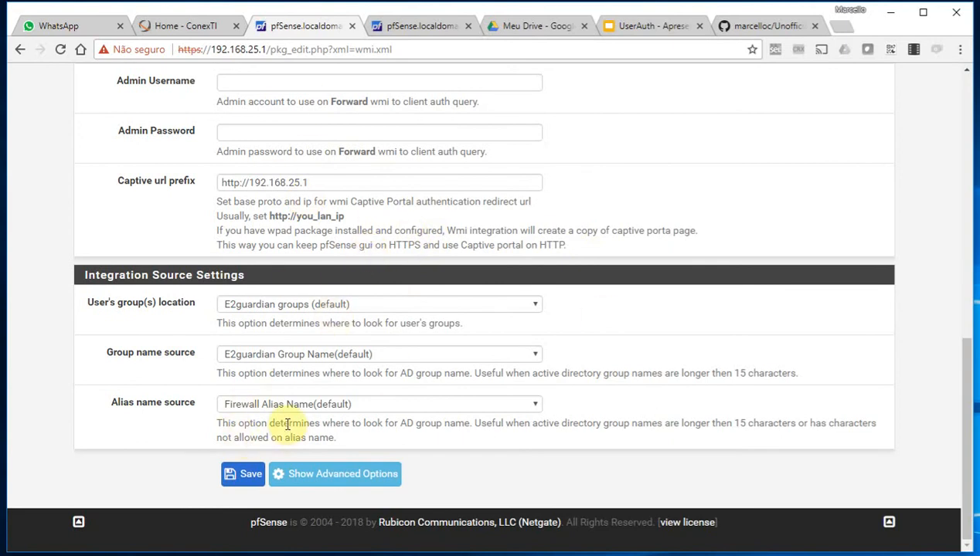
{"action": "left_click", "coordinate": [231, 475]}
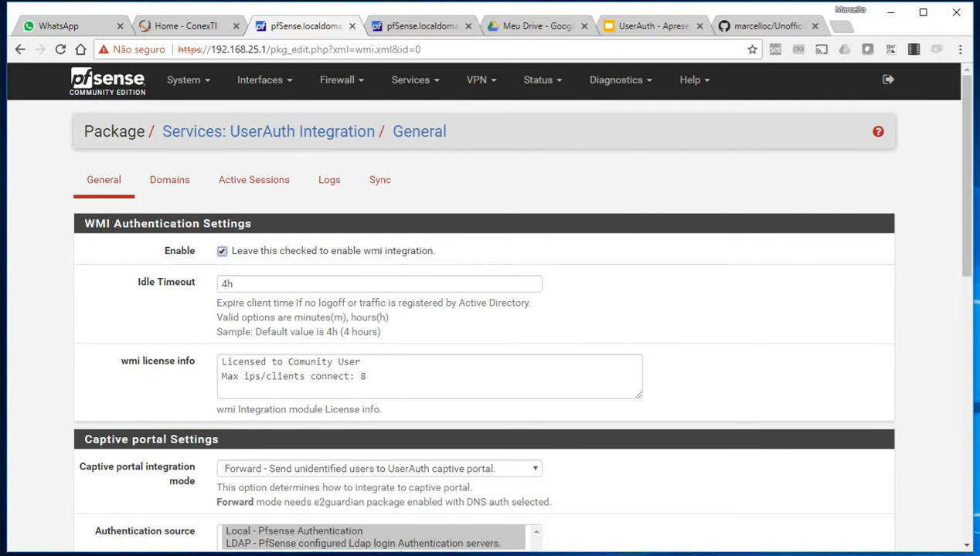
{"action": "left_click_drag", "start_coordinate": [396, 383], "coordinate": [195, 365]}
{"action": "mouse_move", "coordinate": [375, 374]}
{"action": "left_mouse_down"}
{"action": "mouse_move", "coordinate": [219, 367]}
{"action": "mouse_move", "coordinate": [375, 370]}
{"action": "left_mouse_up"}
{"action": "left_click", "coordinate": [382, 376]}
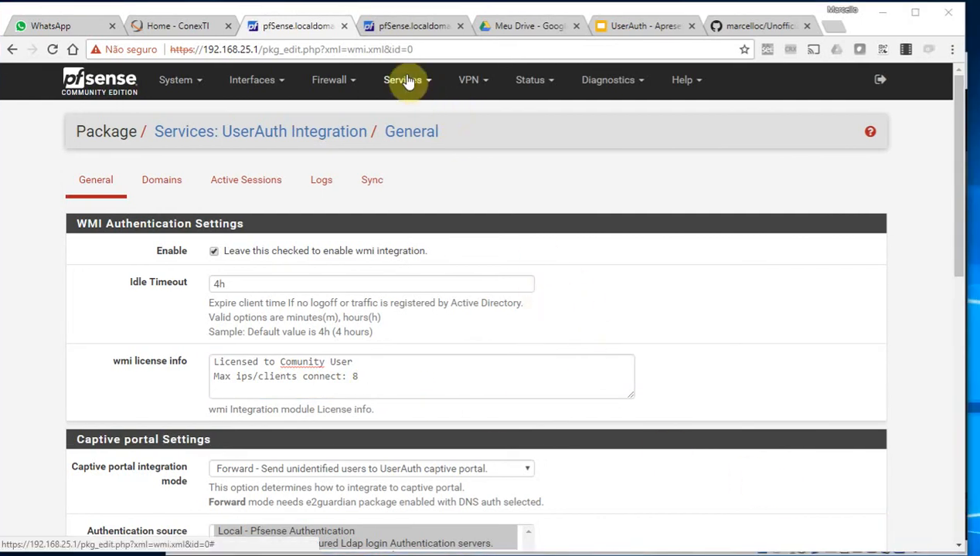
Start a new NAT port-forward rule on LAN with destination port HTTP
{"action": "left_click", "coordinate": [330, 79]}
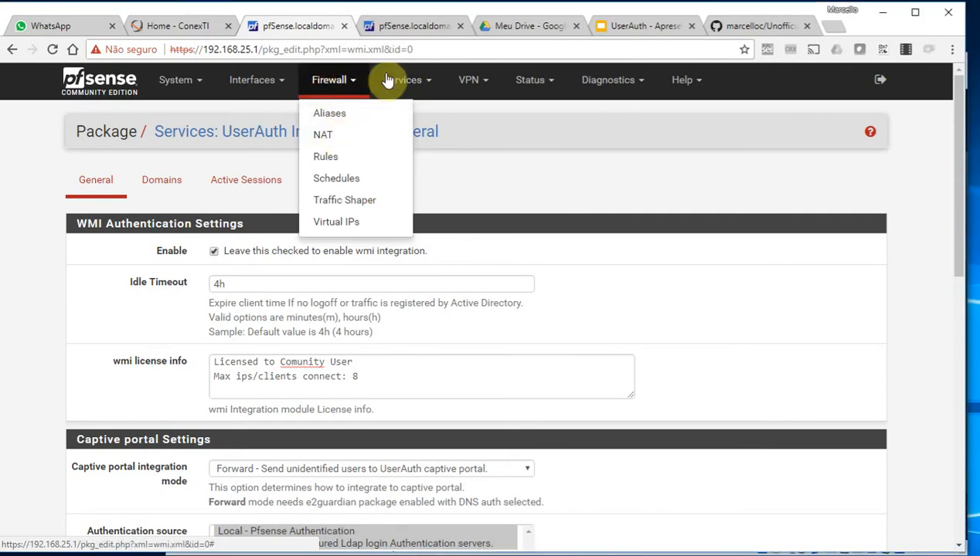
{"action": "left_click", "coordinate": [328, 136]}
{"action": "left_click", "coordinate": [649, 280]}
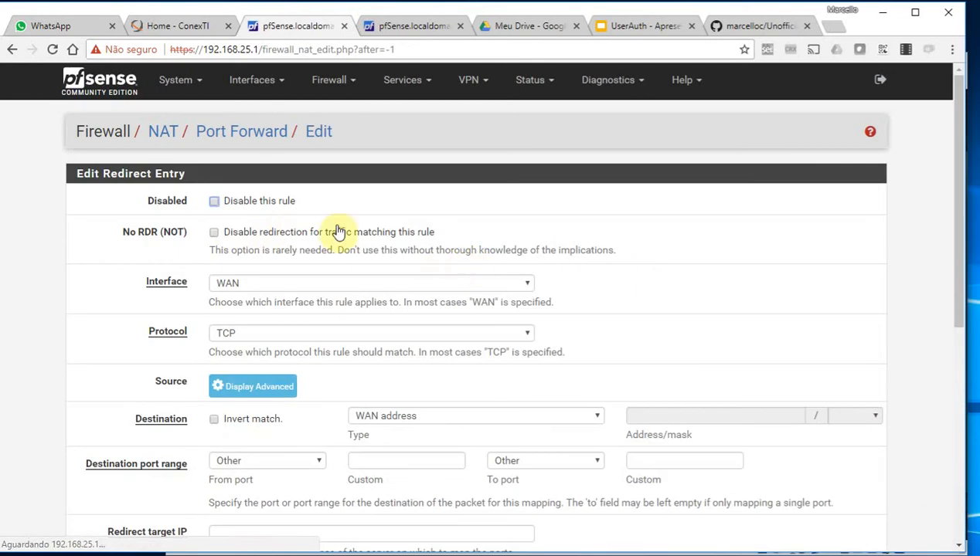
{"action": "left_click", "coordinate": [252, 285]}
{"action": "left_click", "coordinate": [245, 312]}
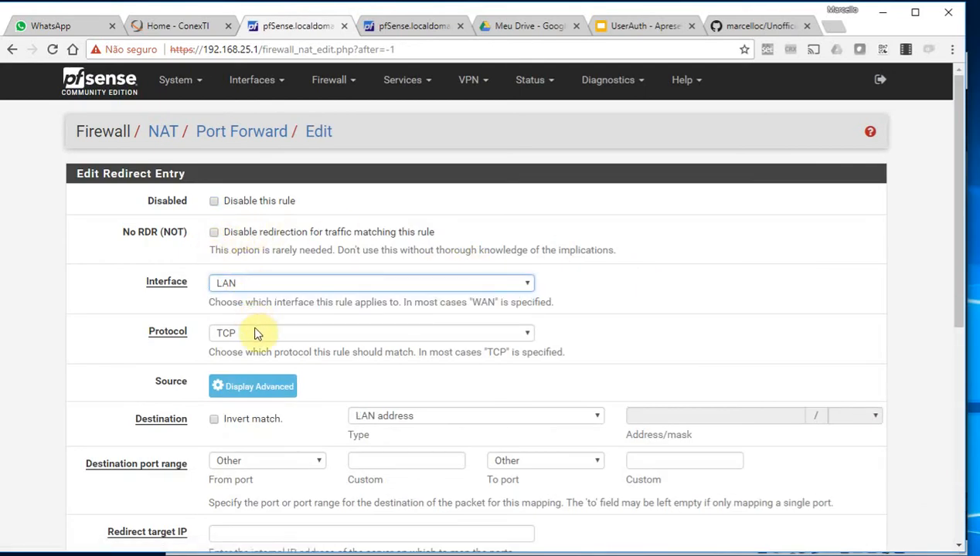
{"action": "left_click", "coordinate": [435, 415]}
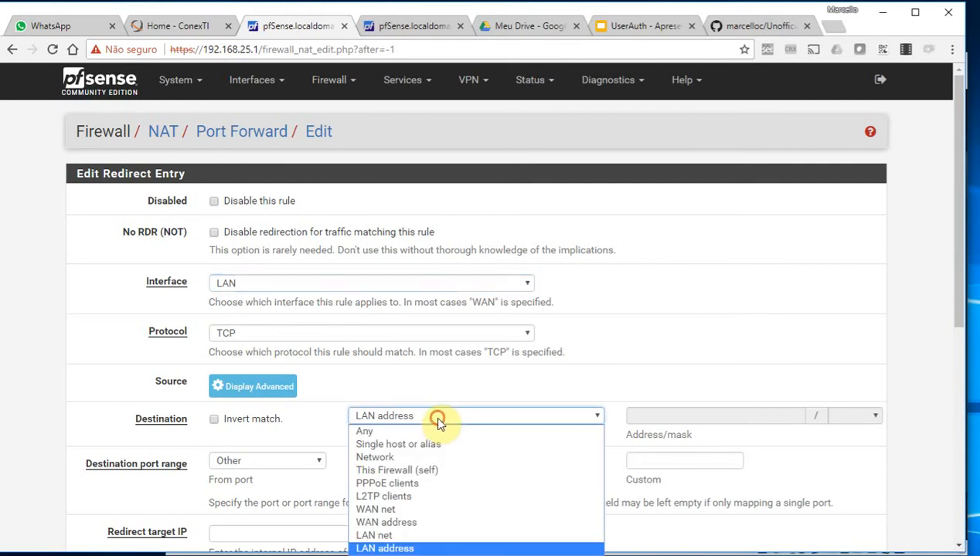
{"action": "left_click", "coordinate": [437, 469]}
{"action": "left_click", "coordinate": [266, 460]}
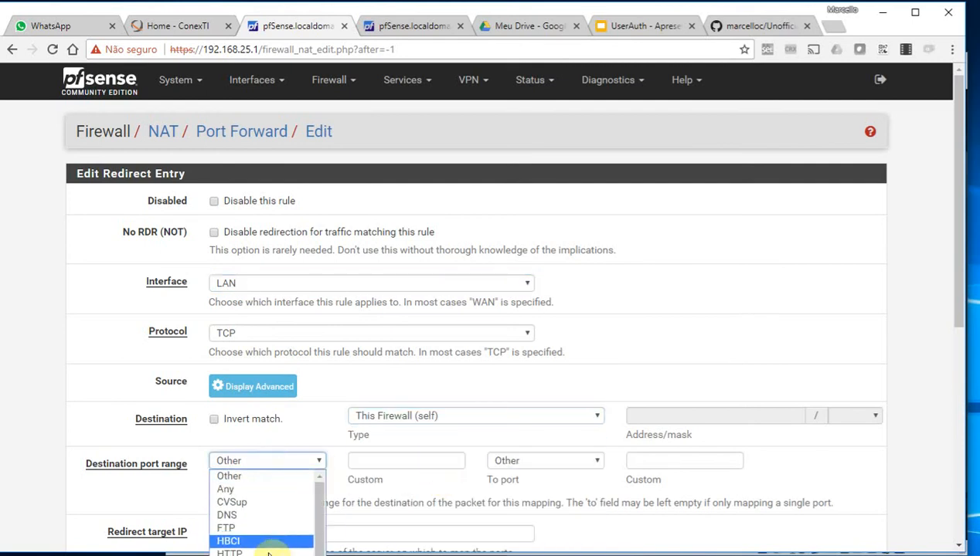
{"action": "left_click", "coordinate": [266, 550]}
{"action": "scroll", "coordinate": [357, 511], "scroll_direction": "down", "scroll_amount": 3}
Redirect to 127.0.0.1 port HTTP and set the destination to LAN address
{"action": "left_click", "coordinate": [252, 313]}
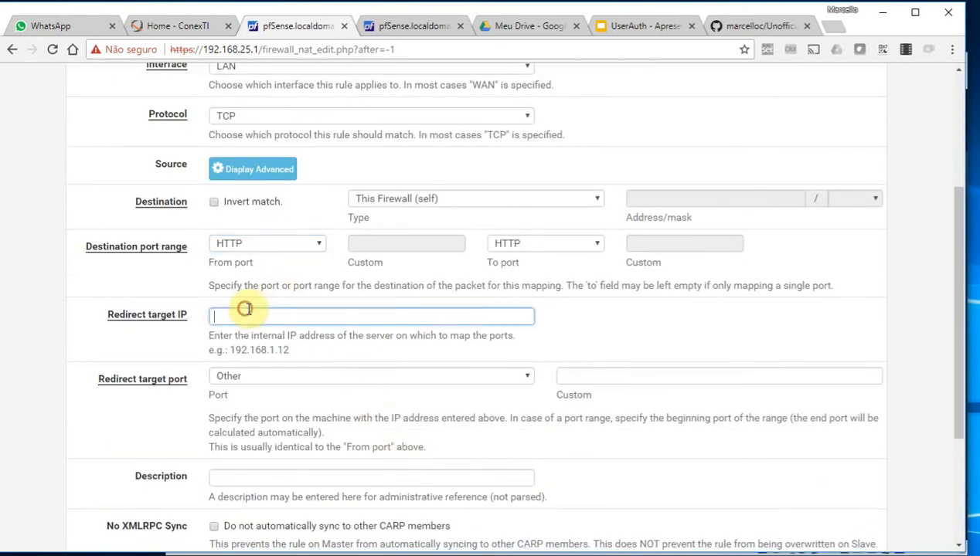
{"action": "type", "text": "127.0.0."}
{"action": "type", "text": "1"}
{"action": "key", "text": "Tab"}
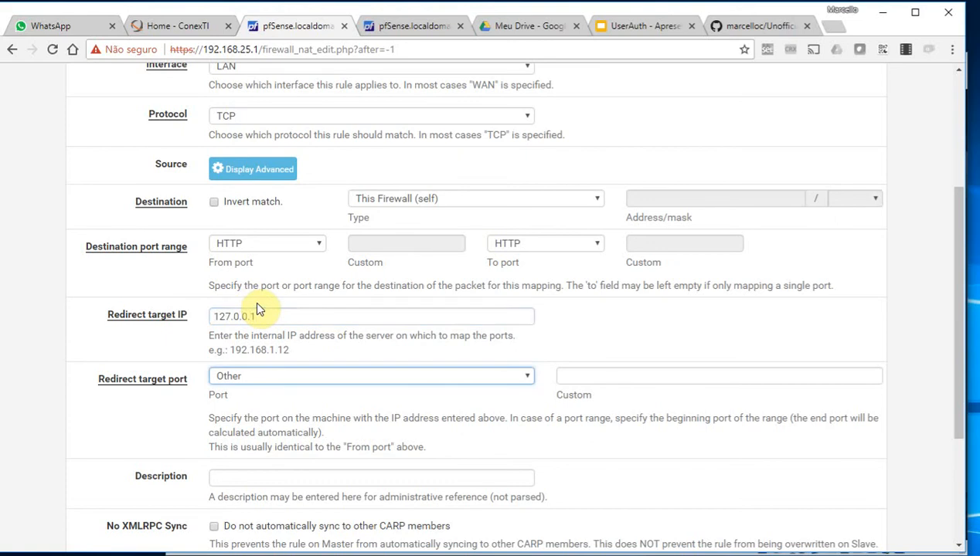
{"action": "left_click", "coordinate": [289, 375]}
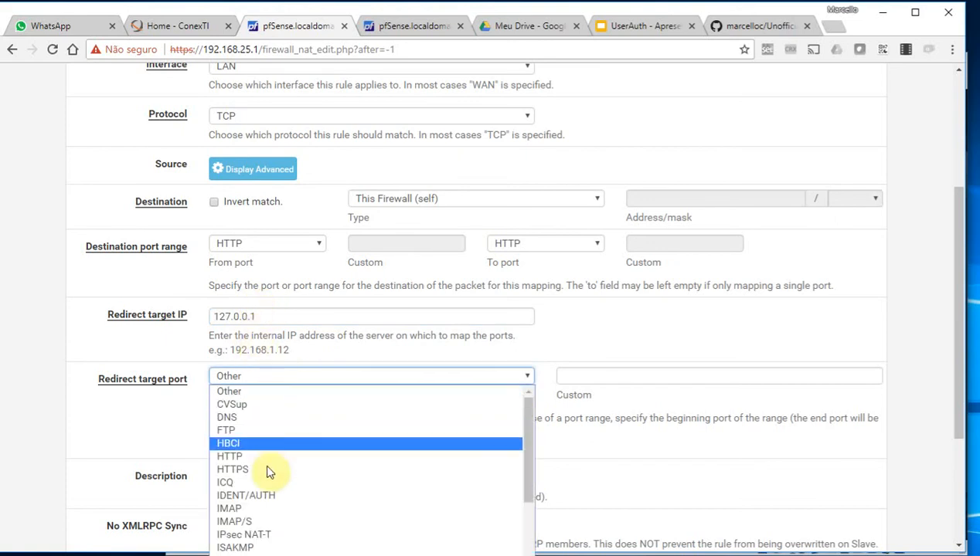
{"action": "left_click", "coordinate": [262, 457]}
{"action": "left_click", "coordinate": [426, 198]}
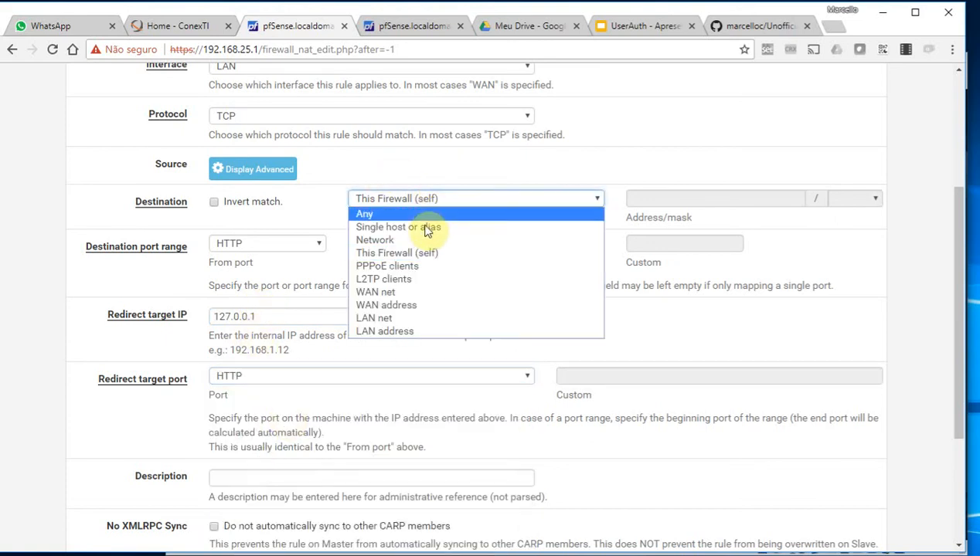
{"action": "left_click", "coordinate": [394, 319]}
{"action": "left_click", "coordinate": [402, 199]}
{"action": "left_click", "coordinate": [414, 330]}
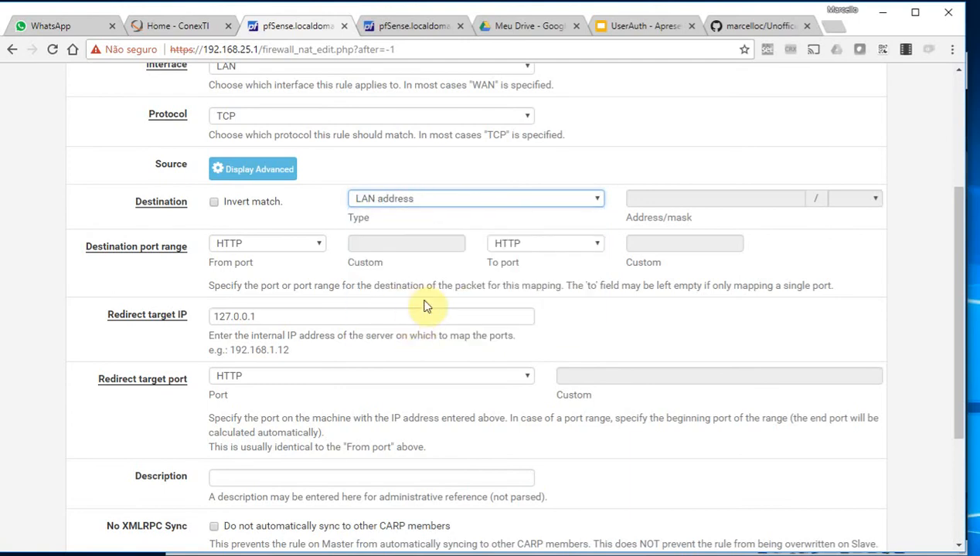
Describe the rule as 'nat para o wpad', save it and apply the changes
{"action": "scroll", "coordinate": [430, 305], "scroll_direction": "down", "scroll_amount": 2}
{"action": "left_click", "coordinate": [329, 332]}
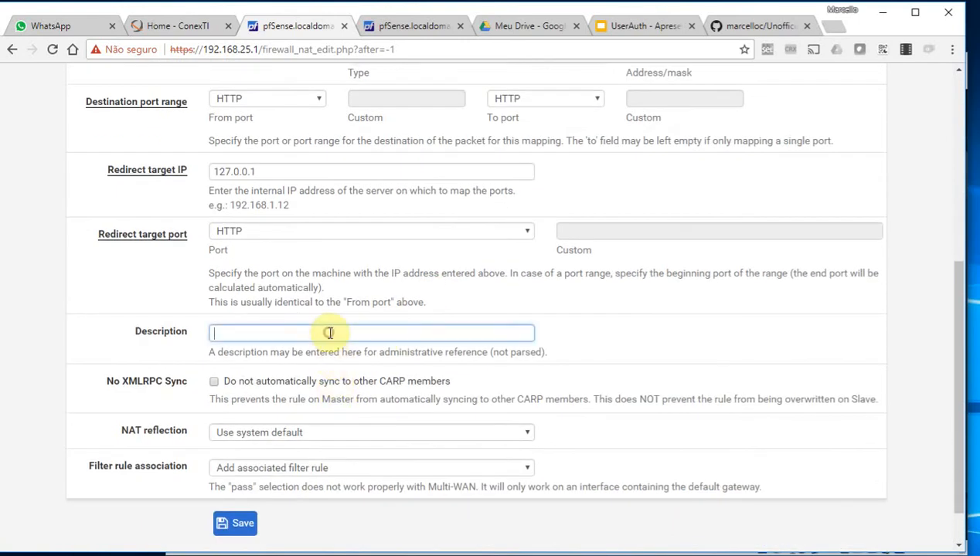
{"action": "type", "text": "nat para o w"}
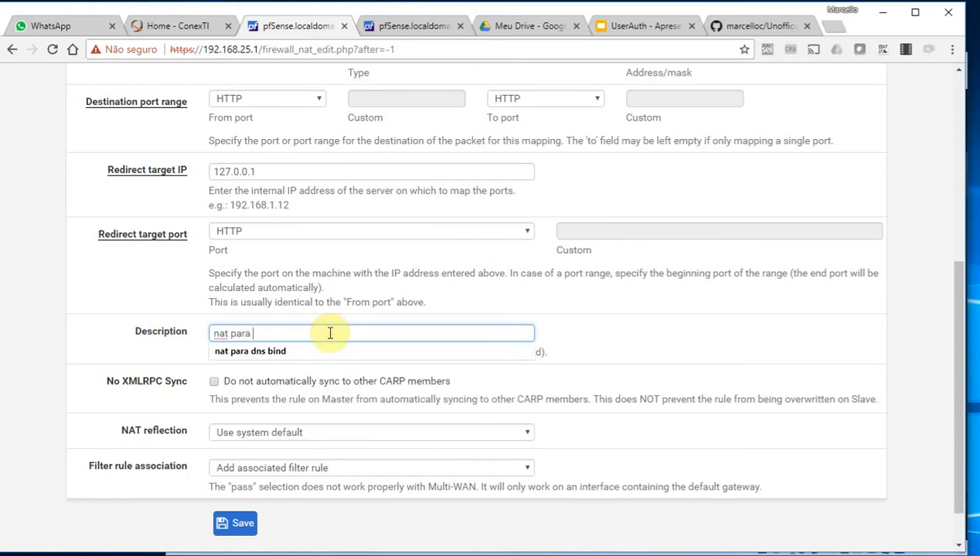
{"action": "type", "text": "pad"}
{"action": "left_click", "coordinate": [253, 524]}
{"action": "left_click", "coordinate": [838, 197]}
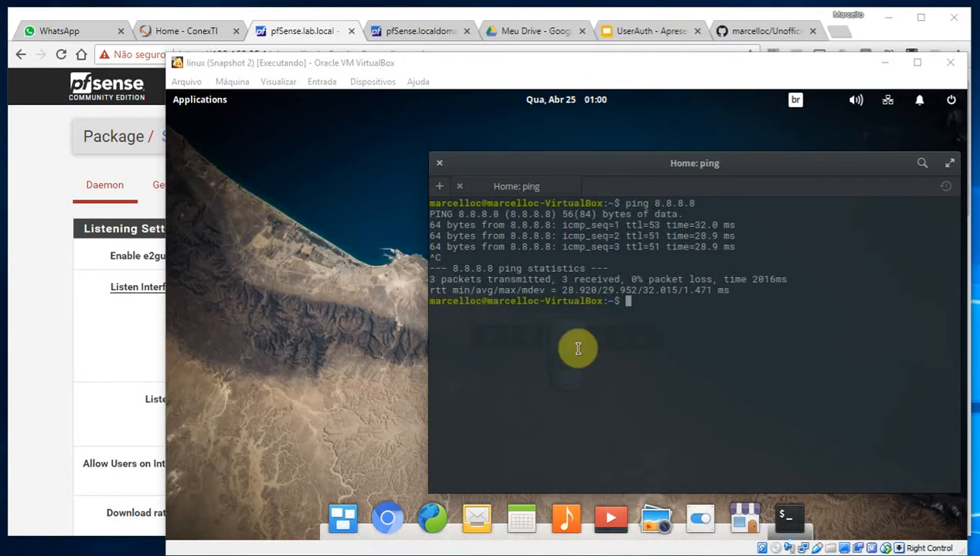
{"action": "left_click", "coordinate": [390, 514]}
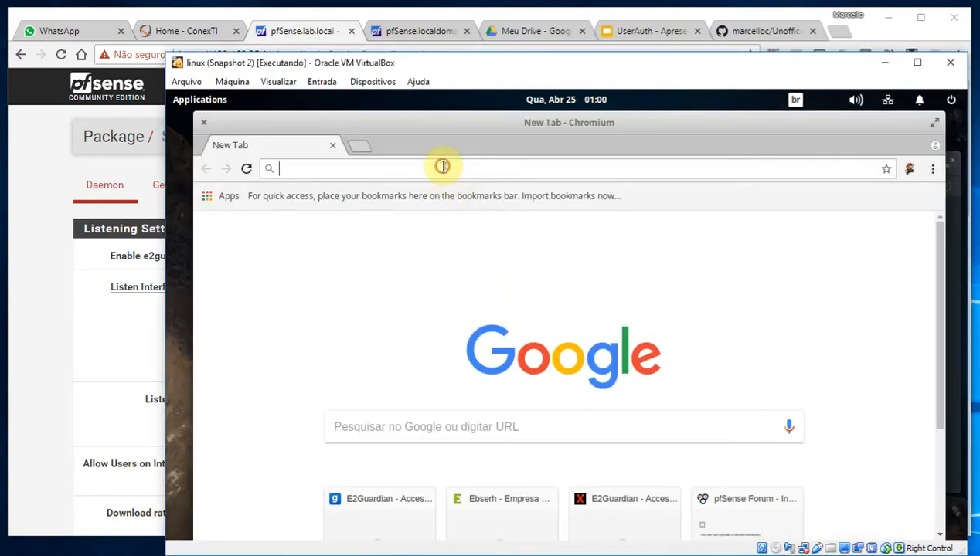
{"action": "type", "text": "http"}
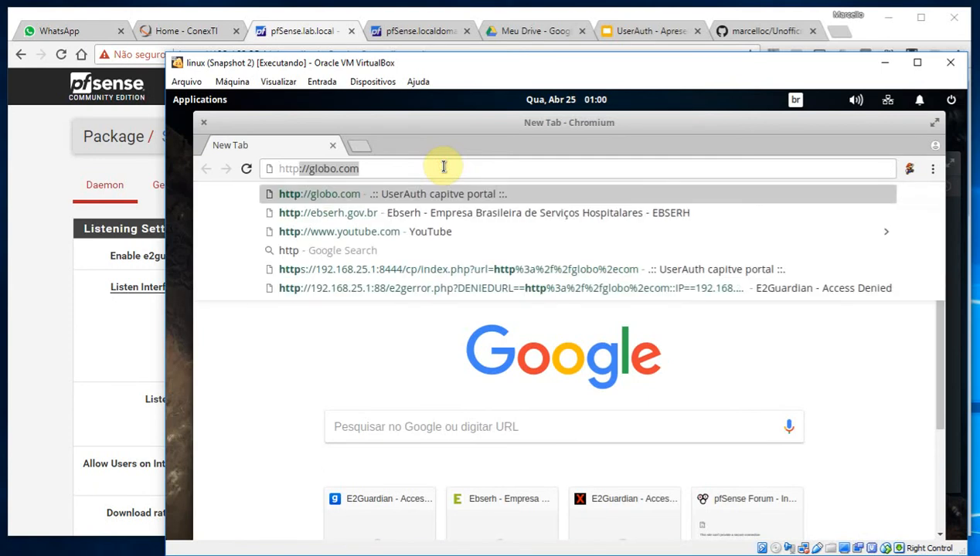
{"action": "type", "text": "://"}
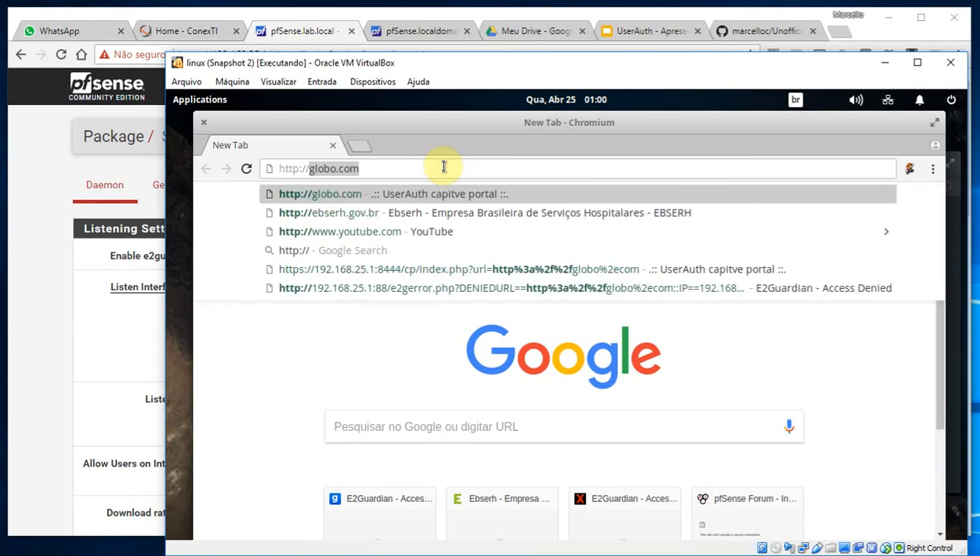
{"action": "type", "text": "192.16"}
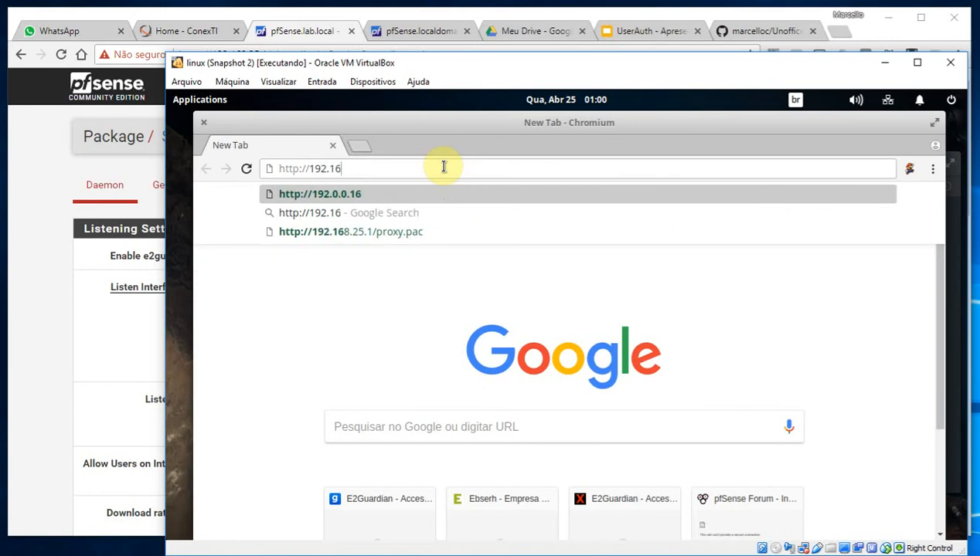
{"action": "type", "text": "8.25"}
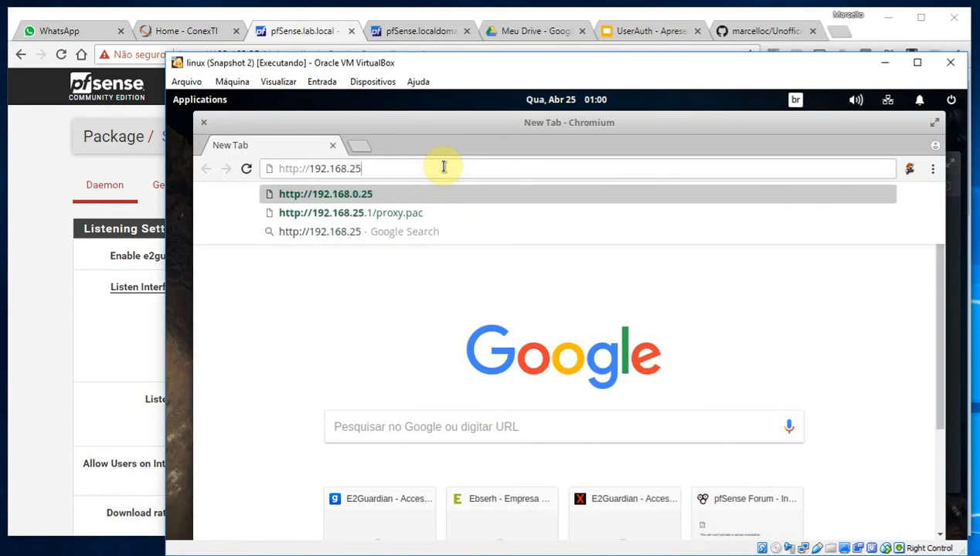
{"action": "type", "text": ".1"}
{"action": "key", "text": "Down"}
{"action": "type", "text": "?"}
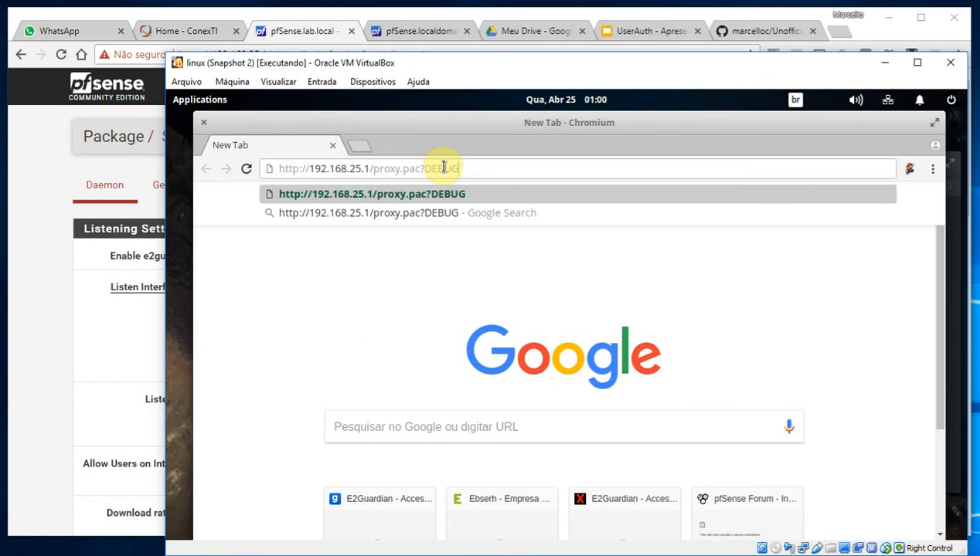
{"action": "key", "text": "Return"}
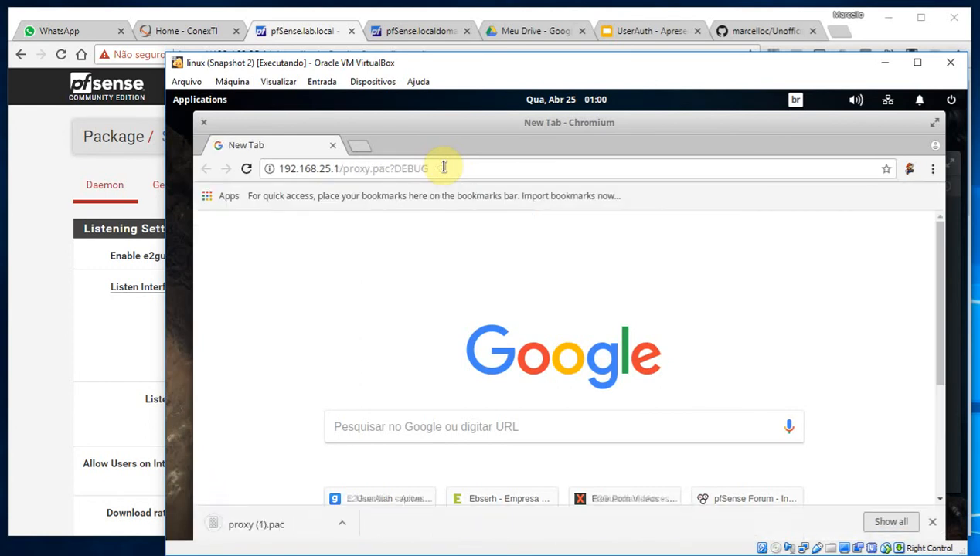
Open the downloaded proxy.pac and highlight its 192.168.25.1:8080 proxy address
{"action": "left_click_drag", "start_coordinate": [391, 170], "coordinate": [462, 167]}
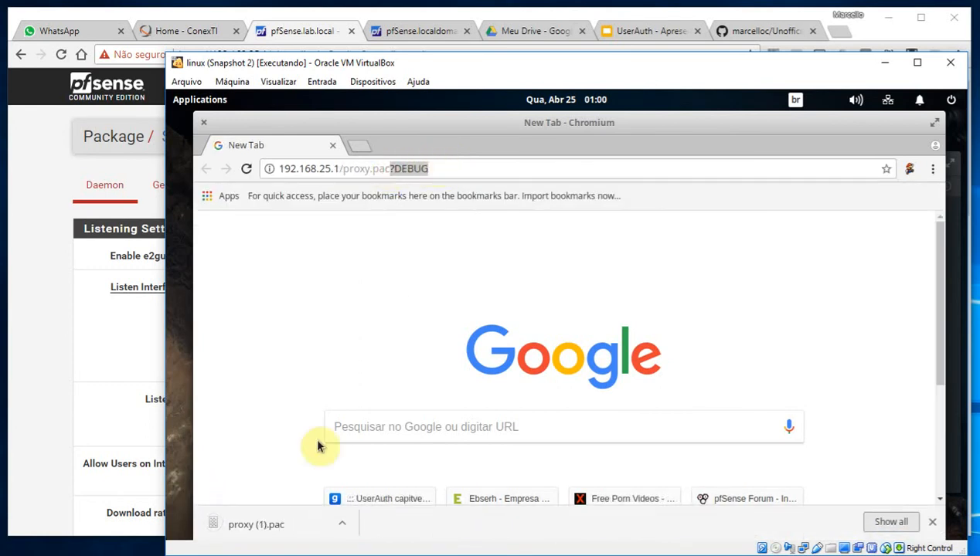
{"action": "key", "text": "BackSpace"}
{"action": "left_click", "coordinate": [267, 526]}
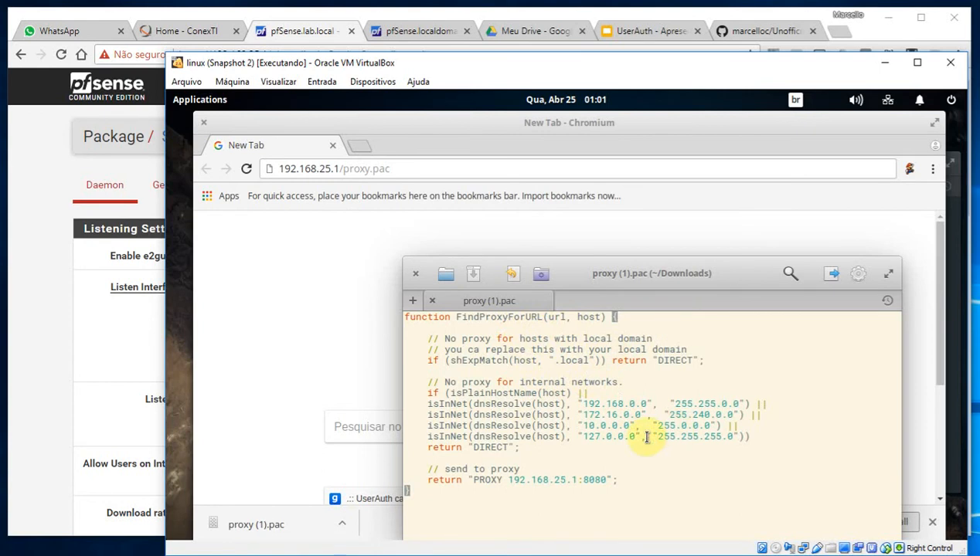
{"action": "left_click_drag", "start_coordinate": [604, 480], "coordinate": [507, 480]}
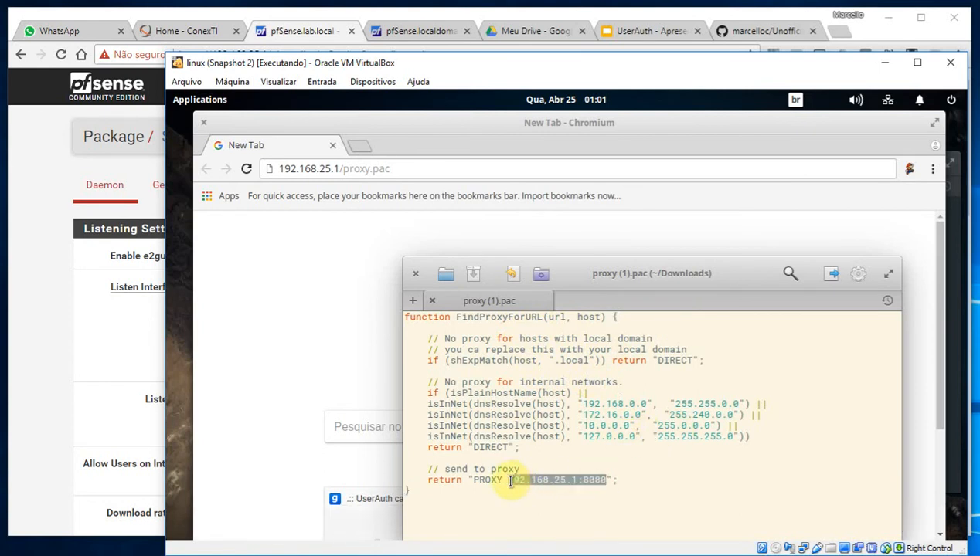
Close proxy.pac and search Chromium's settings for 'proxy'
{"action": "left_click", "coordinate": [415, 275]}
{"action": "left_click", "coordinate": [932, 169]}
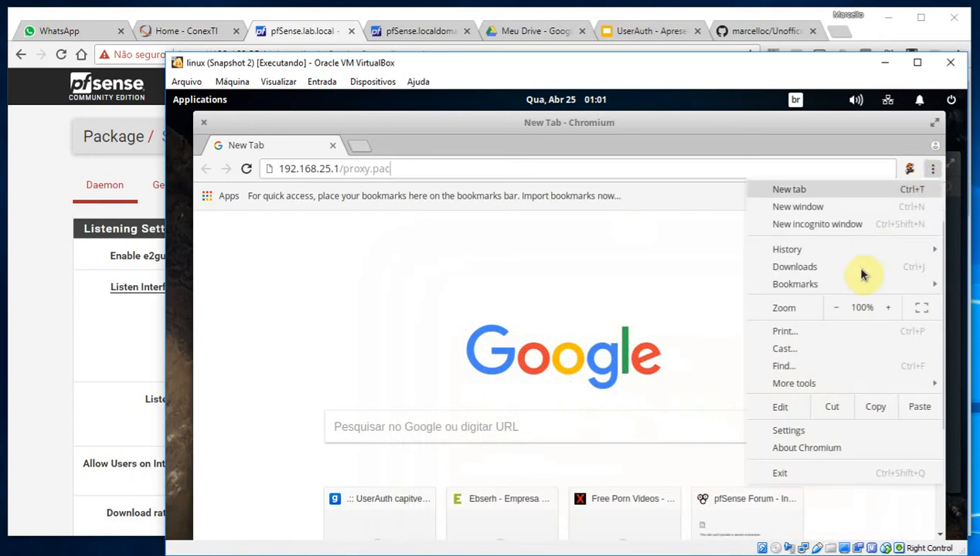
{"action": "left_click", "coordinate": [815, 432]}
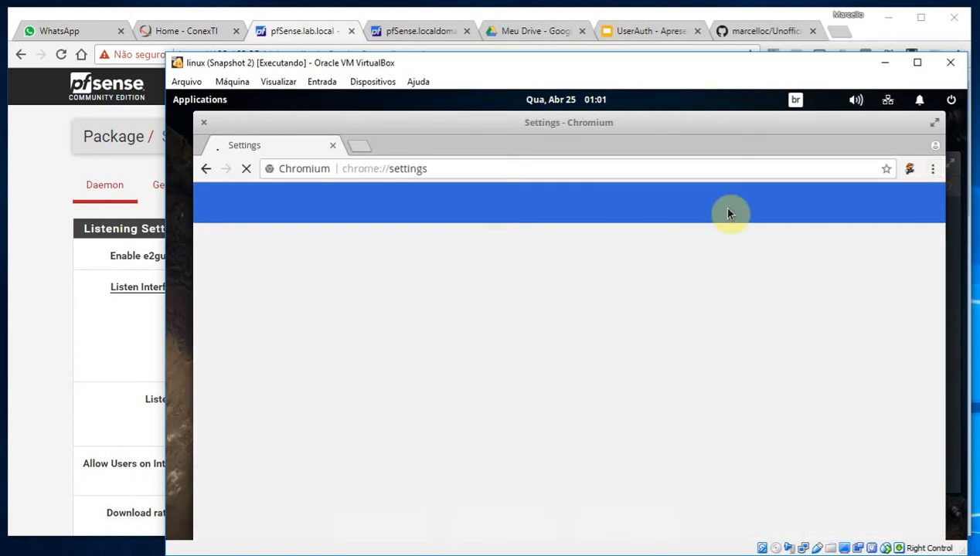
{"action": "left_click", "coordinate": [520, 202]}
{"action": "type", "text": "pro"}
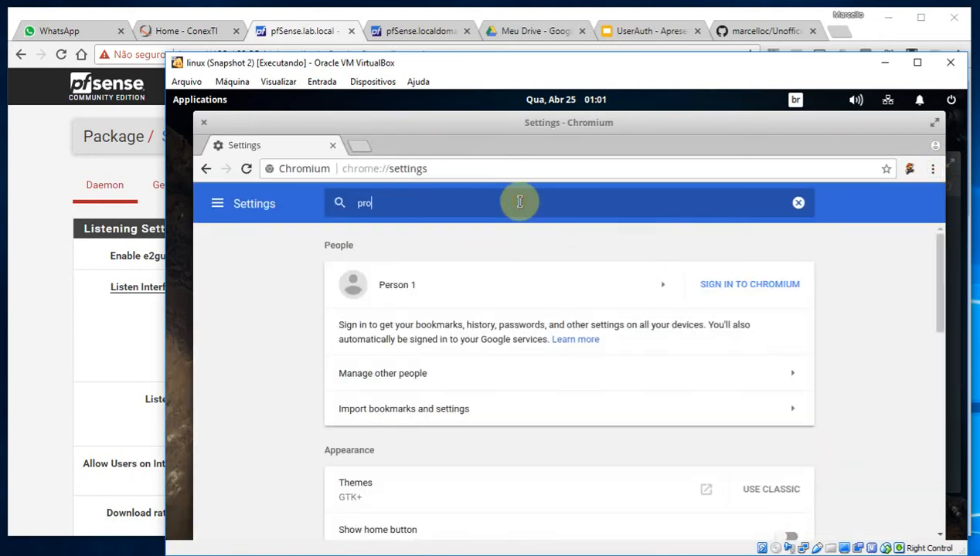
{"action": "type", "text": "xy"}
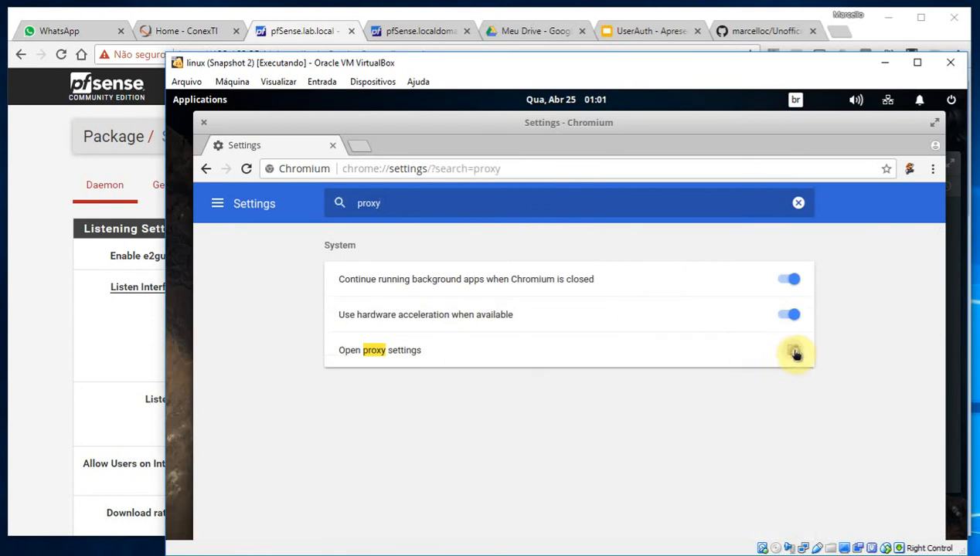
Check the guest's system proxy is Disabled and close the Network window
{"action": "left_click", "coordinate": [795, 352]}
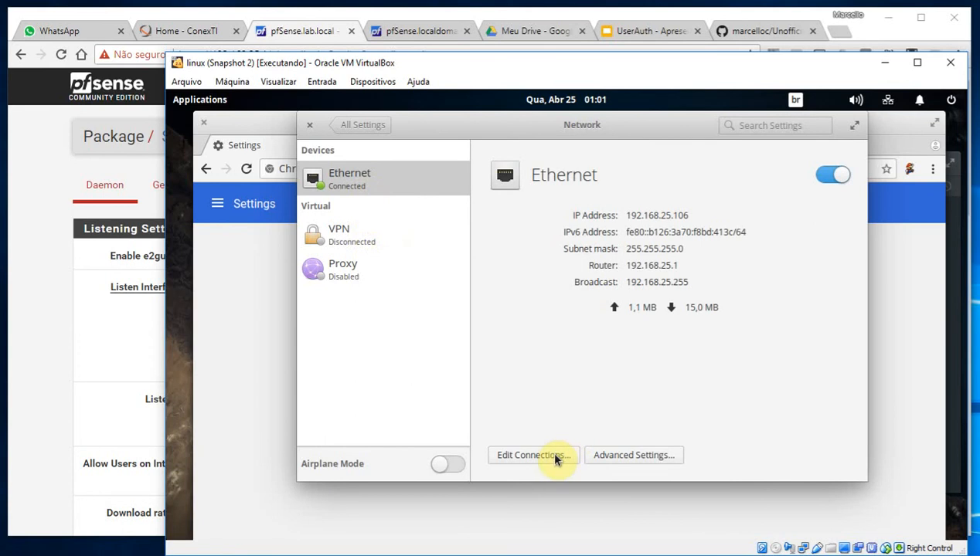
{"action": "left_click", "coordinate": [344, 271]}
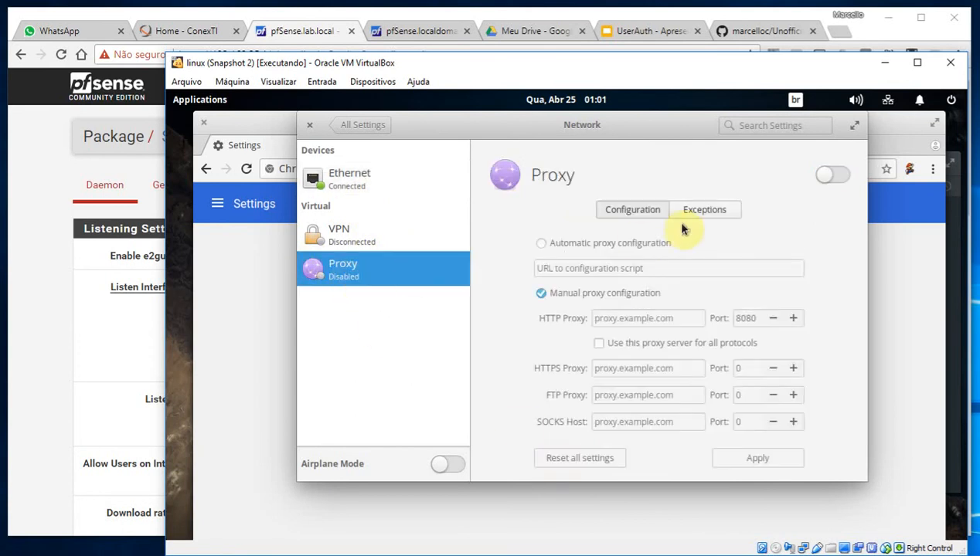
{"action": "left_click", "coordinate": [308, 126]}
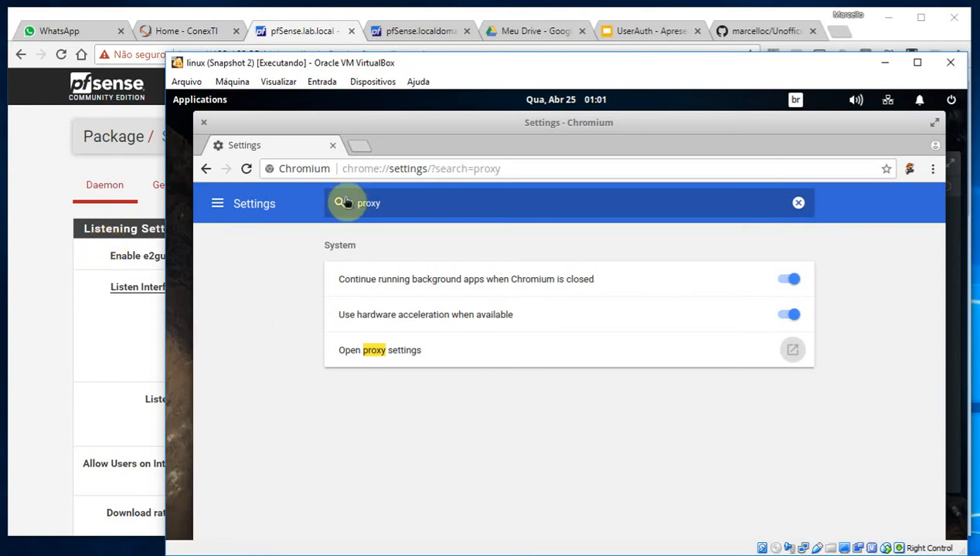
{"action": "left_click", "coordinate": [552, 168]}
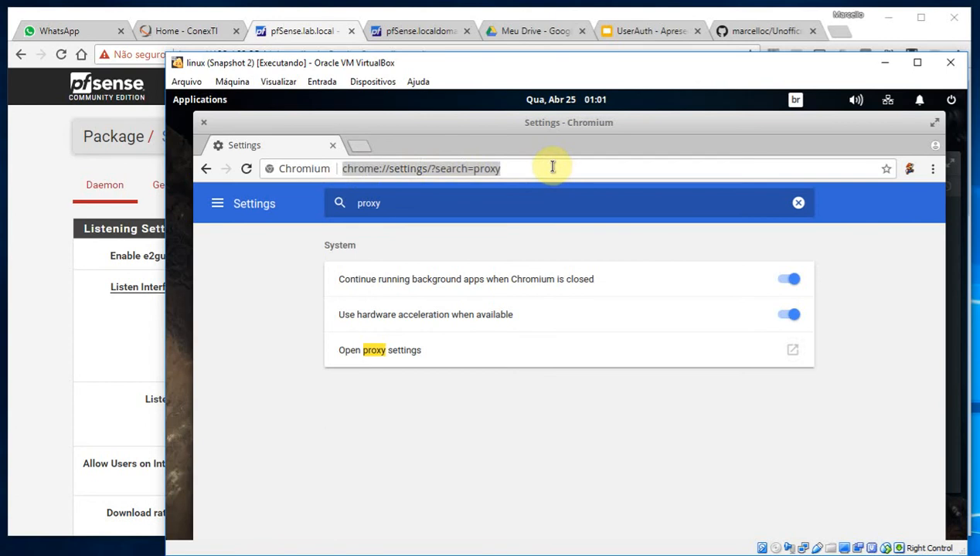
{"action": "type", "text": "www.c"}
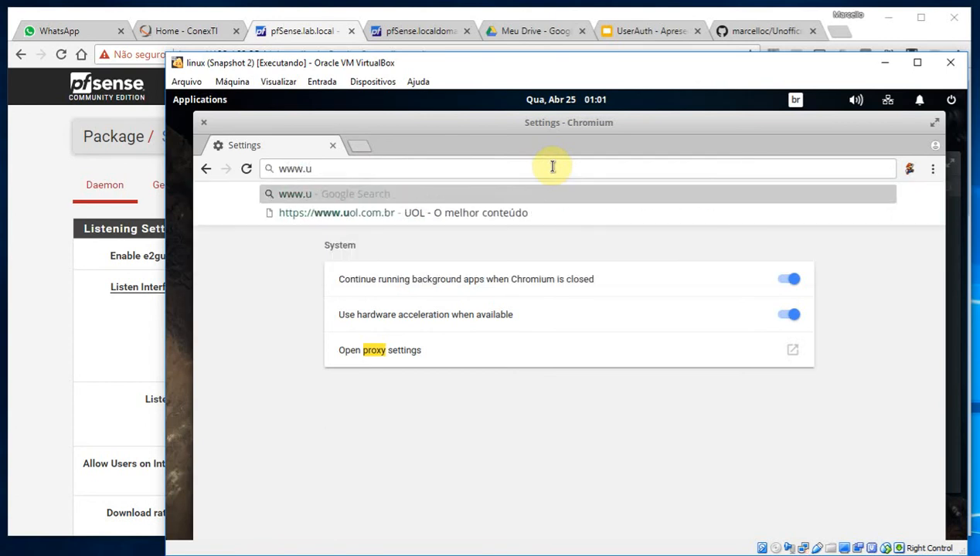
{"action": "type", "text": "nti."}
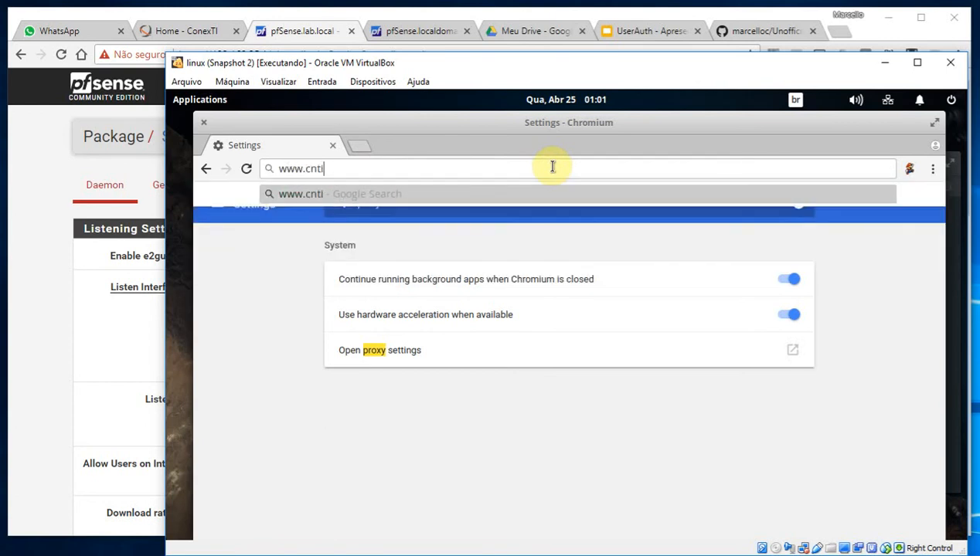
{"action": "type", "text": "com"}
{"action": "key", "text": "Return"}
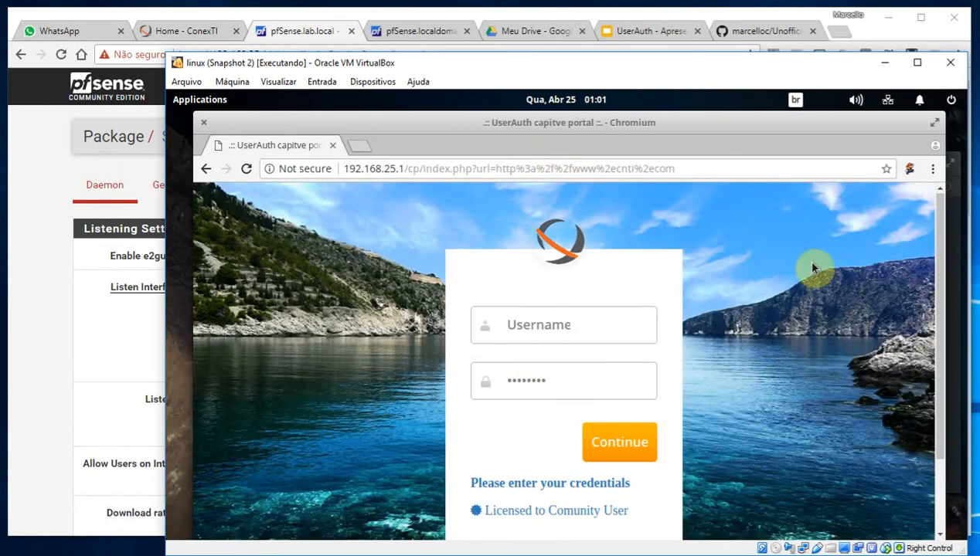
{"action": "double_click", "coordinate": [736, 123]}
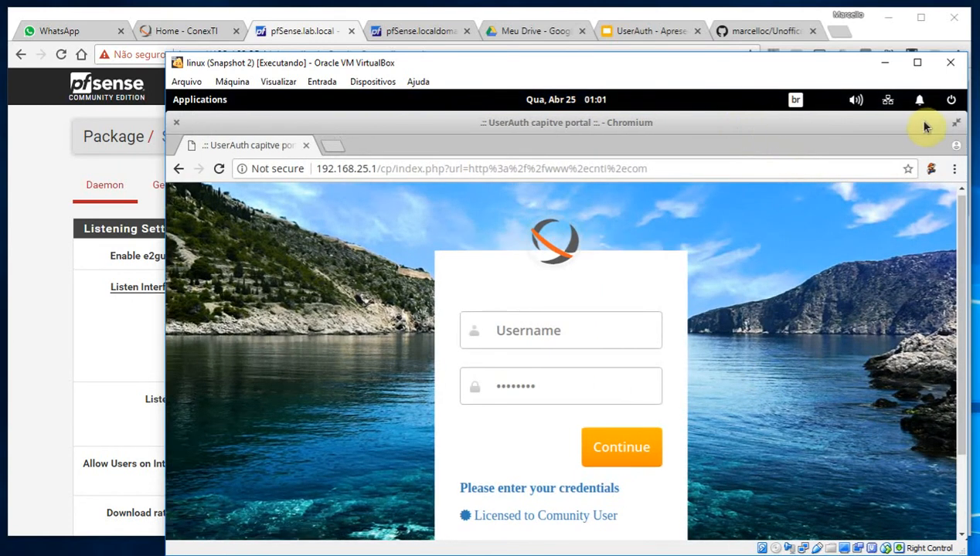
{"action": "mouse_move", "coordinate": [964, 302]}
{"action": "left_mouse_down"}
{"action": "mouse_move", "coordinate": [965, 389]}
{"action": "mouse_move", "coordinate": [964, 286]}
{"action": "left_mouse_up"}
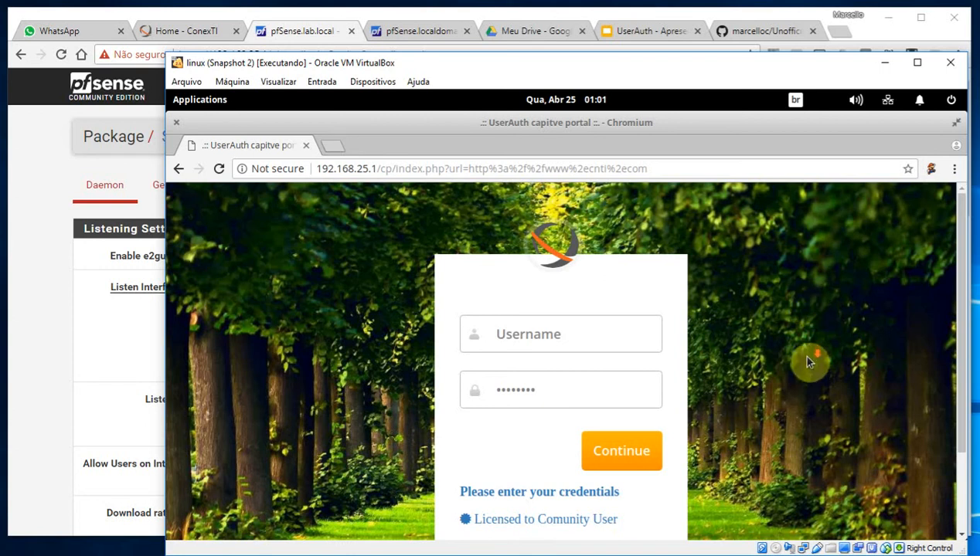
{"action": "scroll", "coordinate": [962, 323], "scroll_direction": "down", "scroll_amount": 1}
{"action": "left_click_drag", "start_coordinate": [962, 323], "coordinate": [947, 251]}
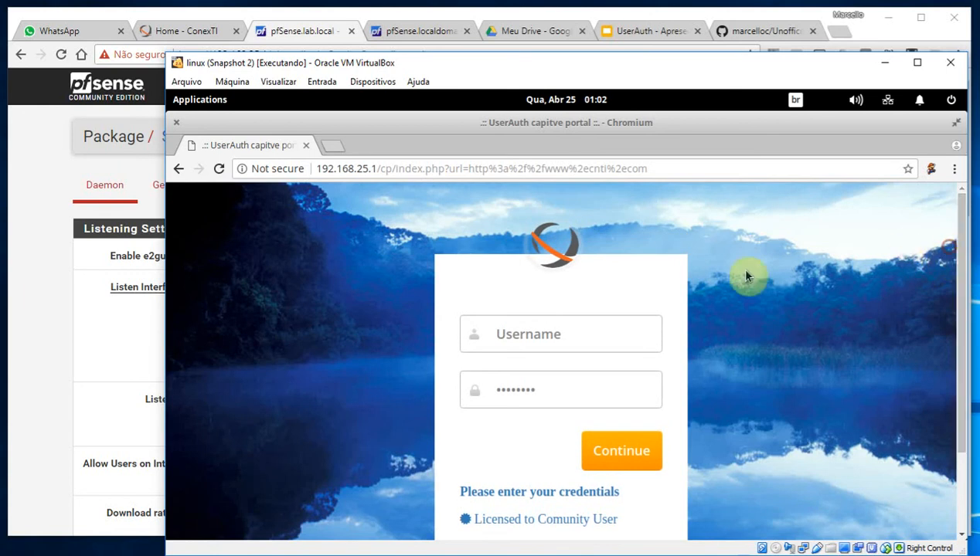
Sign in to the UserAuth captive portal as admin with its password
{"action": "left_click", "coordinate": [583, 333]}
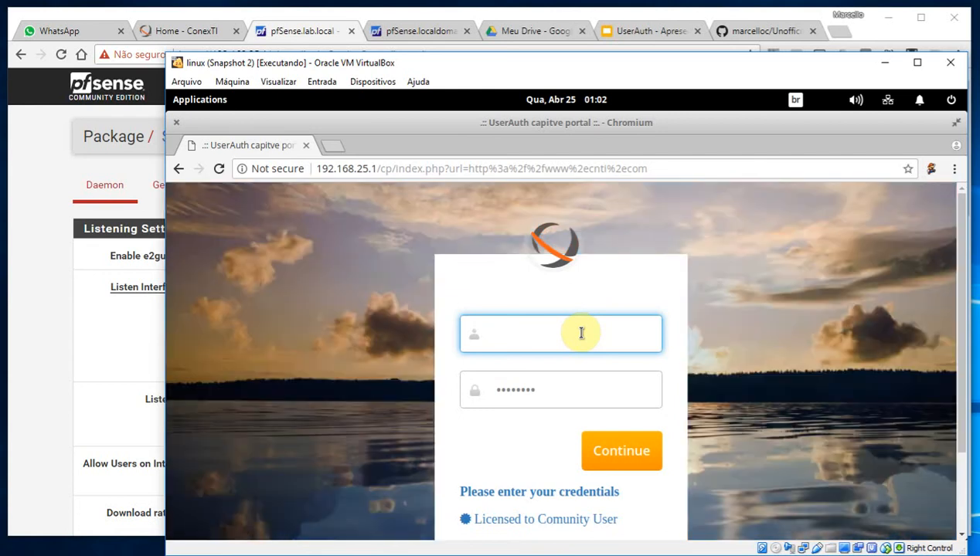
{"action": "type", "text": "admin"}
{"action": "key", "text": "Tab"}
{"action": "key", "text": "BackSpace"}
{"action": "type", "text": "pf"}
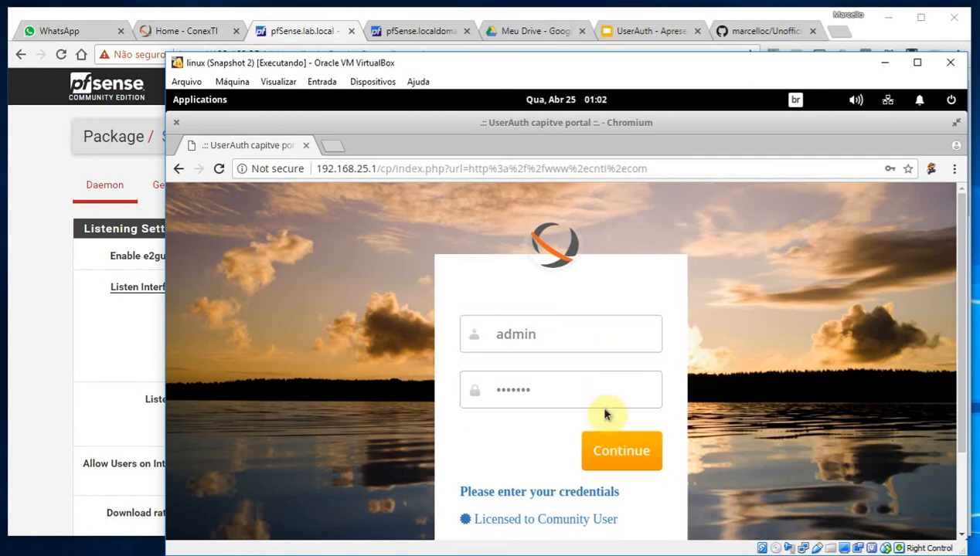
{"action": "left_click", "coordinate": [623, 450]}
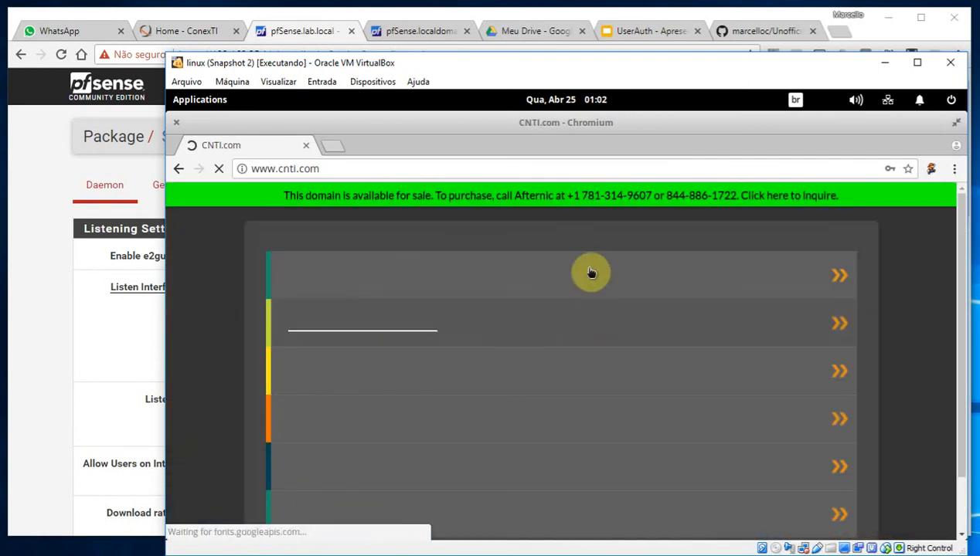
{"action": "left_click", "coordinate": [348, 166]}
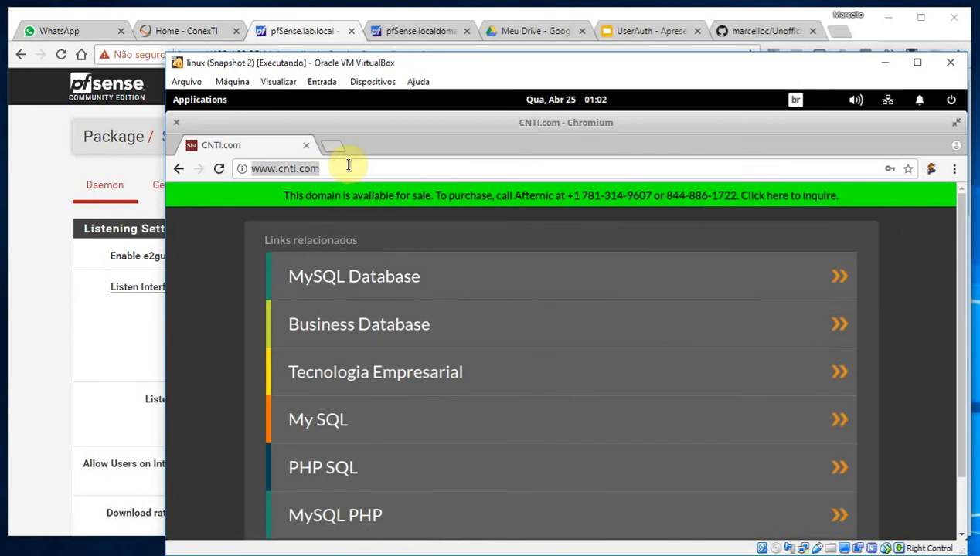
{"action": "left_click", "coordinate": [347, 165]}
{"action": "type", "text": ".br"}
{"action": "key", "text": "Return"}
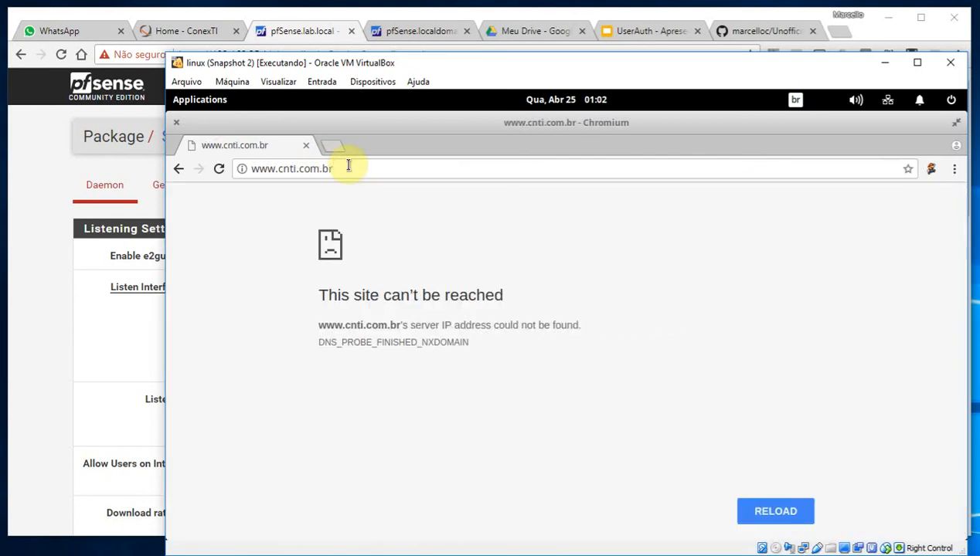
Load the ConexTI site at conexti.com.br, then return to the host's pfSense page
{"action": "left_click", "coordinate": [332, 168]}
{"action": "type", "text": "conex"}
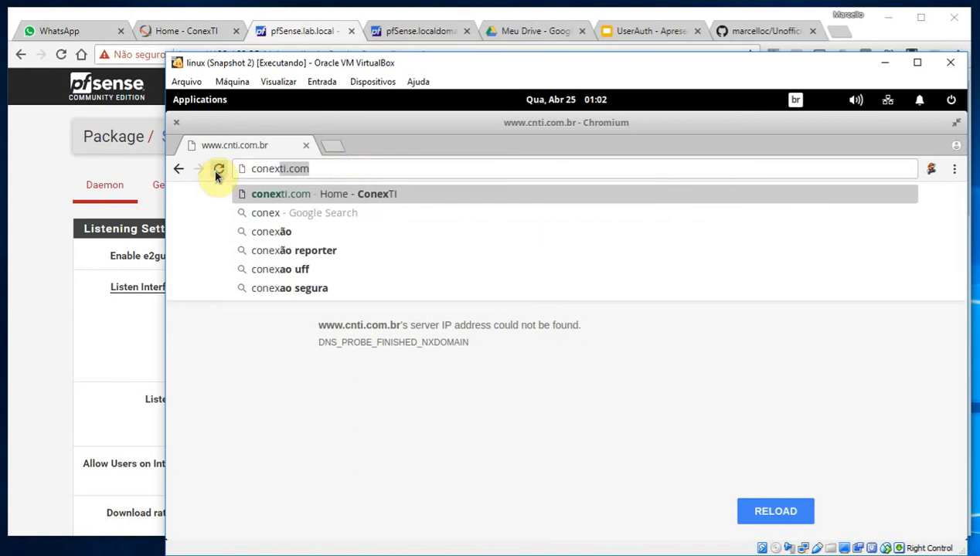
{"action": "key", "text": "Return"}
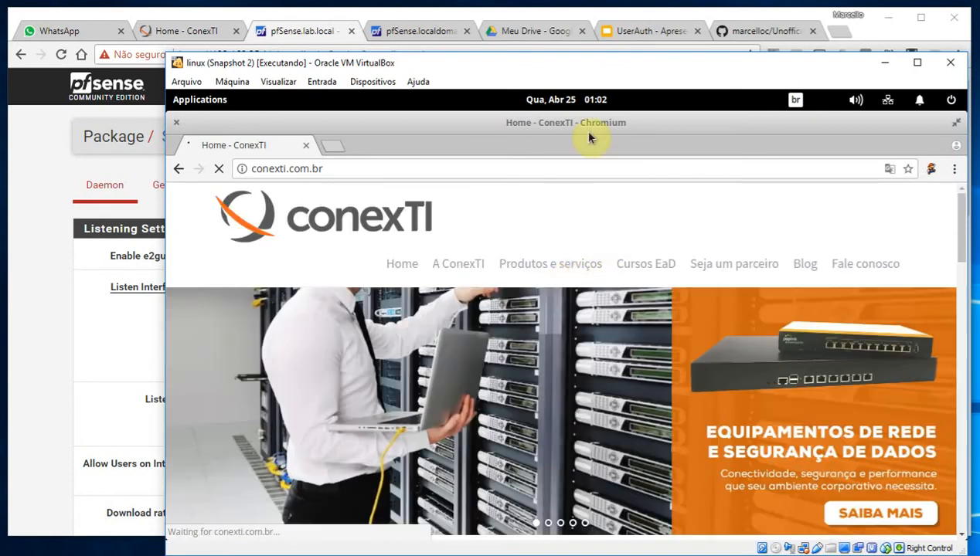
{"action": "left_click_drag", "start_coordinate": [540, 59], "coordinate": [494, 51]}
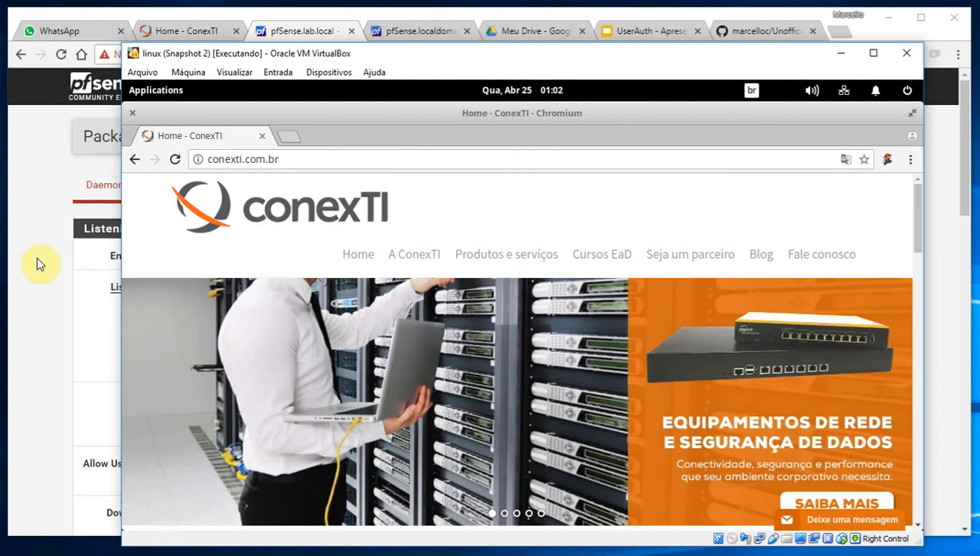
{"action": "left_click", "coordinate": [38, 263]}
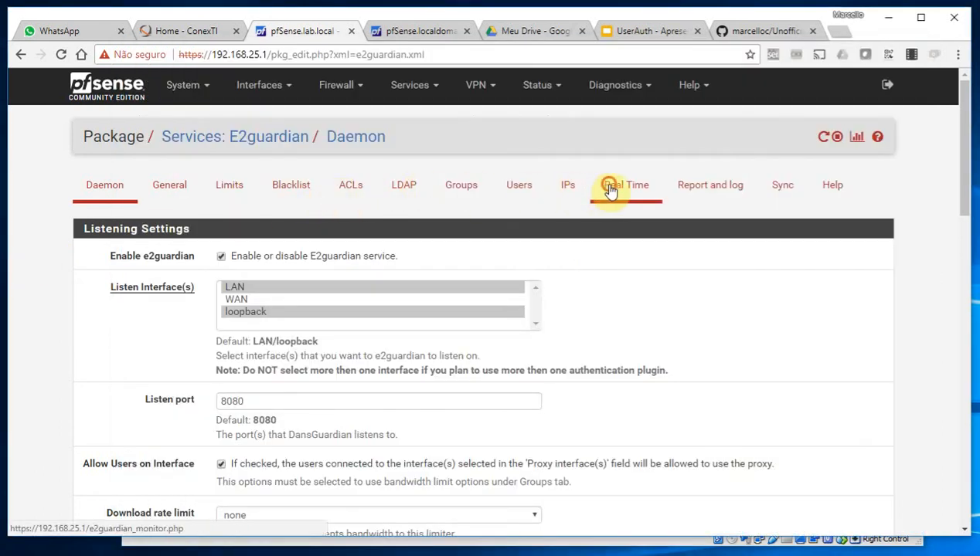
In E2guardian's Real Time access table, highlight user admin on the conexti.com.br requests
{"action": "left_click", "coordinate": [609, 187]}
{"action": "scroll", "coordinate": [612, 223], "scroll_direction": "down", "scroll_amount": 1}
{"action": "scroll", "coordinate": [624, 243], "scroll_direction": "down", "scroll_amount": 2}
{"action": "left_click_drag", "start_coordinate": [843, 326], "coordinate": [813, 324]}
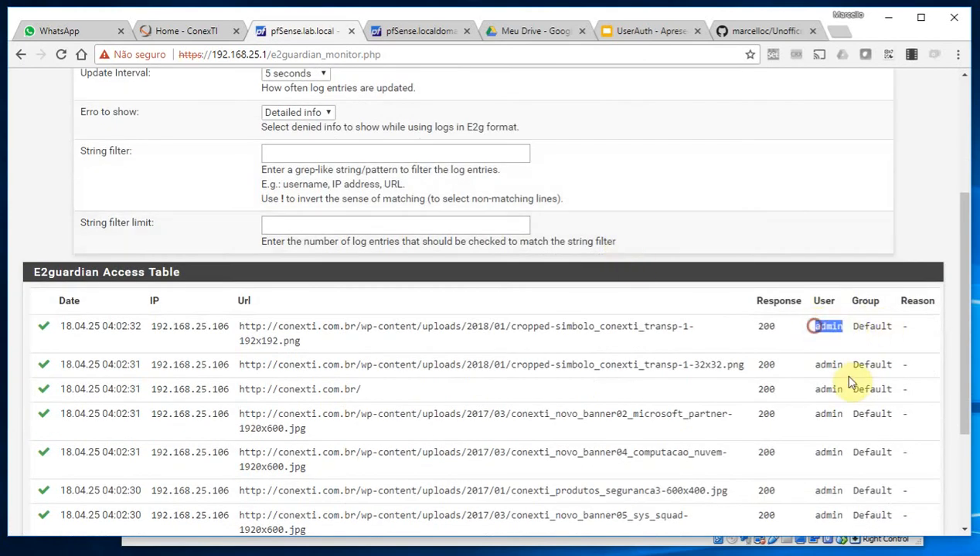
{"action": "left_click_drag", "start_coordinate": [840, 364], "coordinate": [814, 389]}
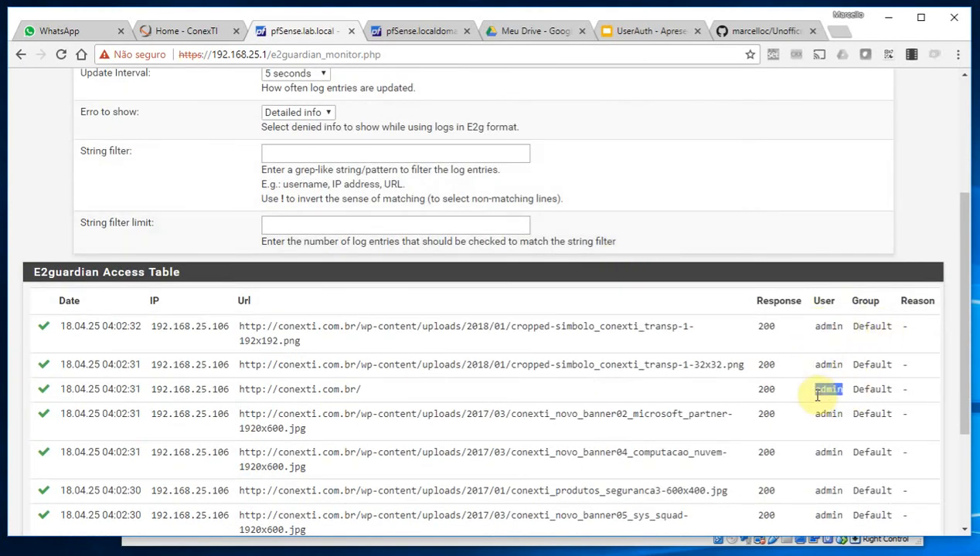
{"action": "scroll", "coordinate": [630, 285], "scroll_direction": "up", "scroll_amount": 3}
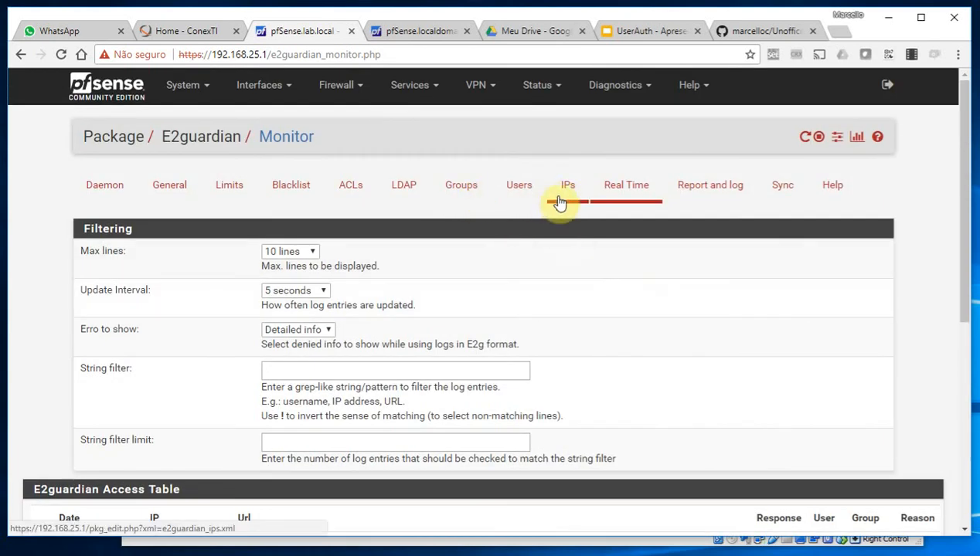
Add admin to the E2guardian suporte group's users, save, and apply the changes
{"action": "left_click", "coordinate": [479, 191]}
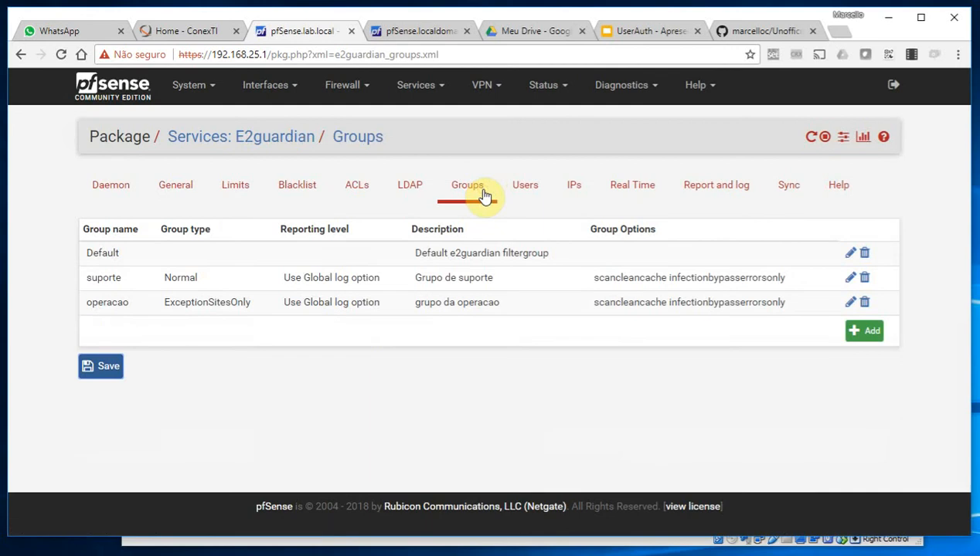
{"action": "double_click", "coordinate": [296, 283]}
{"action": "scroll", "coordinate": [371, 356], "scroll_direction": "down", "scroll_amount": 3}
{"action": "scroll", "coordinate": [372, 356], "scroll_direction": "up", "scroll_amount": 3}
{"action": "left_click", "coordinate": [523, 203]}
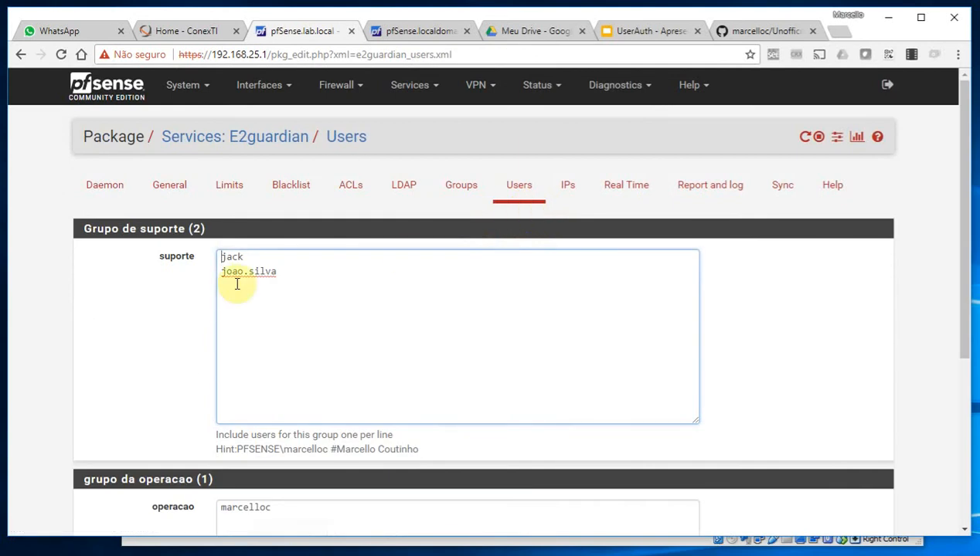
{"action": "left_click", "coordinate": [329, 275]}
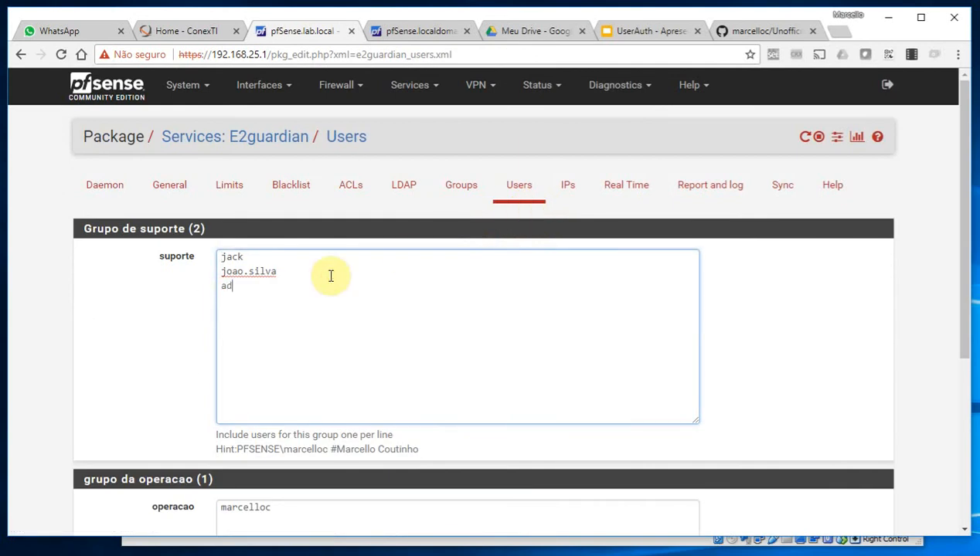
{"action": "left_click", "coordinate": [138, 317]}
{"action": "scroll", "coordinate": [143, 328], "scroll_direction": "down", "scroll_amount": 4}
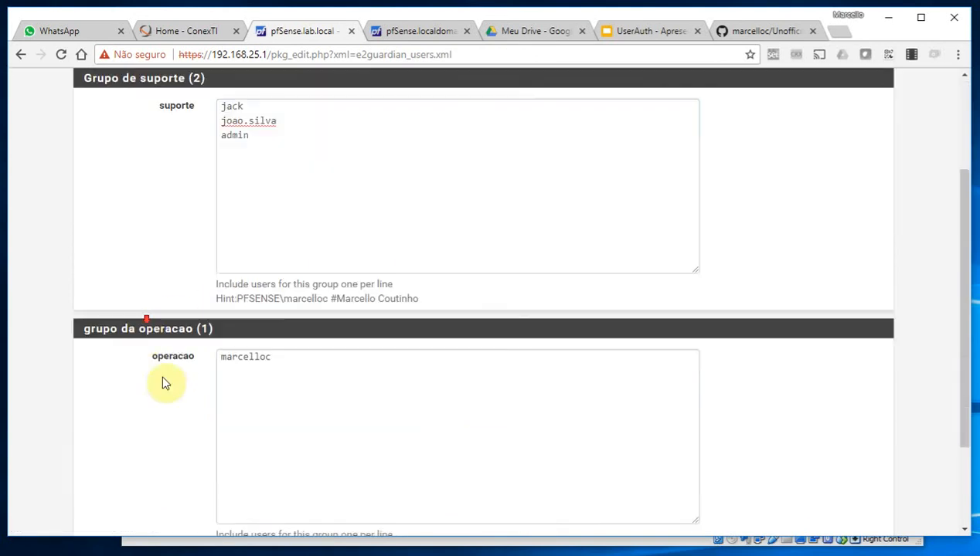
{"action": "left_click", "coordinate": [261, 450]}
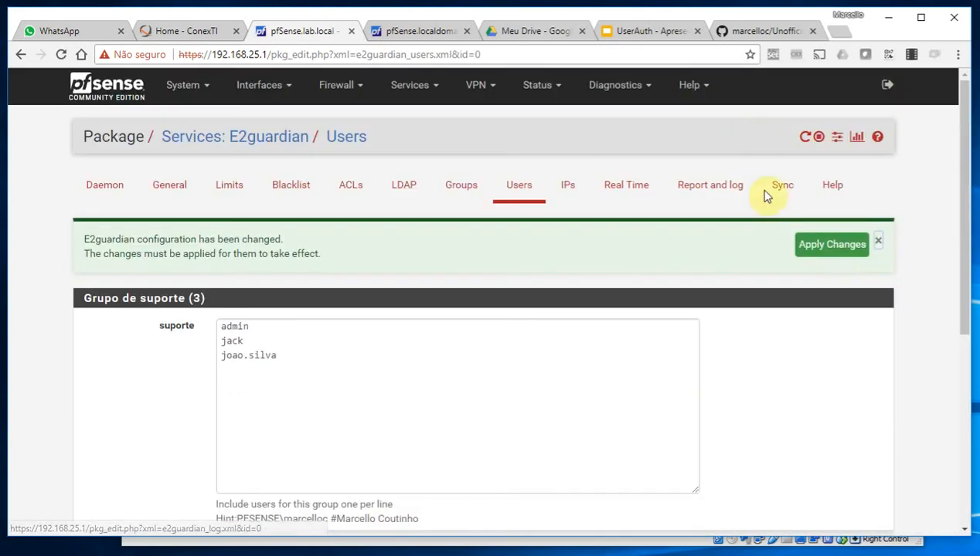
{"action": "left_click", "coordinate": [826, 245]}
Review the UserAuth Integration General settings (WMI, Forward captive portal) and save them
{"action": "left_click", "coordinate": [427, 85]}
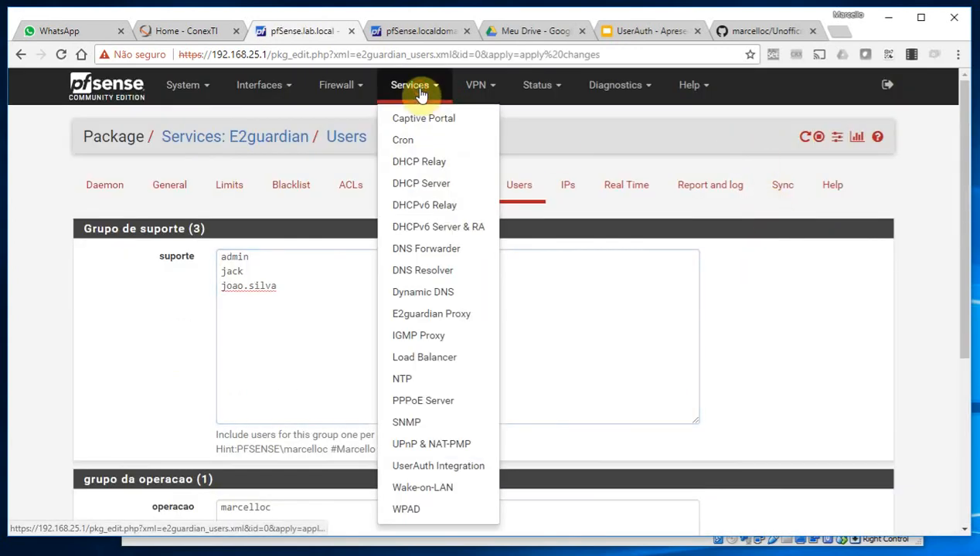
{"action": "left_click", "coordinate": [464, 466]}
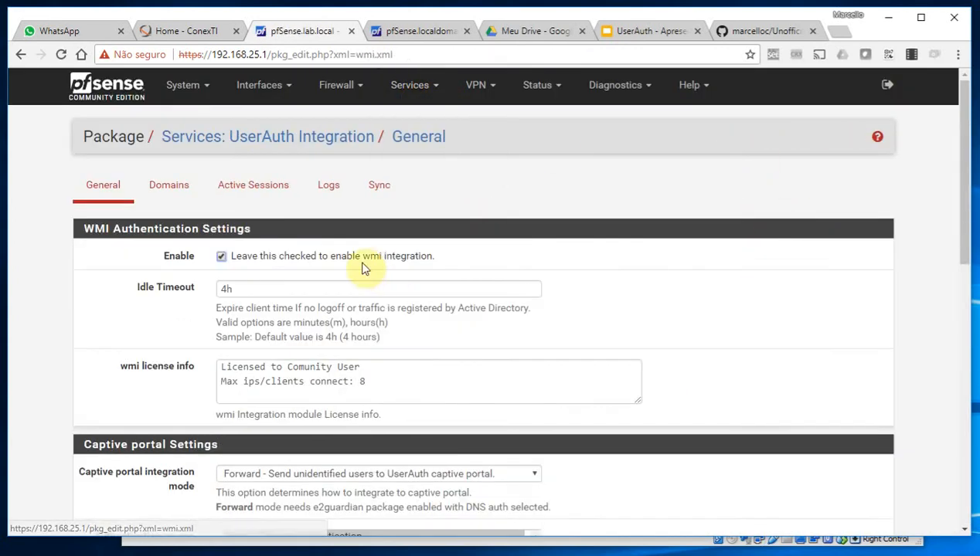
{"action": "left_click", "coordinate": [98, 187]}
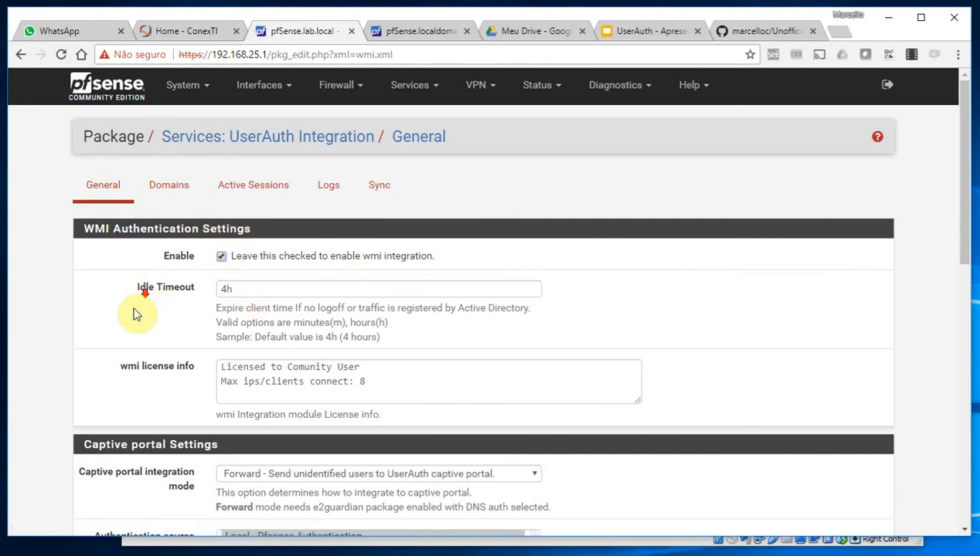
{"action": "scroll", "coordinate": [192, 367], "scroll_direction": "down", "scroll_amount": 8}
{"action": "left_click", "coordinate": [247, 459]}
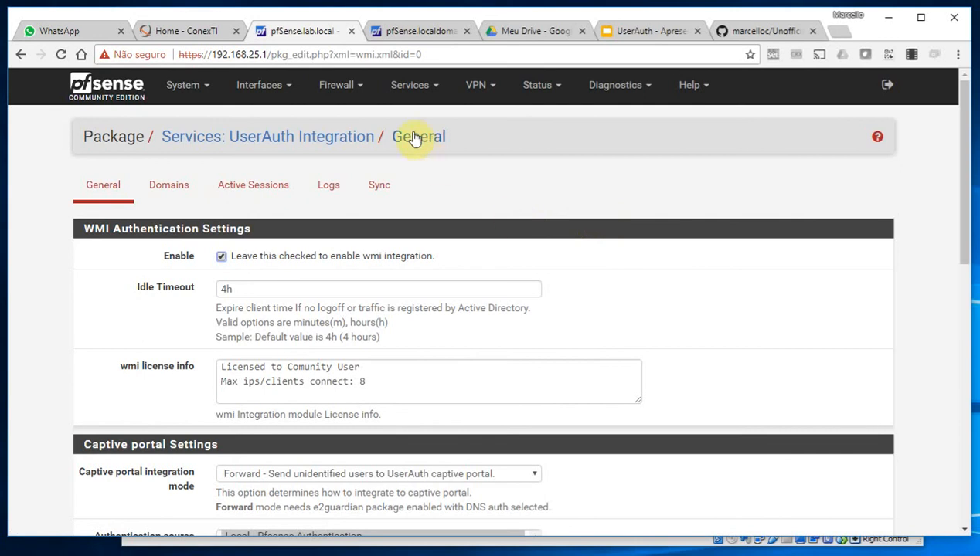
{"action": "left_click", "coordinate": [339, 85]}
Start a new LAN firewall rule with source alias 'suporte'
{"action": "left_click", "coordinate": [340, 162]}
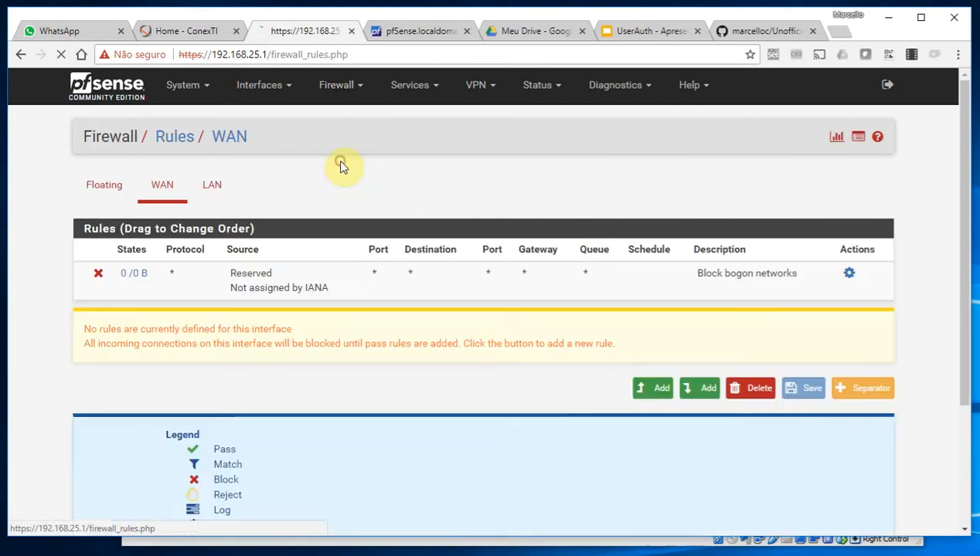
{"action": "left_click", "coordinate": [220, 186]}
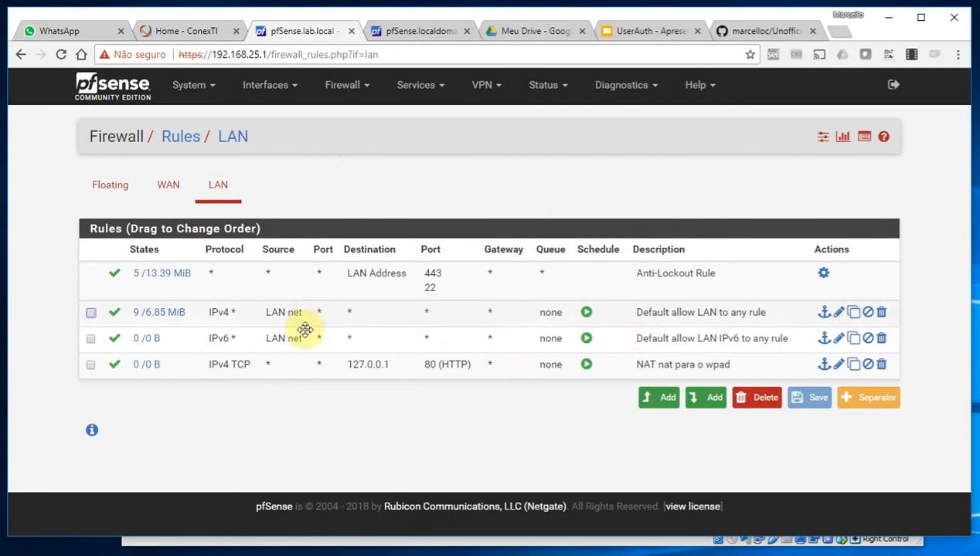
{"action": "left_click", "coordinate": [658, 397]}
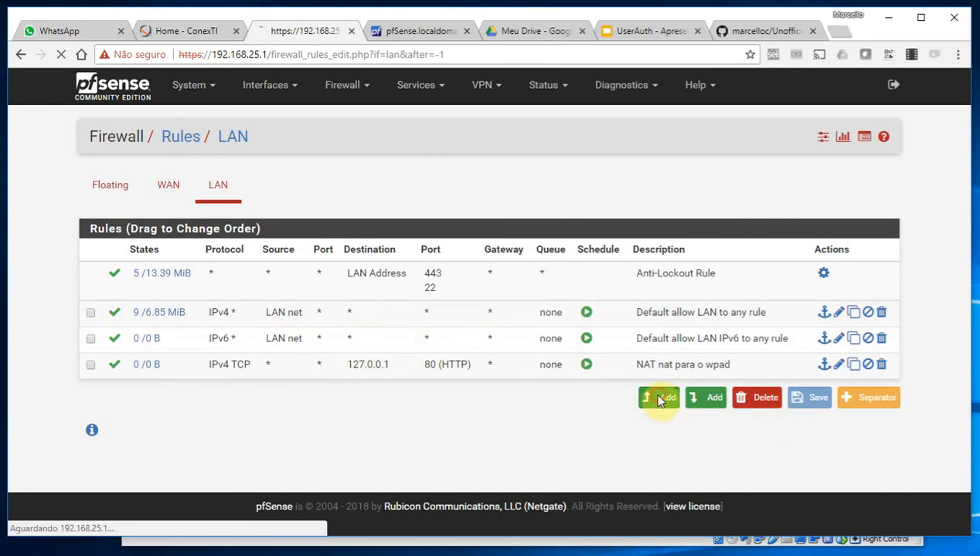
{"action": "scroll", "coordinate": [324, 324], "scroll_direction": "down", "scroll_amount": 2}
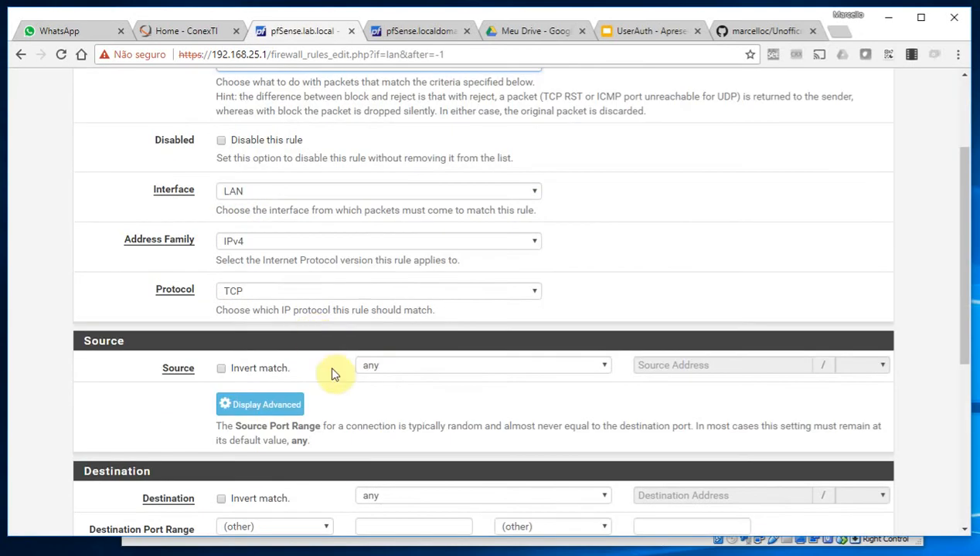
{"action": "left_click", "coordinate": [570, 373]}
{"action": "left_click", "coordinate": [477, 394]}
{"action": "left_click", "coordinate": [647, 365]}
{"action": "type", "text": "supo"}
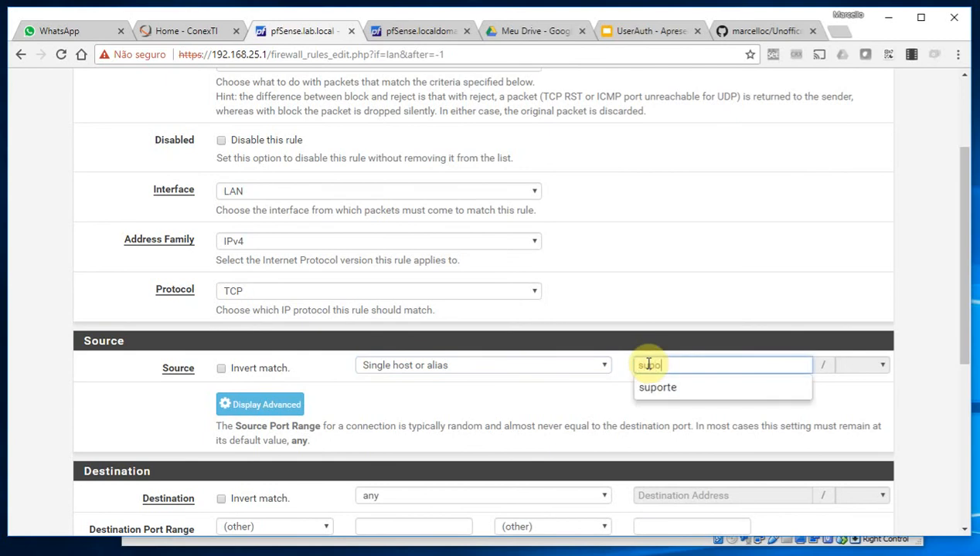
{"action": "left_click", "coordinate": [669, 391]}
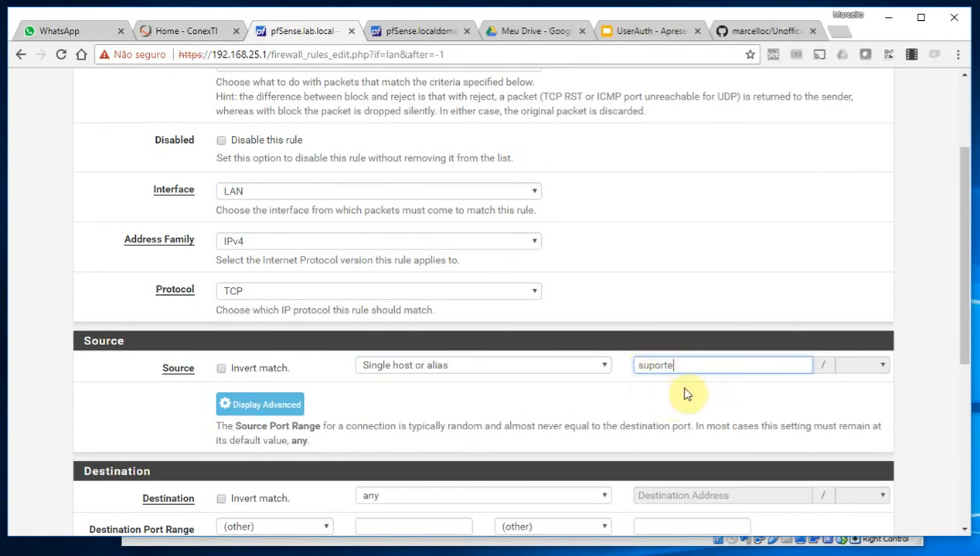
Set protocol Any and description 'acesso grupo e2guardian suporte', then save and apply
{"action": "scroll", "coordinate": [525, 404], "scroll_direction": "down", "scroll_amount": 3}
{"action": "left_click", "coordinate": [244, 145]}
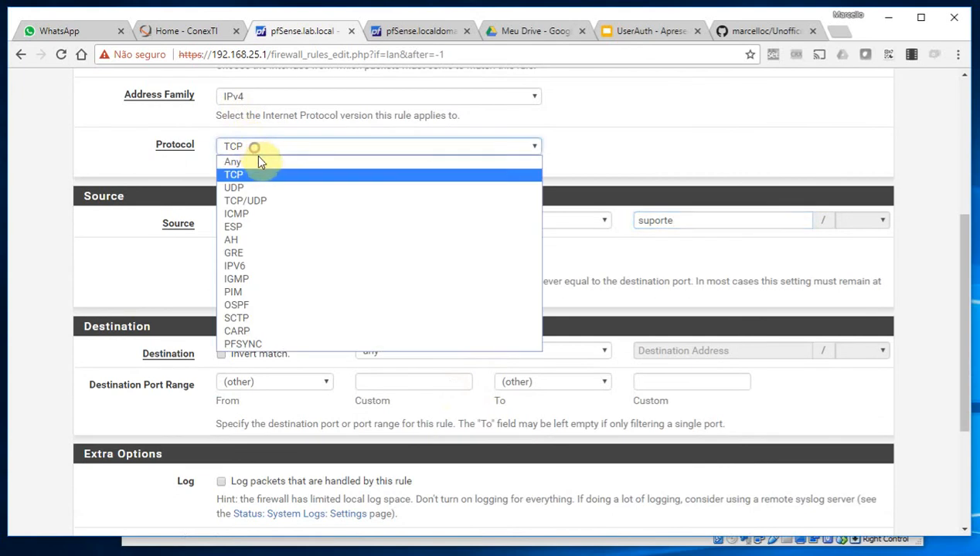
{"action": "left_click", "coordinate": [258, 159]}
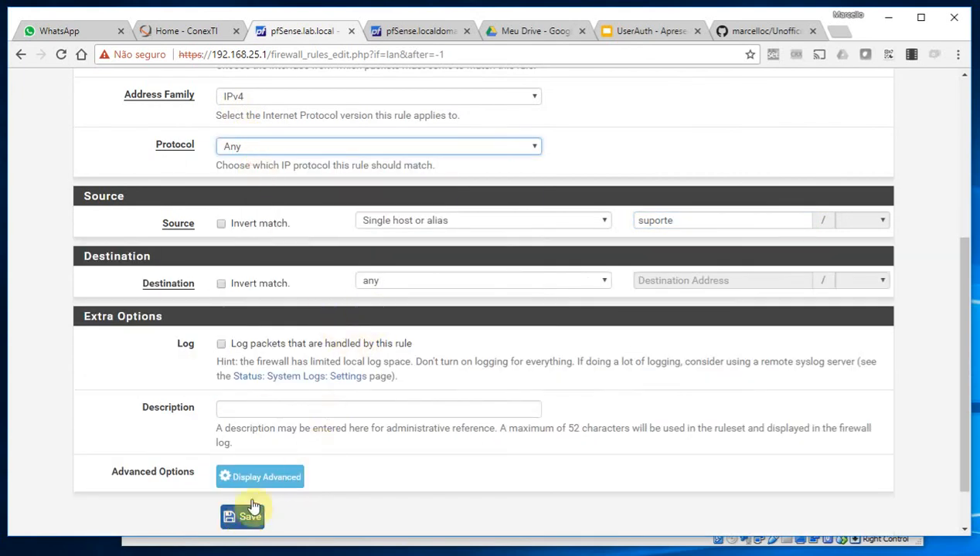
{"action": "left_click", "coordinate": [264, 408]}
{"action": "type", "text": "acesso"}
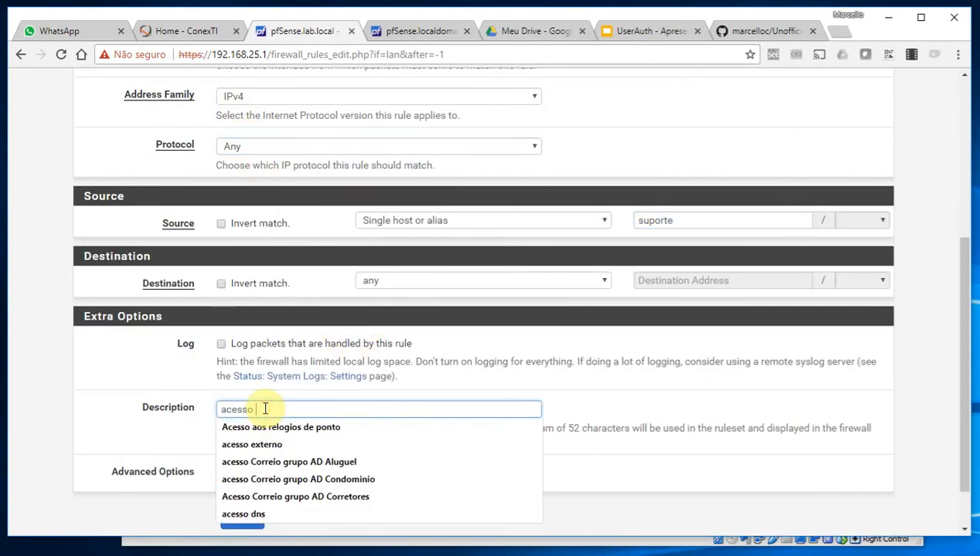
{"action": "type", "text": " grupo e2guardian suporte"}
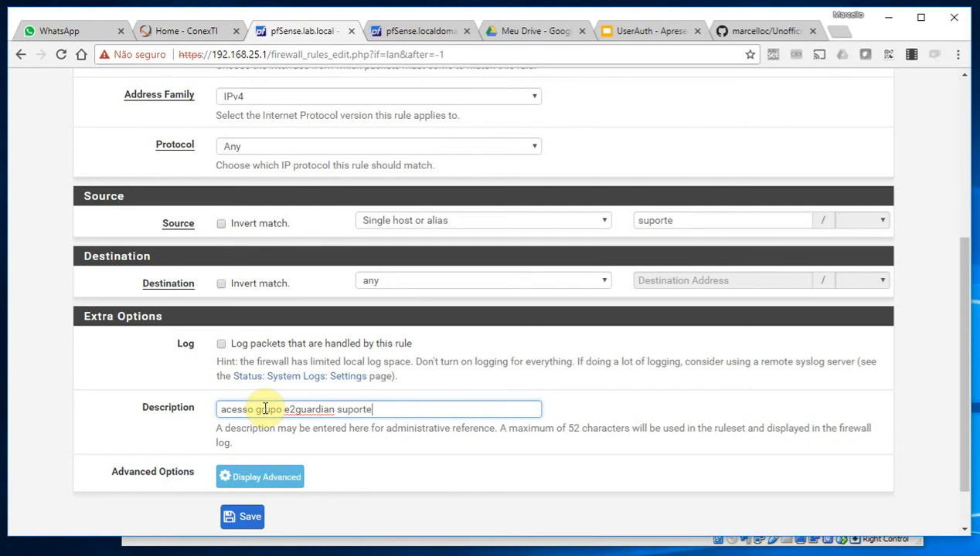
{"action": "left_click", "coordinate": [255, 516]}
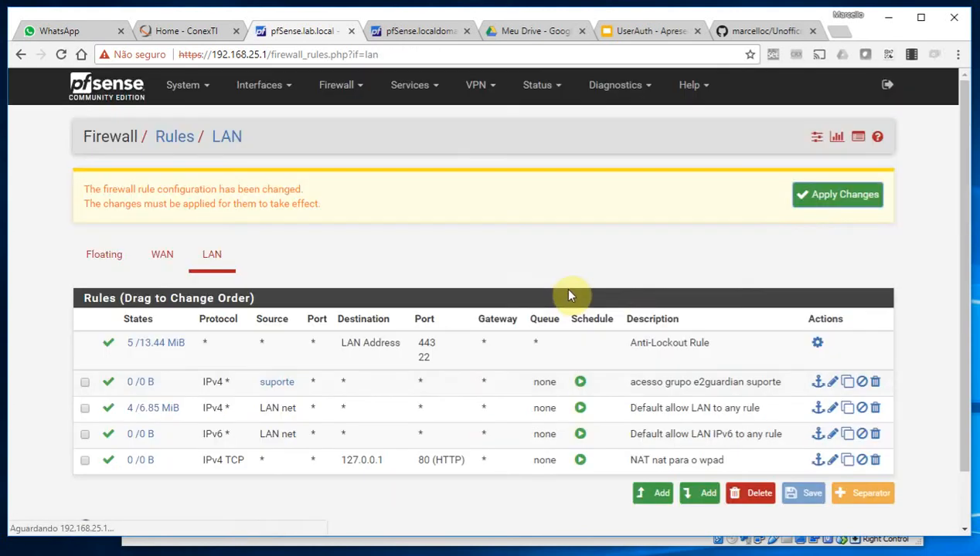
{"action": "left_click", "coordinate": [843, 199]}
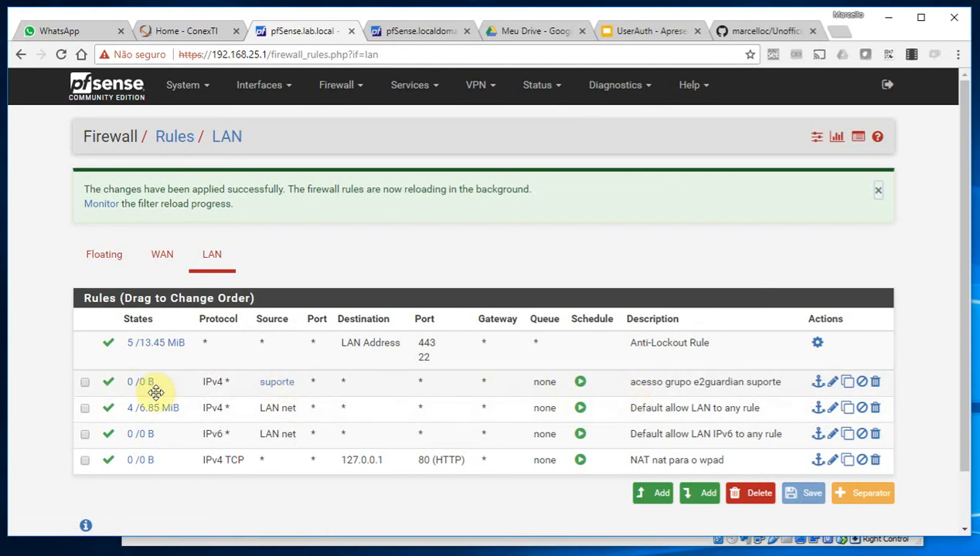
{"action": "mouse_move", "coordinate": [278, 392]}
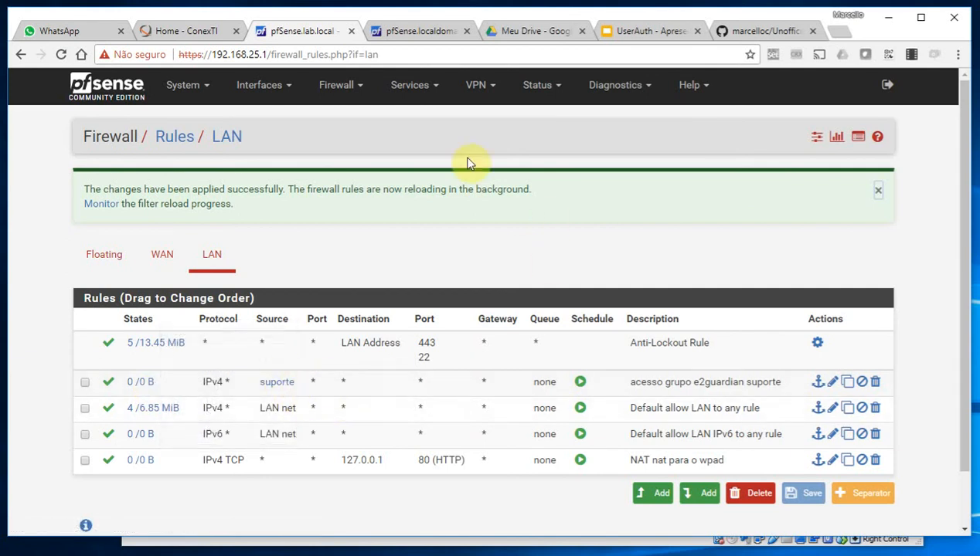
Re-save the UserAuth Integration General settings, keeping WMI enabled, 4h idle timeout and Forward mode
{"action": "left_click", "coordinate": [409, 98]}
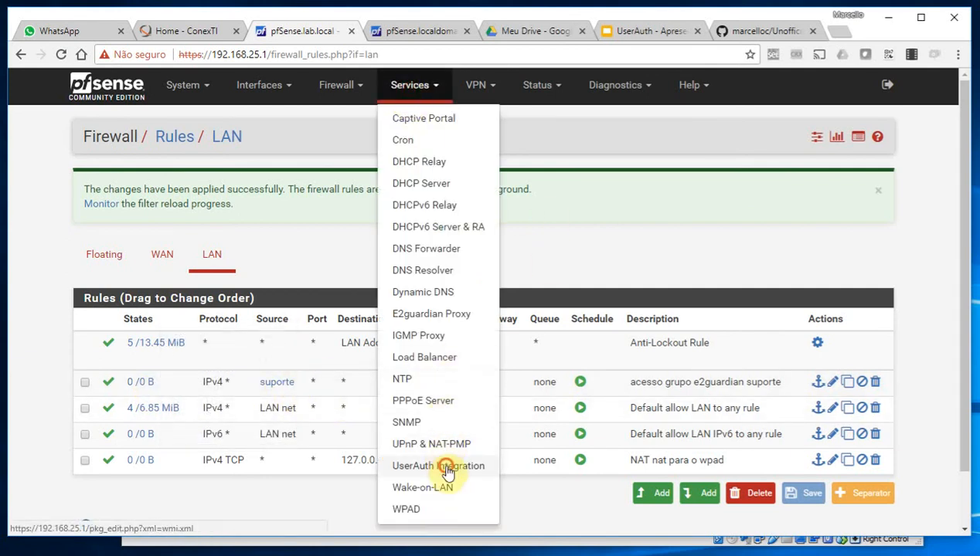
{"action": "left_click", "coordinate": [447, 464]}
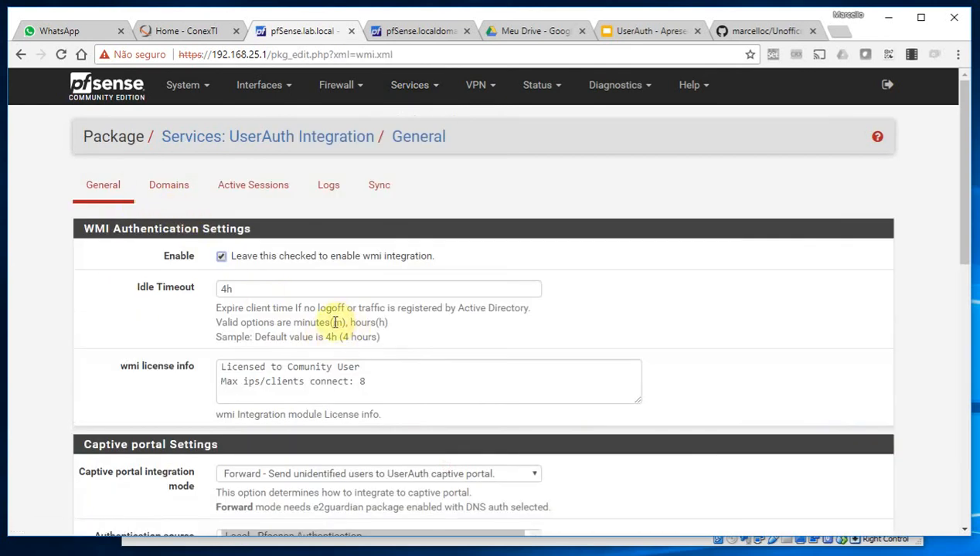
{"action": "scroll", "coordinate": [204, 414], "scroll_direction": "down", "scroll_amount": 3}
{"action": "scroll", "coordinate": [299, 415], "scroll_direction": "up", "scroll_amount": 3}
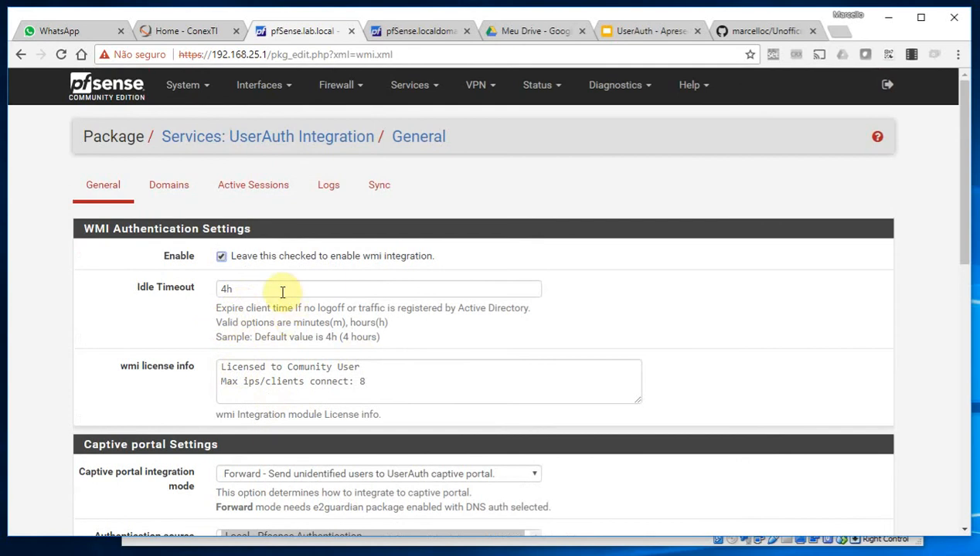
{"action": "scroll", "coordinate": [268, 339], "scroll_direction": "down", "scroll_amount": 4}
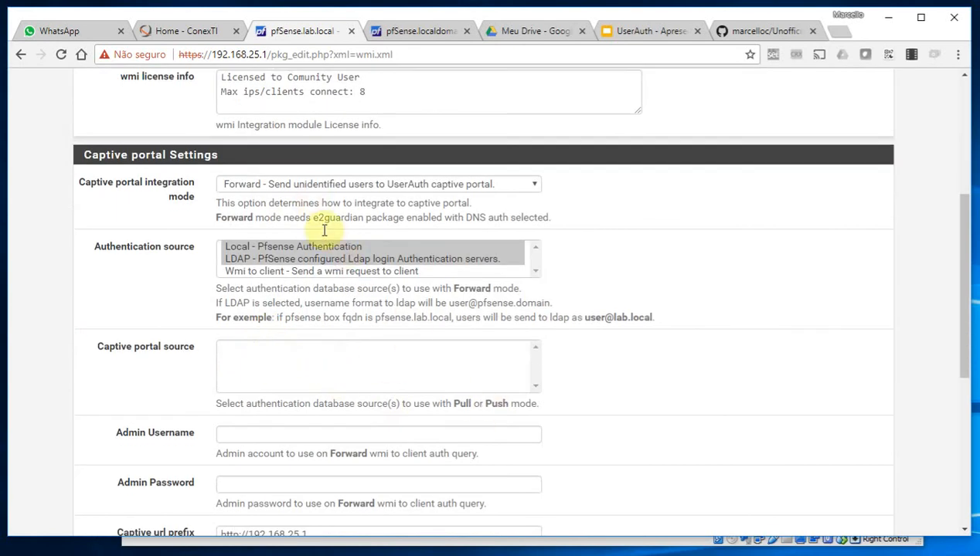
{"action": "scroll", "coordinate": [300, 285], "scroll_direction": "up", "scroll_amount": 3}
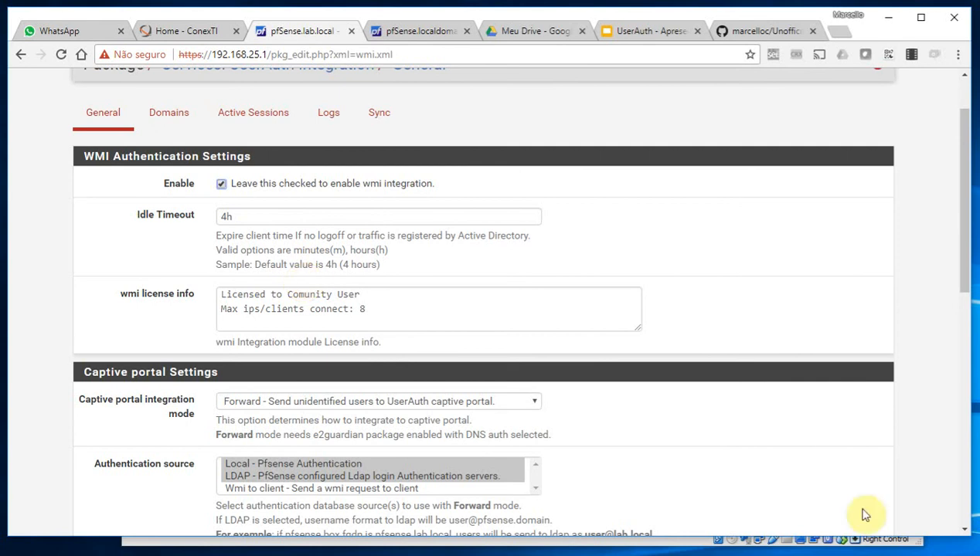
{"action": "scroll", "coordinate": [197, 353], "scroll_direction": "down", "scroll_amount": 10}
{"action": "left_click", "coordinate": [236, 459]}
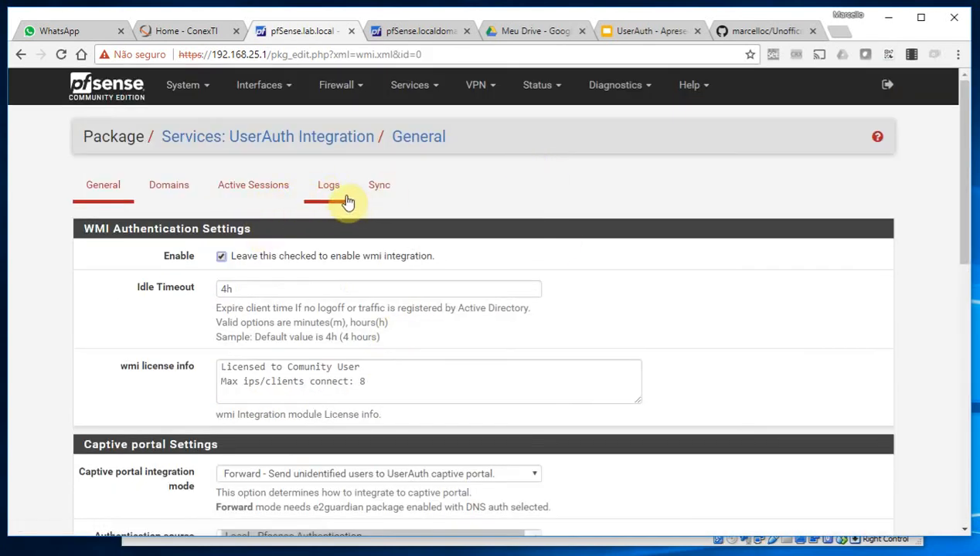
Find the successful captive portal login in the UserAuth logs, then view the single active admin session
{"action": "left_click", "coordinate": [328, 187]}
{"action": "scroll", "coordinate": [750, 286], "scroll_direction": "down", "scroll_amount": 3}
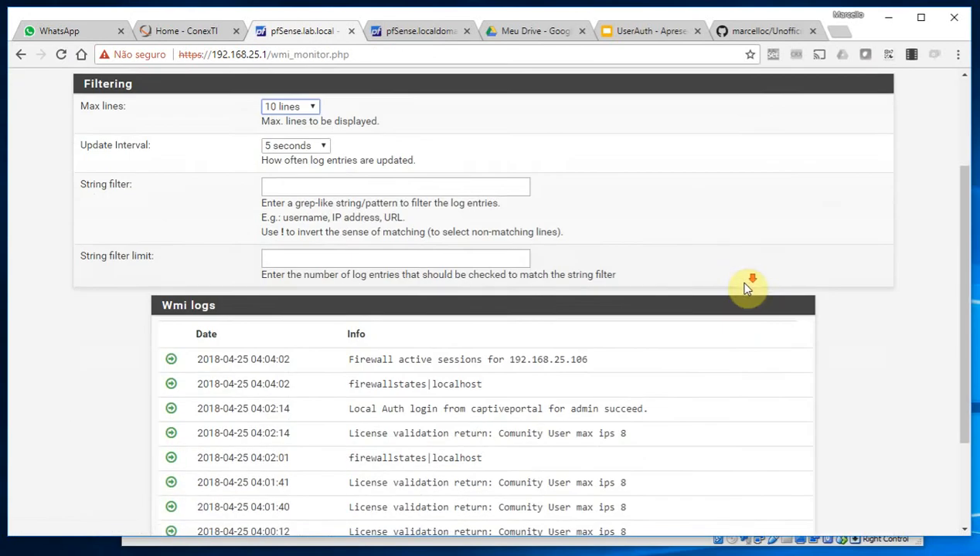
{"action": "scroll", "coordinate": [744, 288], "scroll_direction": "down", "scroll_amount": 3}
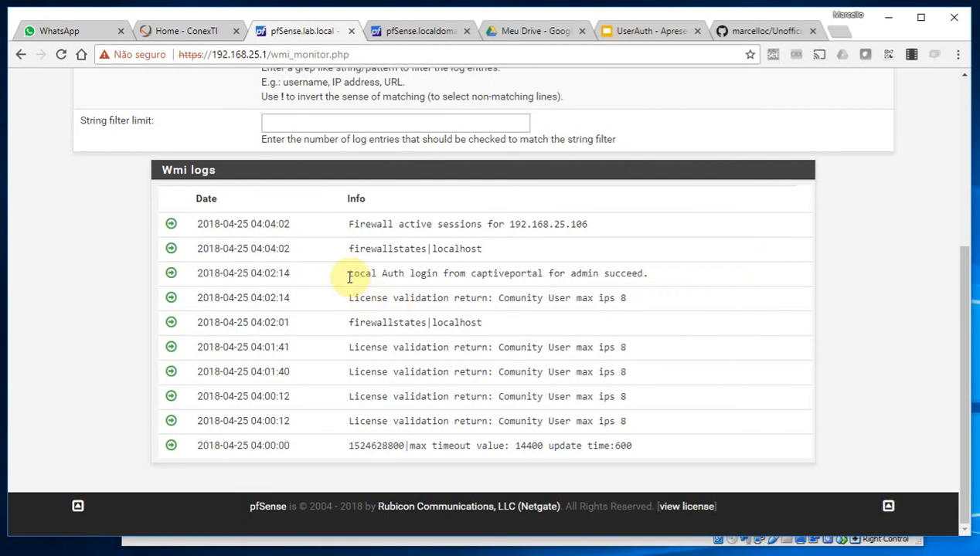
{"action": "left_click_drag", "start_coordinate": [349, 274], "coordinate": [651, 270]}
{"action": "left_click", "coordinate": [654, 270]}
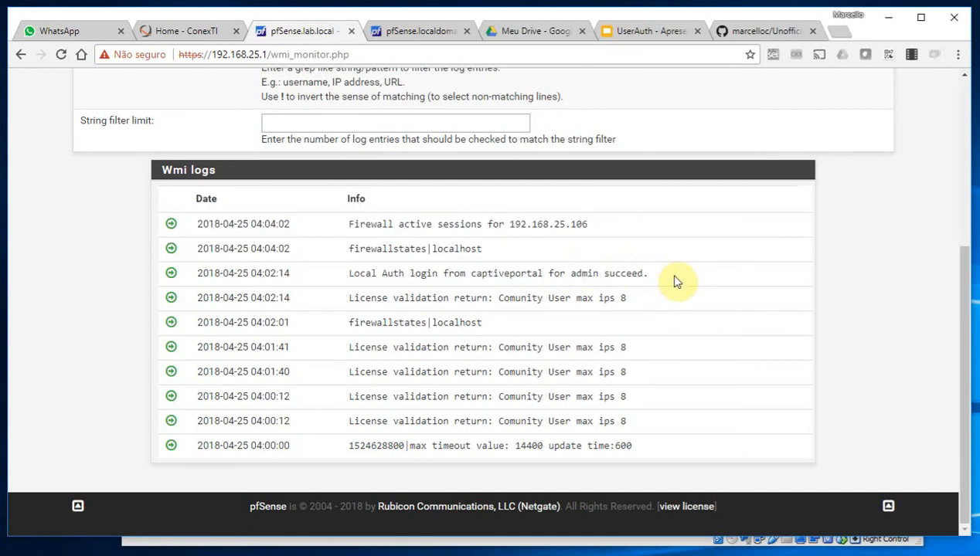
{"action": "scroll", "coordinate": [711, 289], "scroll_direction": "up", "scroll_amount": 5}
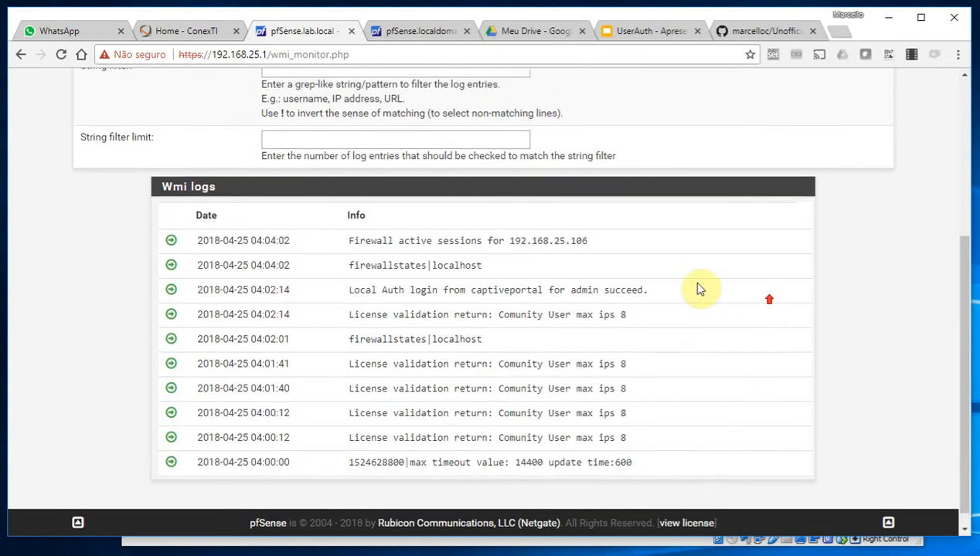
{"action": "left_click", "coordinate": [256, 125]}
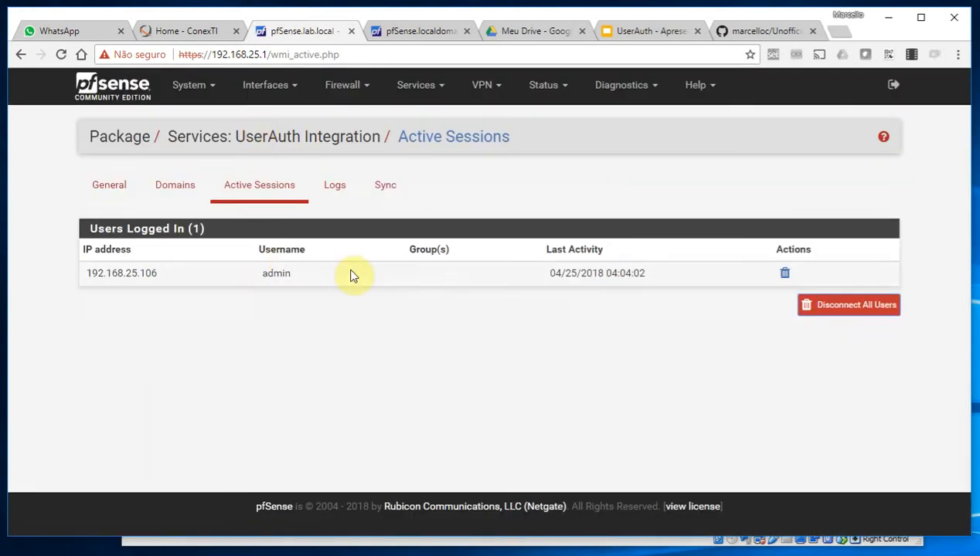
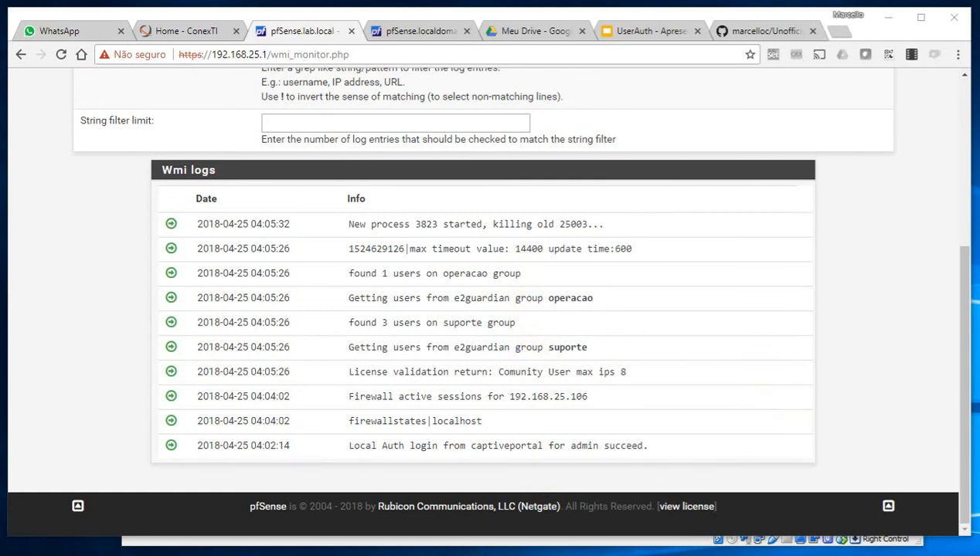
Show UserAuth's Active Sessions, with the single logged-in user in group suporte
{"action": "scroll", "coordinate": [754, 526], "scroll_direction": "up", "scroll_amount": 4}
{"action": "scroll", "coordinate": [564, 433], "scroll_direction": "down", "scroll_amount": 2}
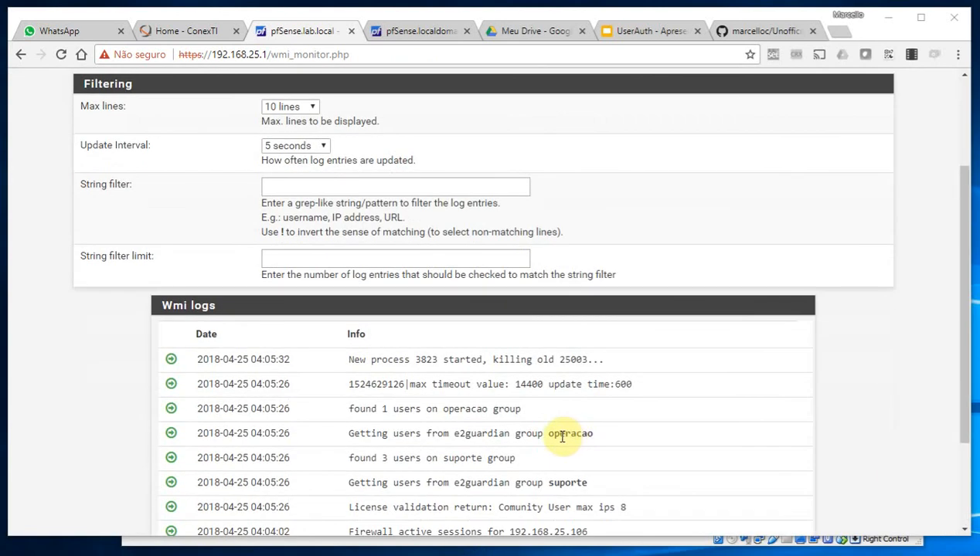
{"action": "scroll", "coordinate": [559, 437], "scroll_direction": "up", "scroll_amount": 3}
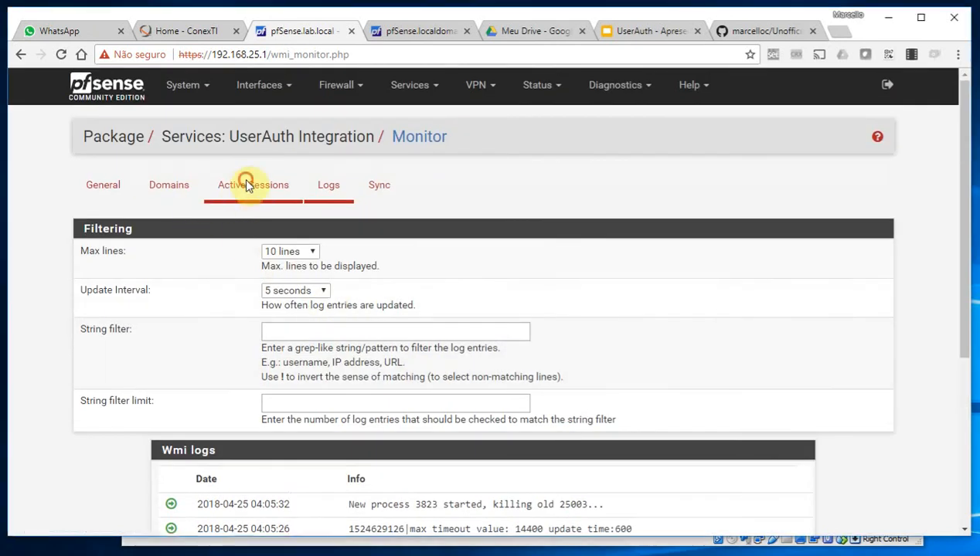
{"action": "left_click", "coordinate": [248, 184]}
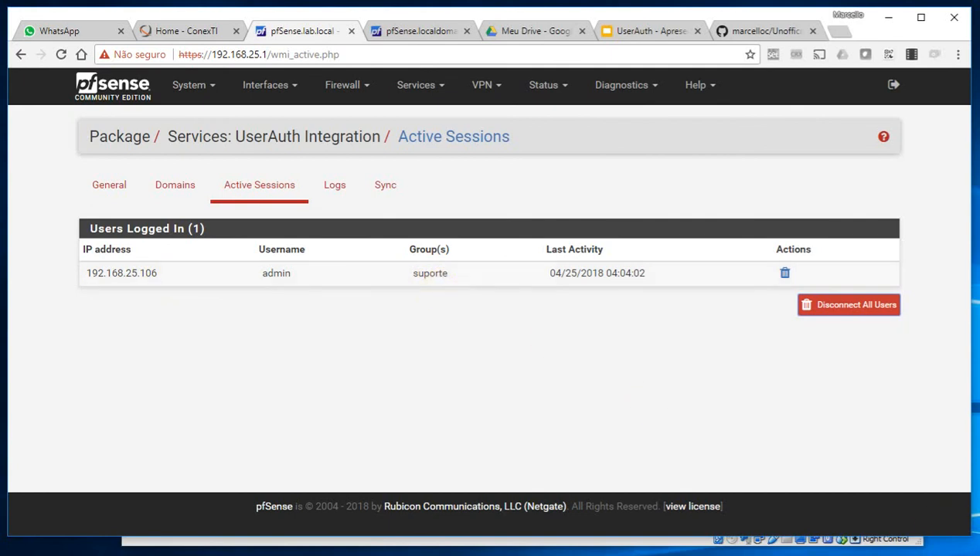
{"action": "left_click", "coordinate": [648, 544]}
Reload conexti.com.br in the VM's Chromium and browse to A ConexTI, then Produtos e serviços
{"action": "left_click", "coordinate": [300, 160]}
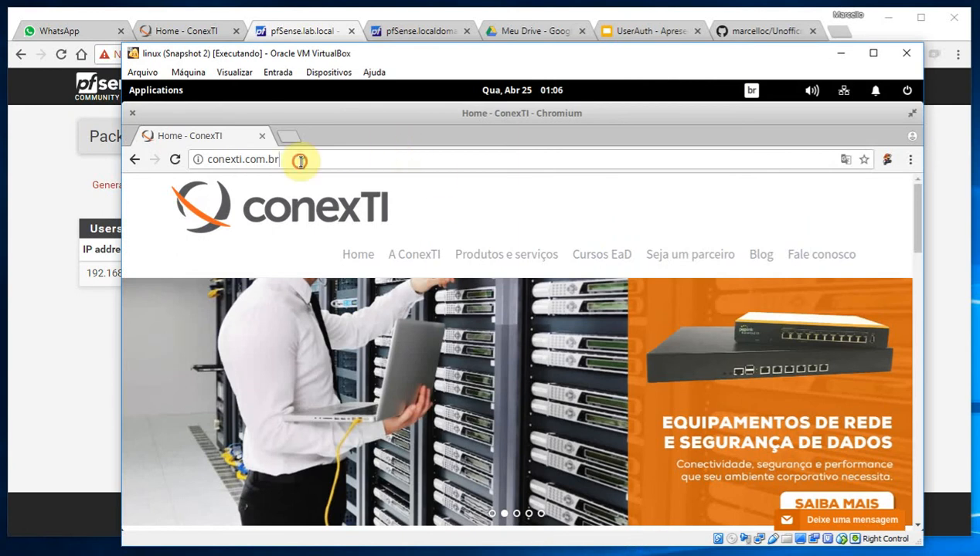
{"action": "key", "text": "Return"}
{"action": "left_click", "coordinate": [168, 159]}
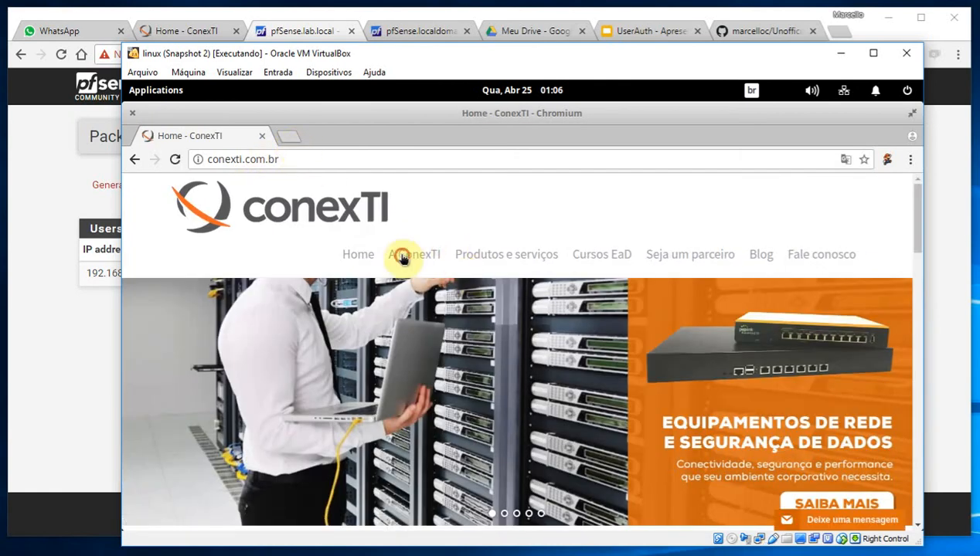
{"action": "left_click", "coordinate": [402, 260]}
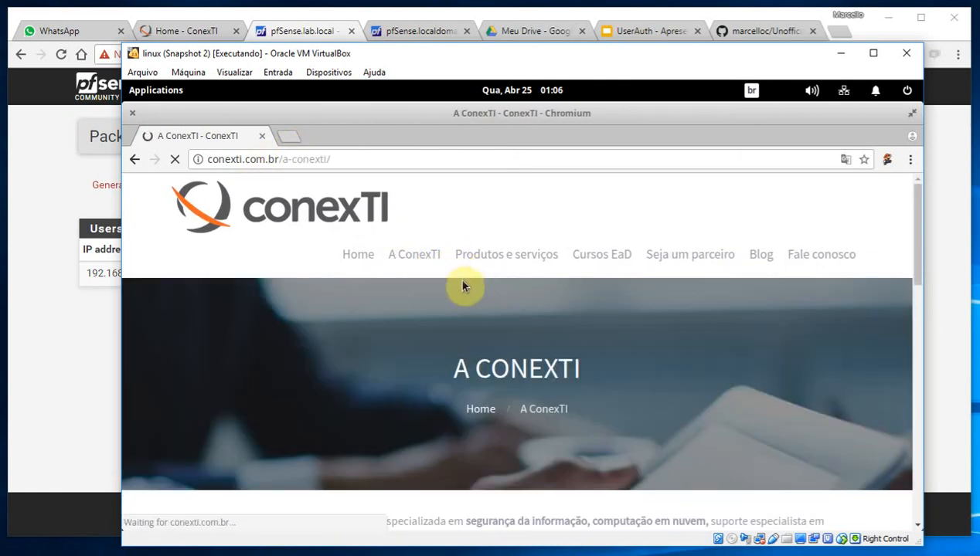
{"action": "left_click", "coordinate": [510, 260]}
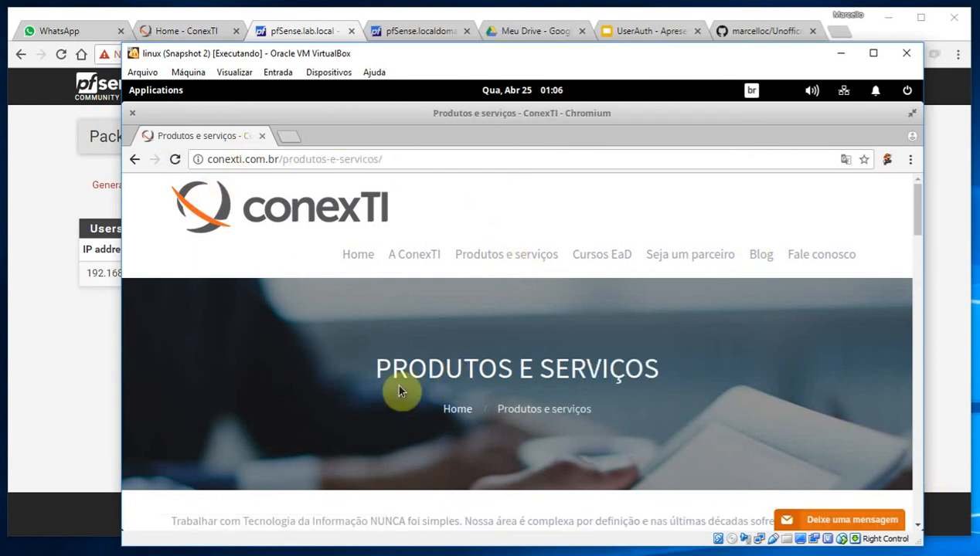
Show pfSense's LAN firewall rules under Firewall > Rules
{"action": "left_click", "coordinate": [71, 352]}
{"action": "left_click", "coordinate": [343, 87]}
{"action": "left_click", "coordinate": [343, 163]}
{"action": "left_click", "coordinate": [224, 188]}
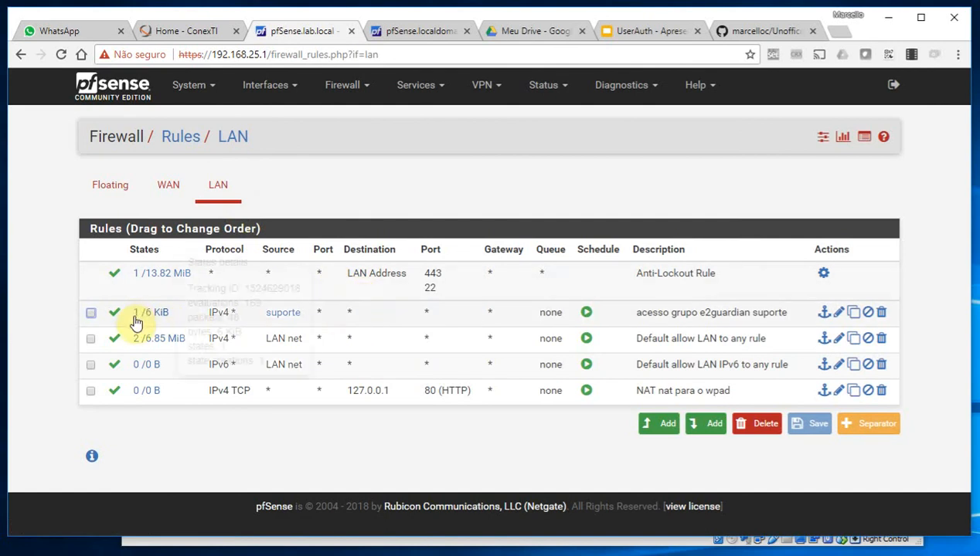
Inspect the suporte-group rule's States details, then return to the VM's Chromium
{"action": "mouse_move", "coordinate": [136, 322]}
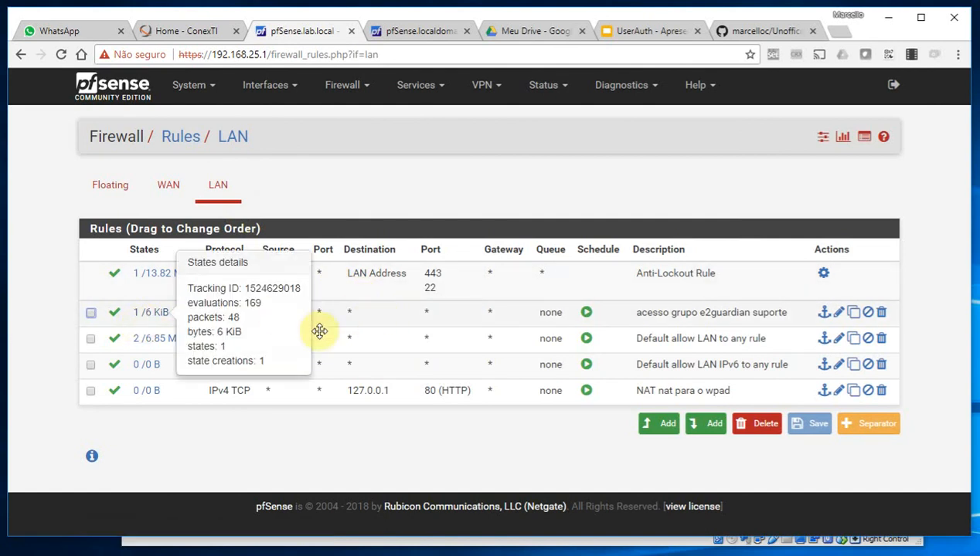
{"action": "mouse_move", "coordinate": [282, 319]}
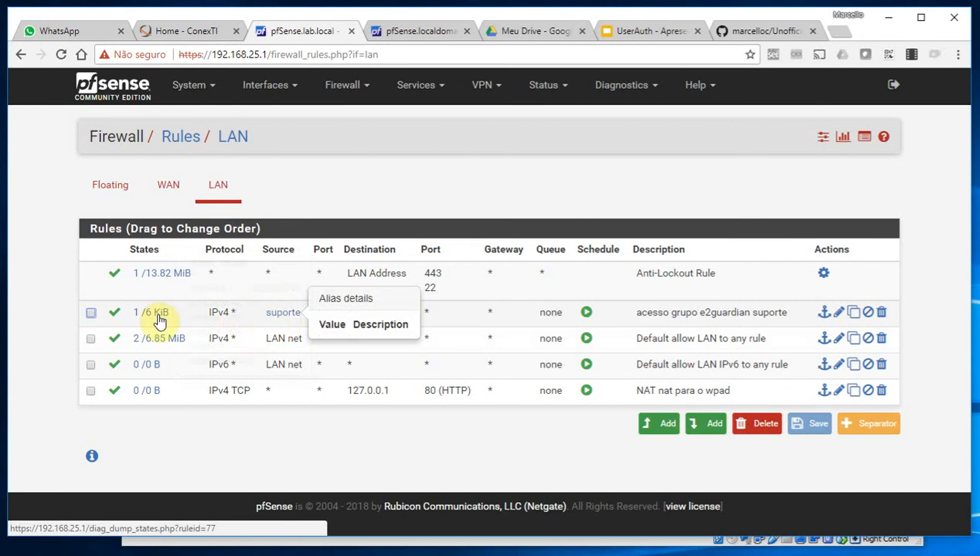
{"action": "left_click", "coordinate": [572, 543]}
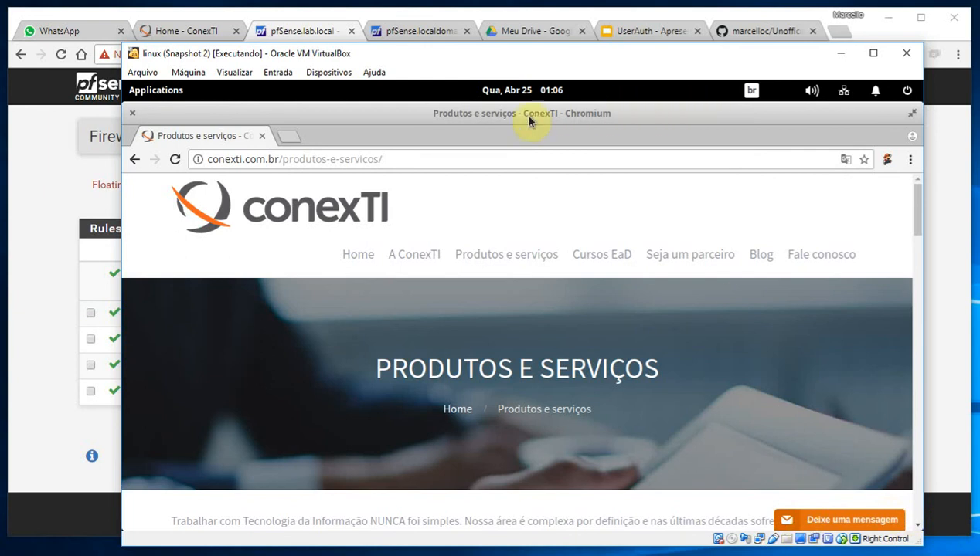
Open uol.com.br, globo.com and pfsense.org in new Chromium tabs
{"action": "left_click_drag", "start_coordinate": [354, 114], "coordinate": [376, 120]}
{"action": "left_click", "coordinate": [324, 142]}
{"action": "type", "text": "uo"}
{"action": "key", "text": "Return"}
{"action": "left_click", "coordinate": [454, 142]}
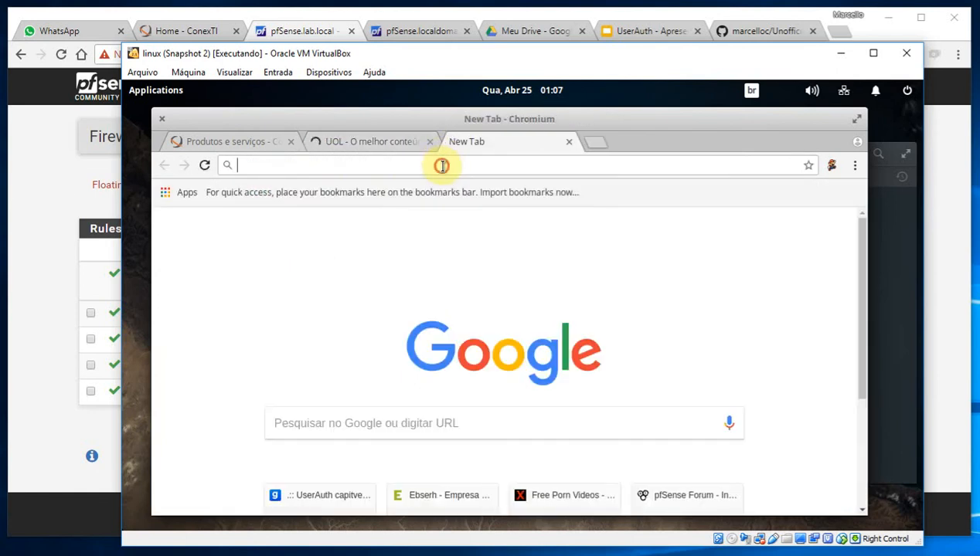
{"action": "type", "text": "gl"}
{"action": "key", "text": "Return"}
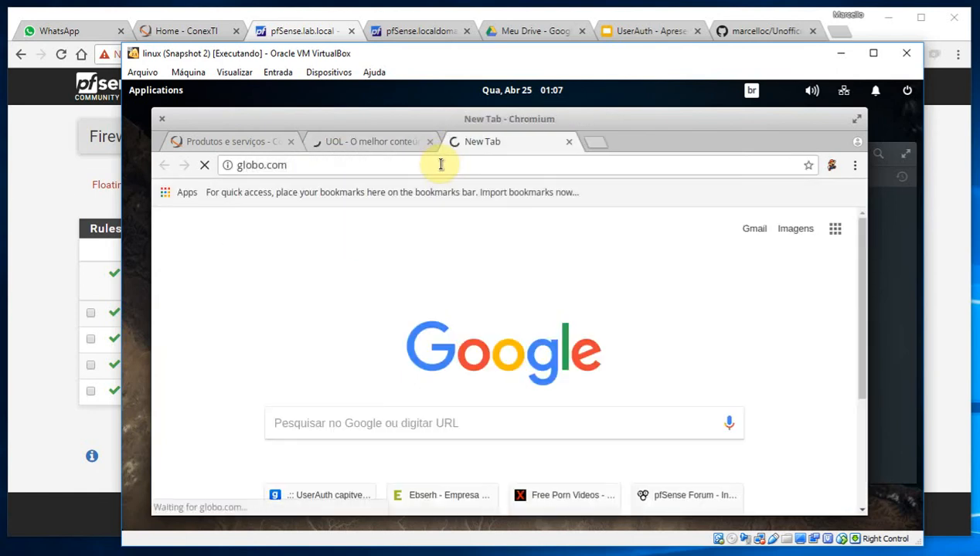
{"action": "left_click", "coordinate": [235, 142]}
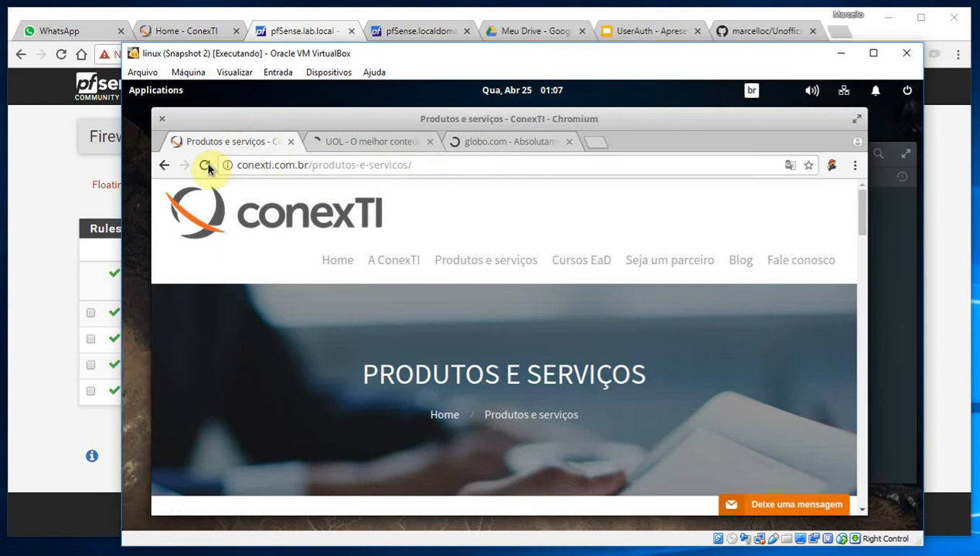
{"action": "left_click", "coordinate": [596, 142]}
{"action": "type", "text": "pf"}
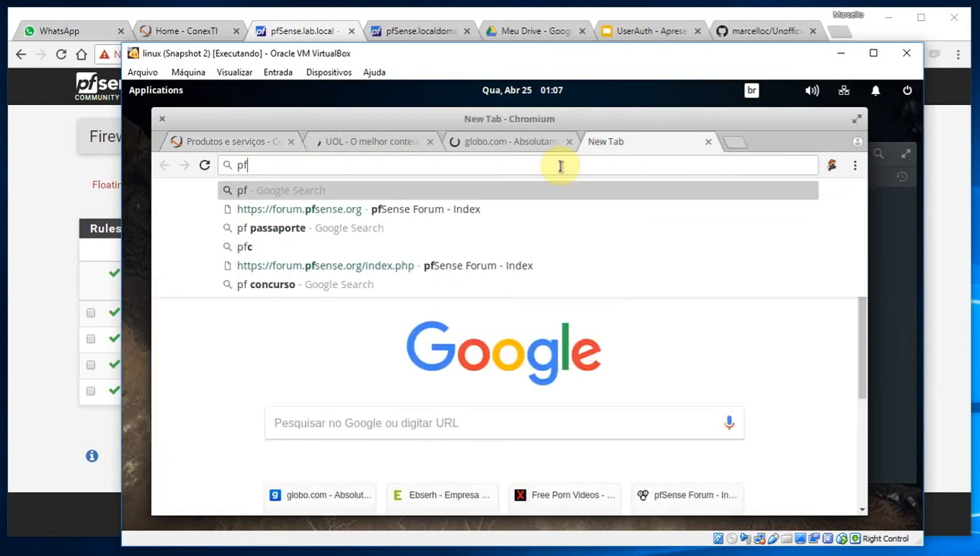
{"action": "type", "text": "sense.org"}
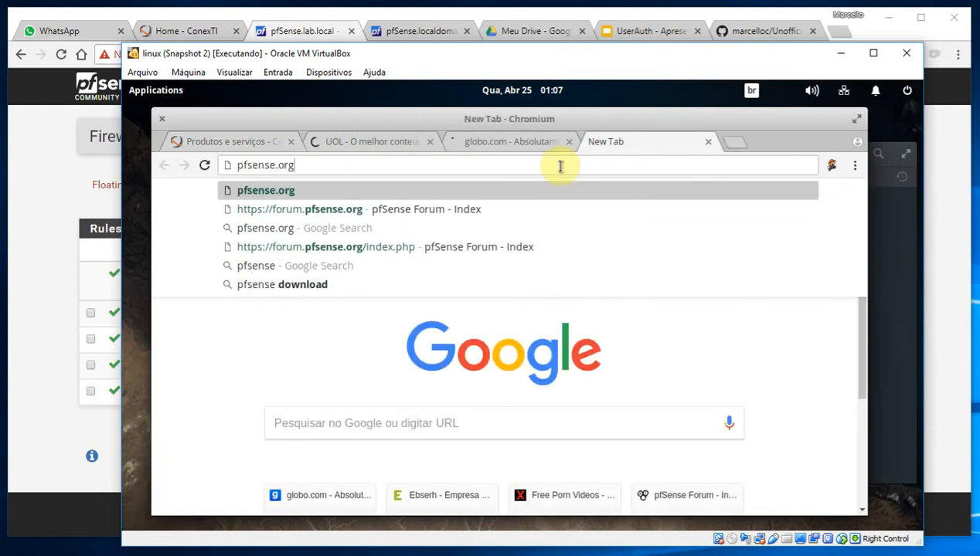
{"action": "key", "text": "Return"}
Reload the ConexTI products page twice; it now returns HTTP ERROR 502
{"action": "left_click", "coordinate": [227, 142]}
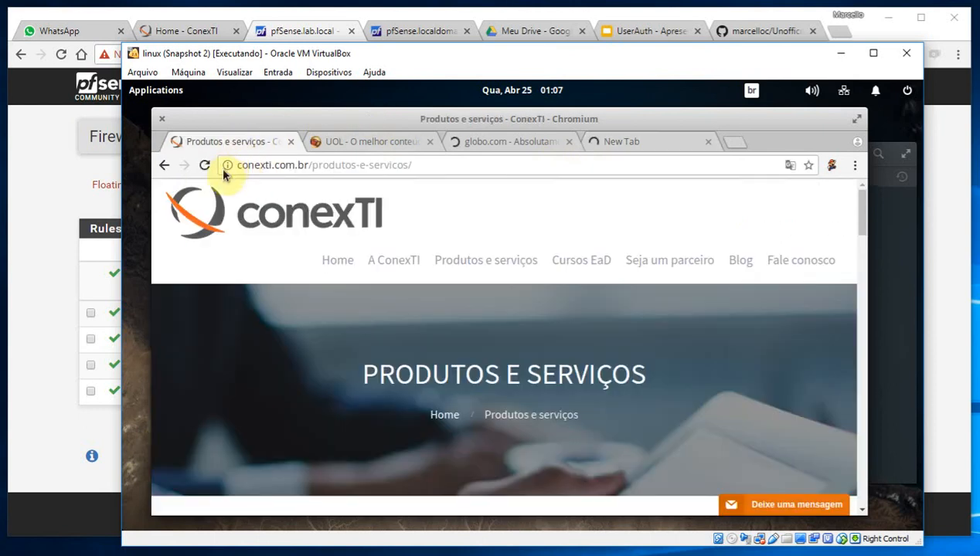
{"action": "left_click", "coordinate": [204, 164]}
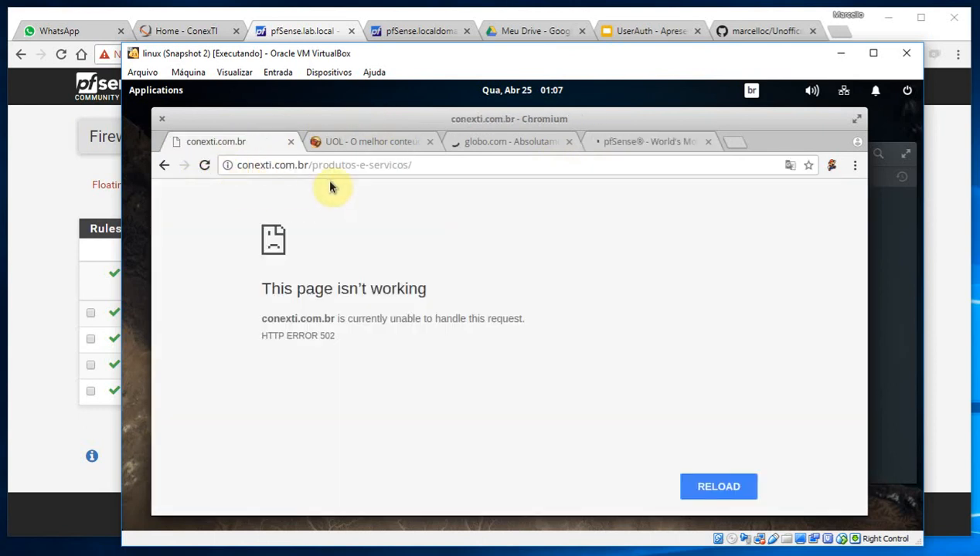
{"action": "left_click", "coordinate": [204, 165]}
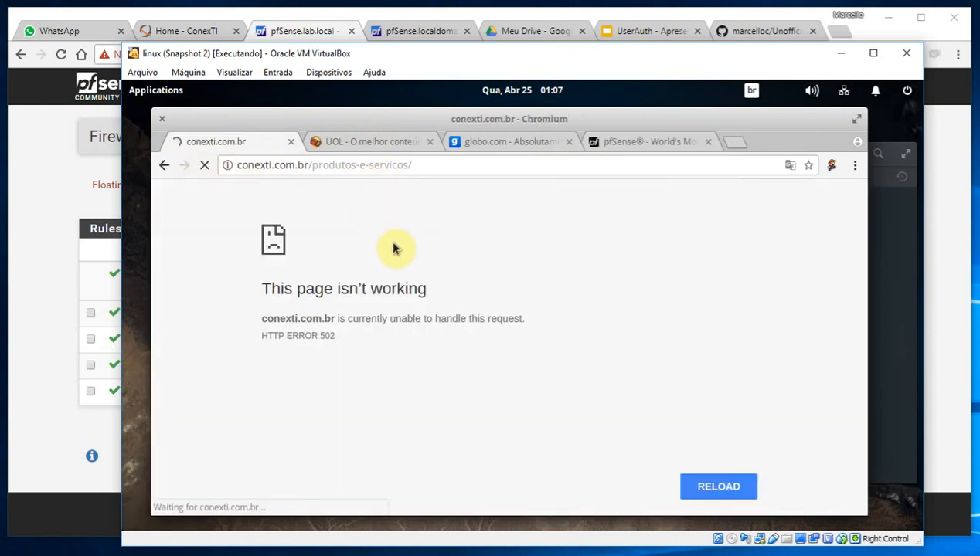
{"action": "left_click", "coordinate": [25, 182]}
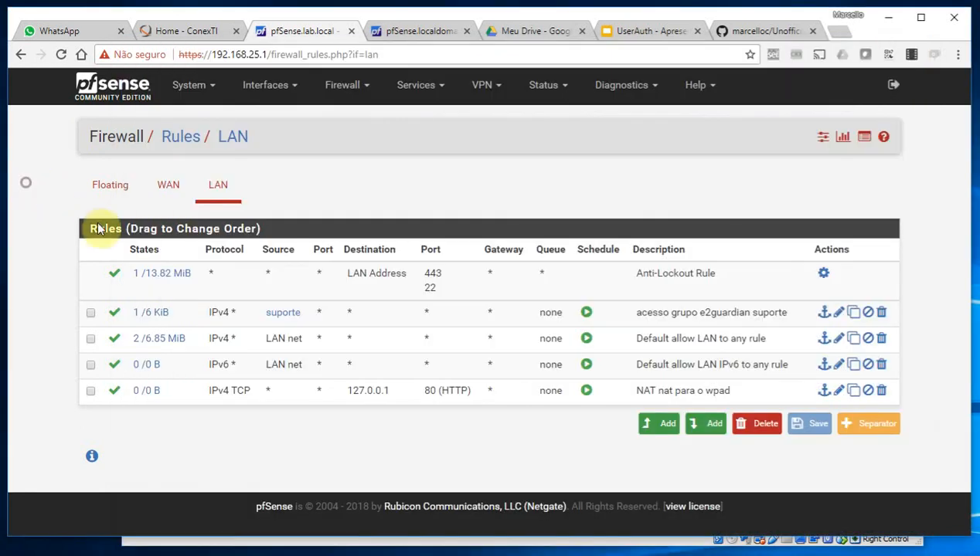
Refresh the LAN rules; the suporte rule now shows 9 states and 43 KiB
{"action": "left_click", "coordinate": [218, 187]}
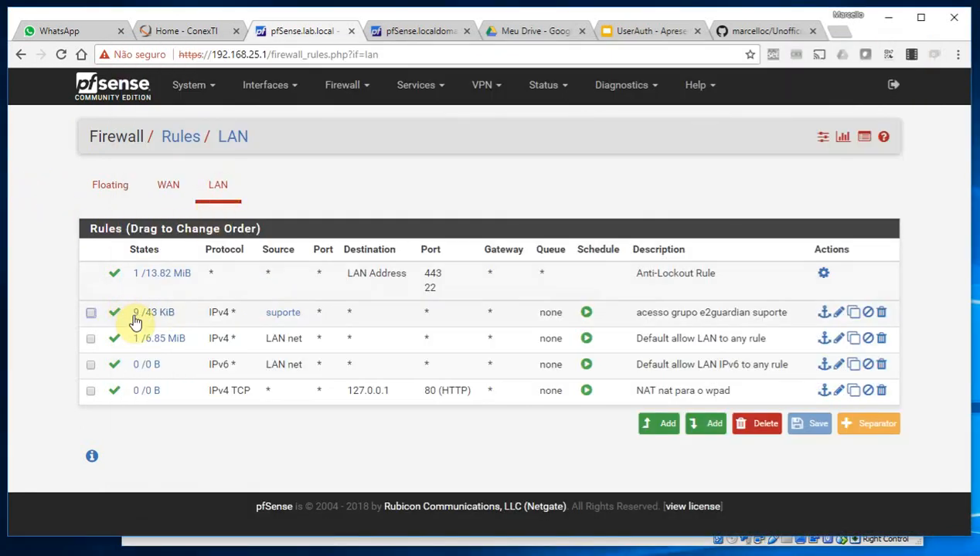
{"action": "mouse_move", "coordinate": [135, 322]}
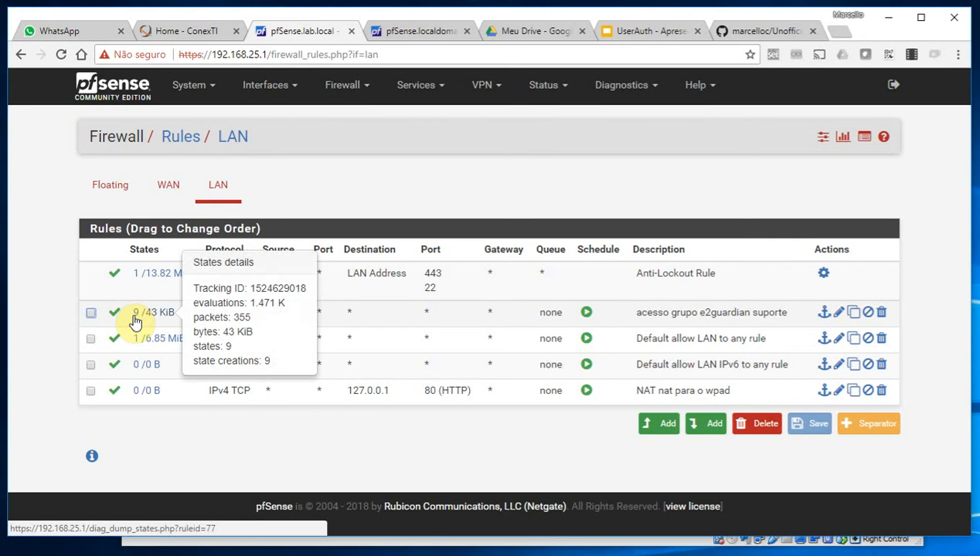
{"action": "mouse_move", "coordinate": [159, 337]}
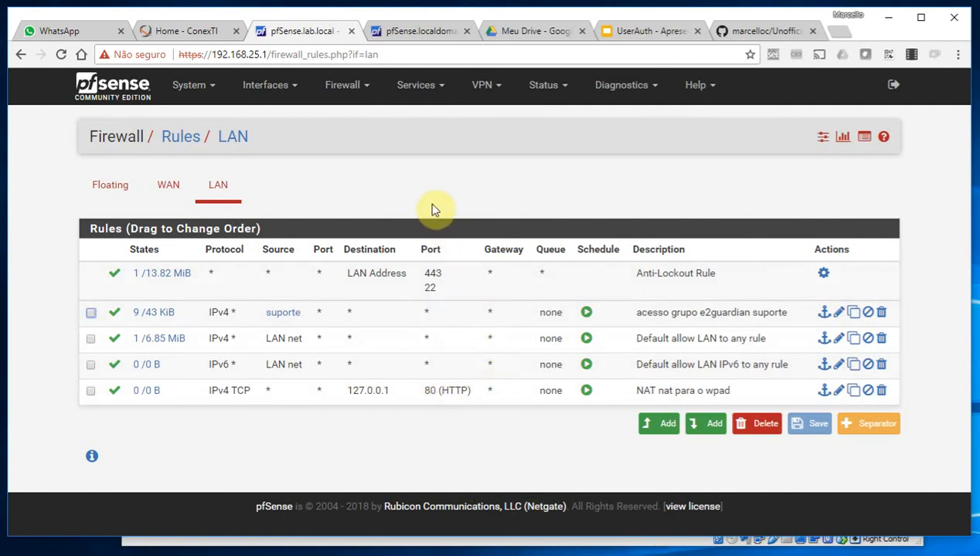
Start adding a new user in System > User Manager
{"action": "left_click", "coordinate": [192, 87]}
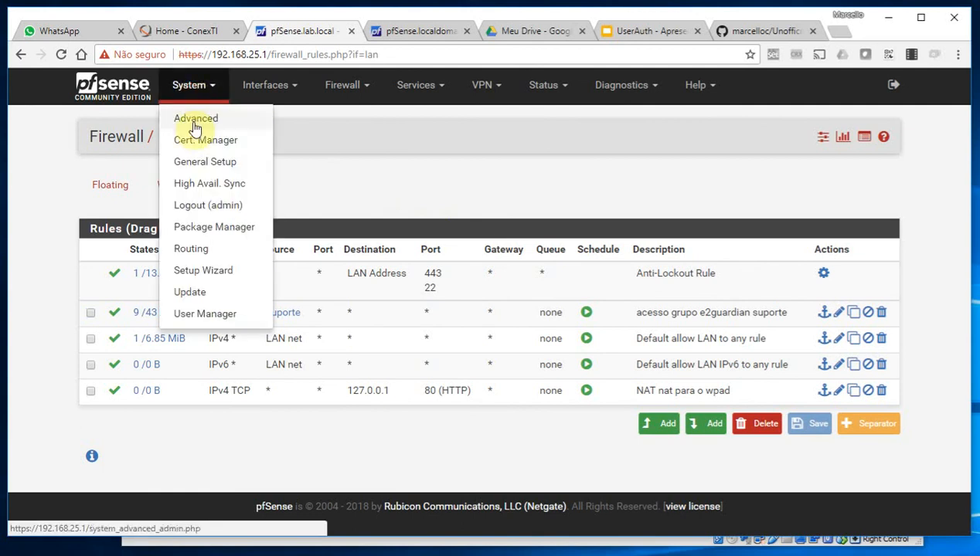
{"action": "left_click", "coordinate": [214, 313]}
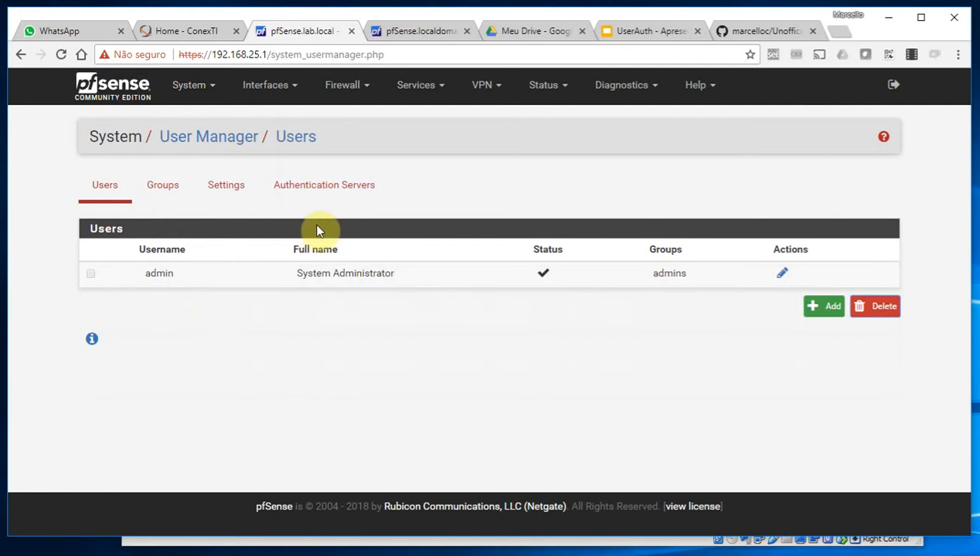
{"action": "left_click", "coordinate": [836, 311]}
Enter the username, password with confirmation and full name, then save the account
{"action": "left_click", "coordinate": [247, 313]}
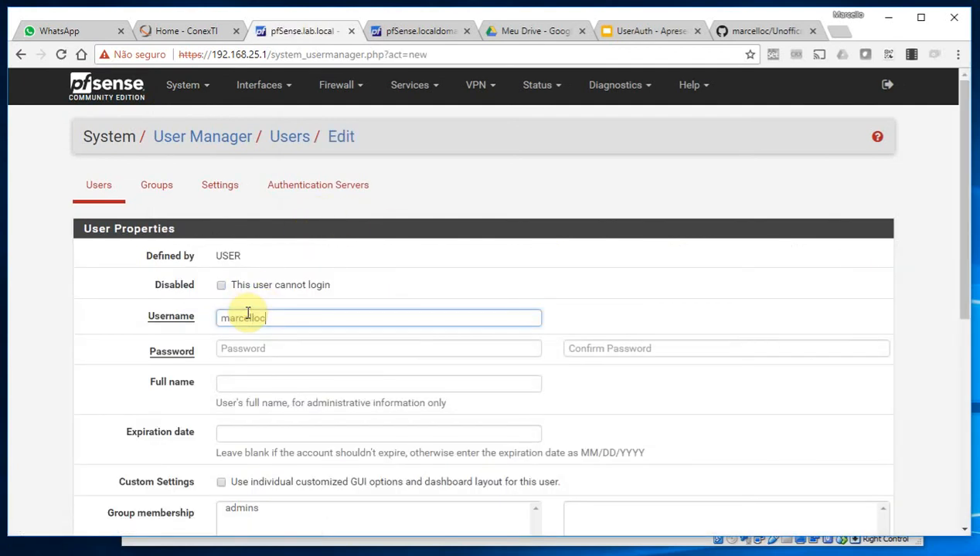
{"action": "left_click", "coordinate": [249, 351]}
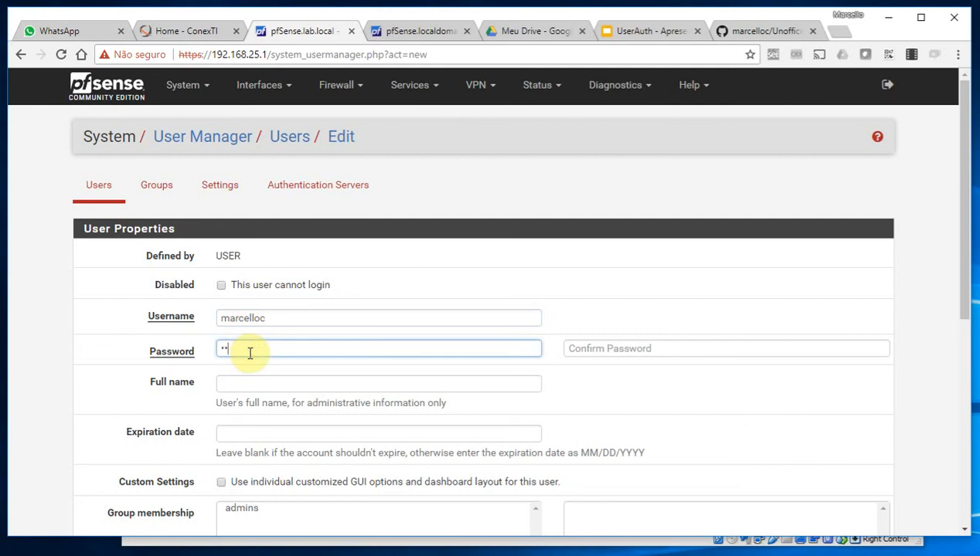
{"action": "key", "text": "Tab"}
{"action": "type", "text": "pfs"}
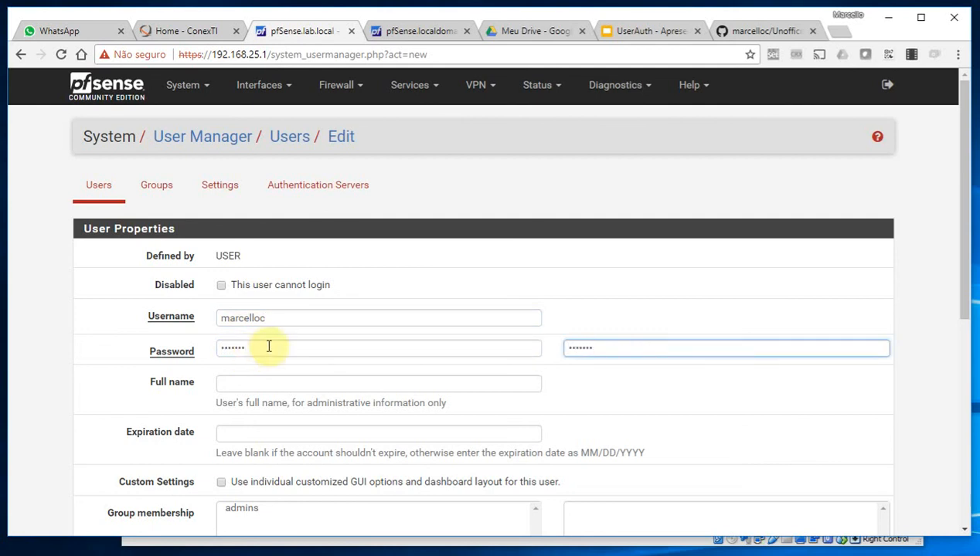
{"action": "left_click", "coordinate": [270, 381]}
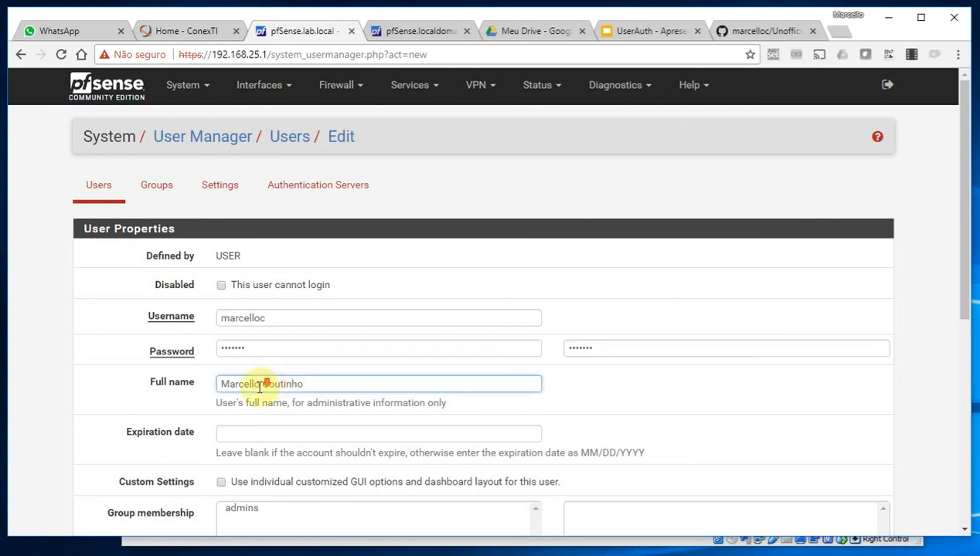
{"action": "scroll", "coordinate": [260, 387], "scroll_direction": "down", "scroll_amount": 3}
{"action": "scroll", "coordinate": [430, 344], "scroll_direction": "down", "scroll_amount": 2}
{"action": "left_click", "coordinate": [245, 456]}
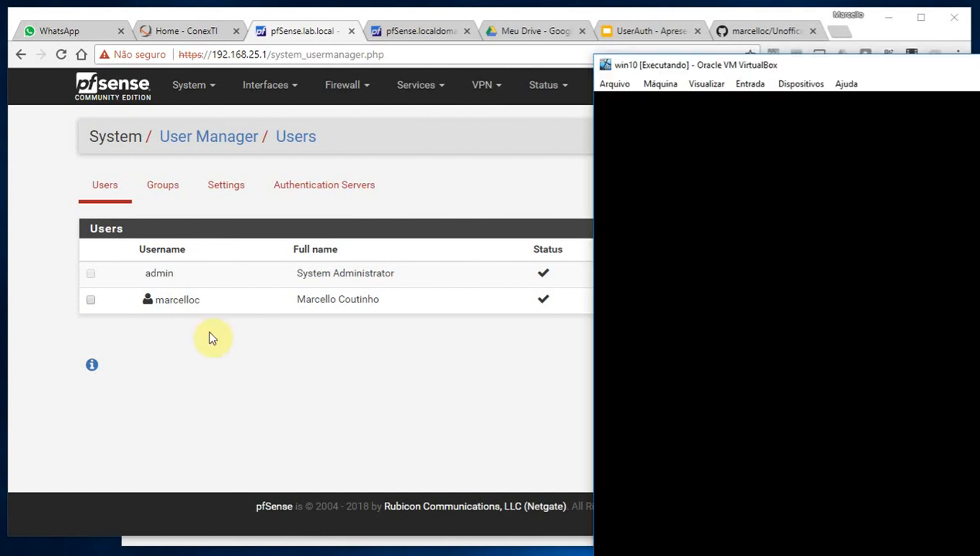
Fit the win10 VM window on screen and sign in past the lock screen
{"action": "left_click_drag", "start_coordinate": [950, 64], "coordinate": [590, 48]}
{"action": "left_click_drag", "start_coordinate": [498, 28], "coordinate": [463, 54]}
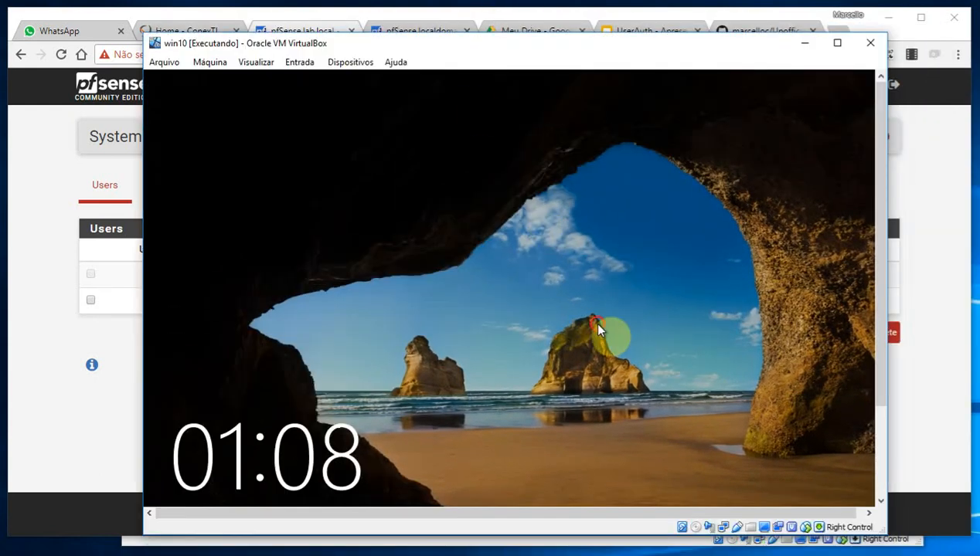
{"action": "left_click", "coordinate": [599, 325]}
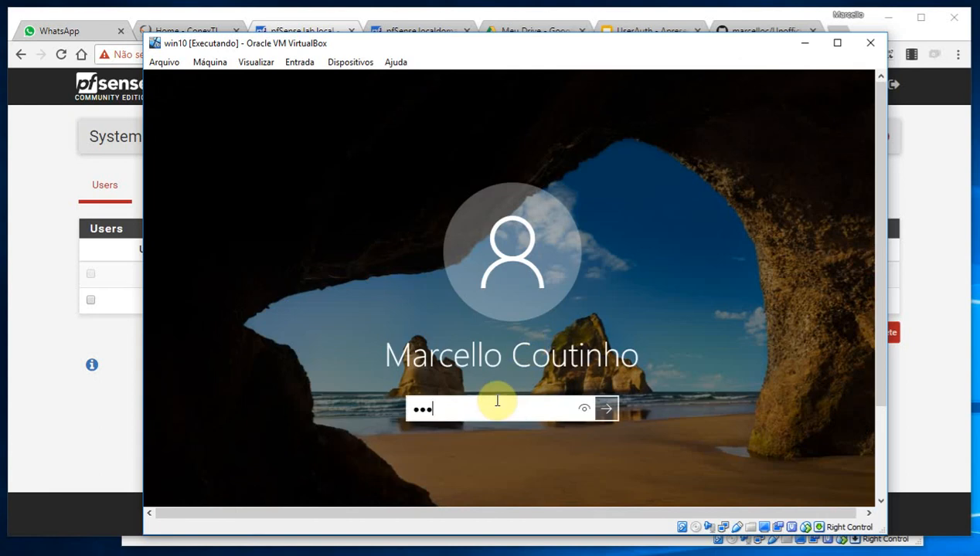
{"action": "key", "text": "Return"}
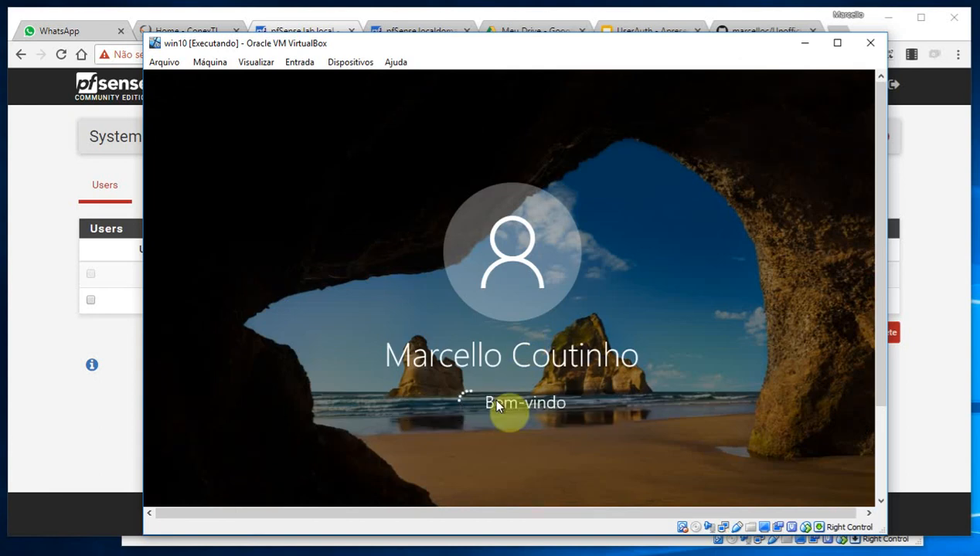
Launch Google Chrome in the guest, maximize it, then close it
{"action": "left_click_drag", "start_coordinate": [882, 332], "coordinate": [879, 383]}
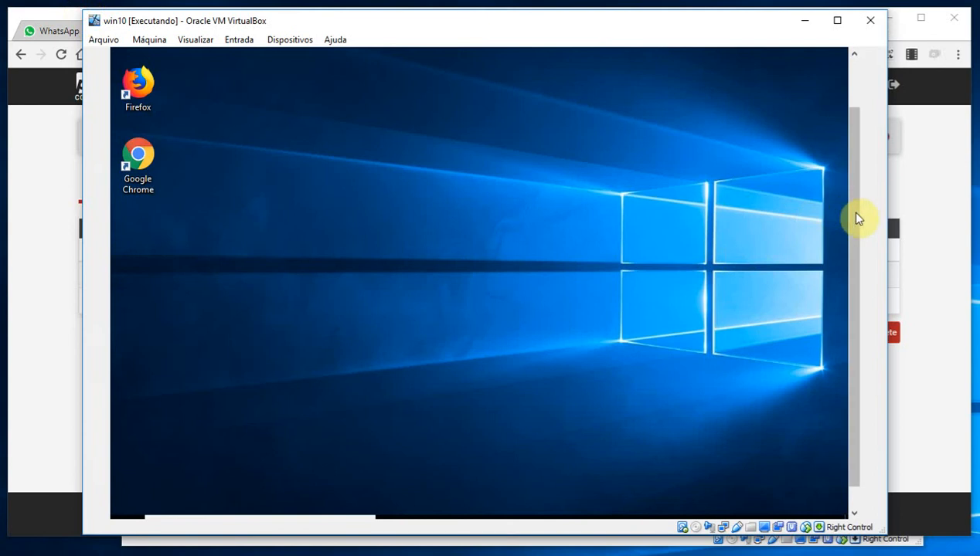
{"action": "scroll", "coordinate": [854, 224], "scroll_direction": "down", "scroll_amount": 2}
{"action": "mouse_move", "coordinate": [887, 534]}
{"action": "left_mouse_down"}
{"action": "mouse_move", "coordinate": [895, 547]}
{"action": "mouse_move", "coordinate": [859, 537]}
{"action": "mouse_move", "coordinate": [870, 536]}
{"action": "left_mouse_up"}
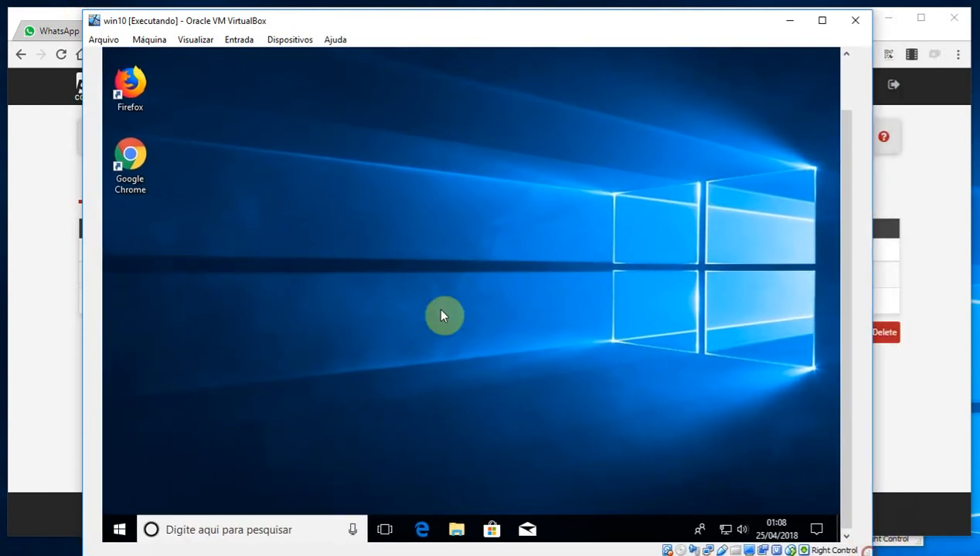
{"action": "double_click", "coordinate": [132, 160]}
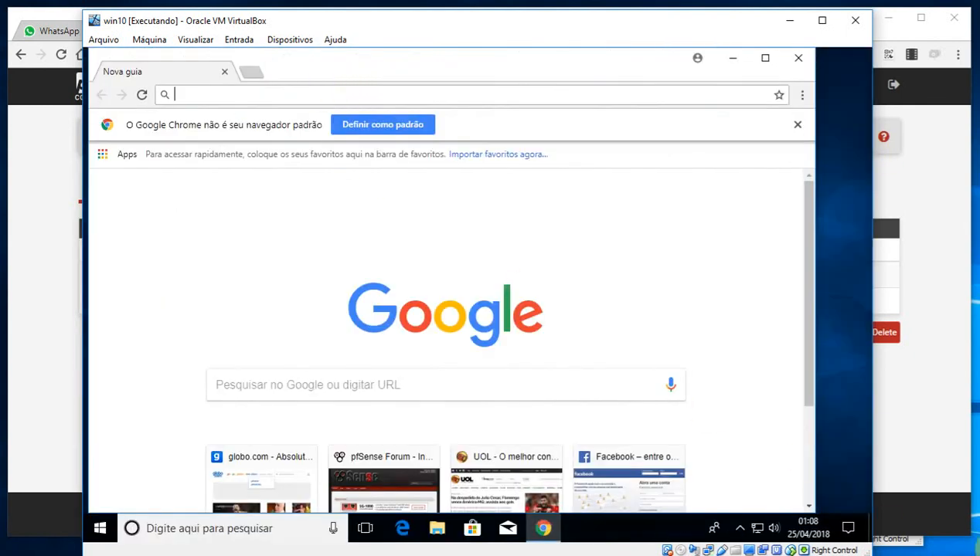
{"action": "double_click", "coordinate": [346, 80]}
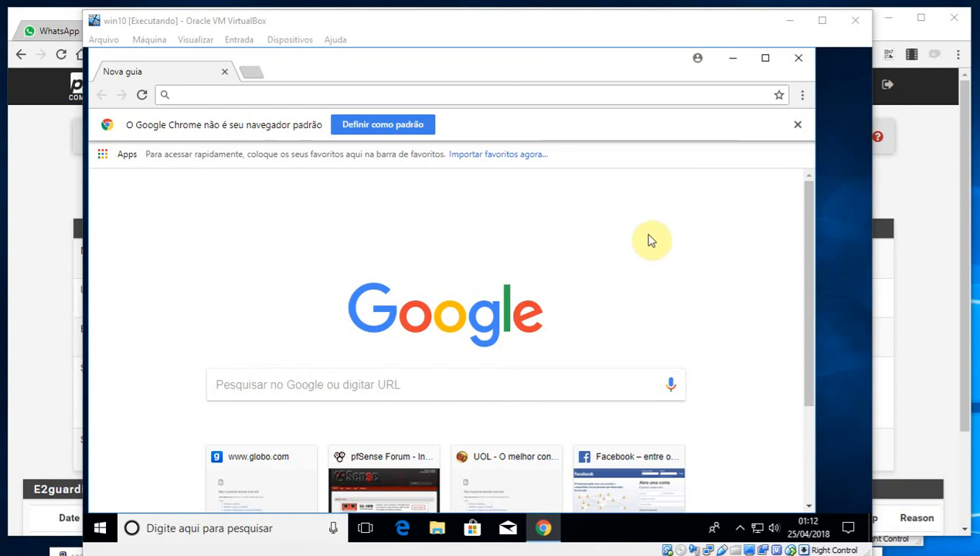
{"action": "left_click", "coordinate": [800, 59]}
{"action": "left_click", "coordinate": [130, 157]}
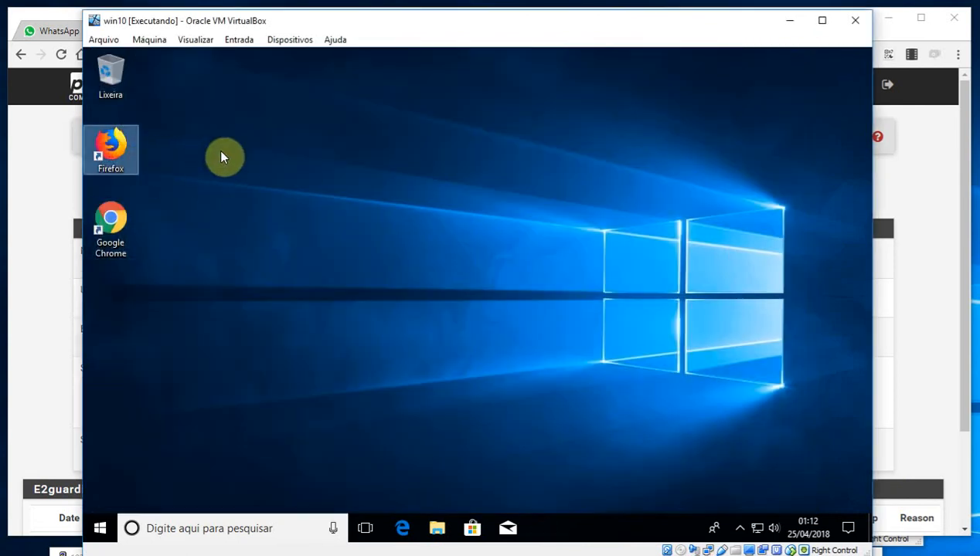
Launch Firefox in the guest and open globo from its top sites, maximized
{"action": "double_click", "coordinate": [118, 144]}
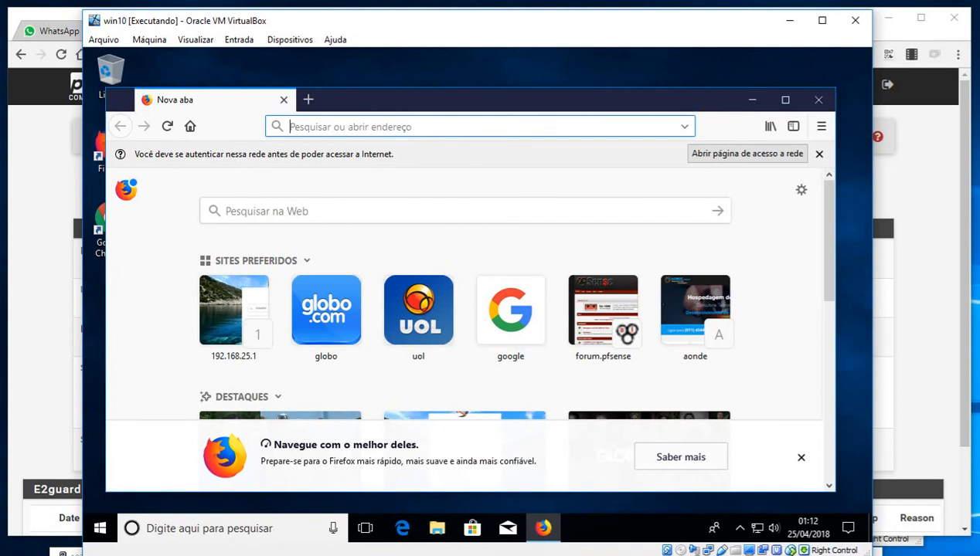
{"action": "left_click", "coordinate": [328, 332]}
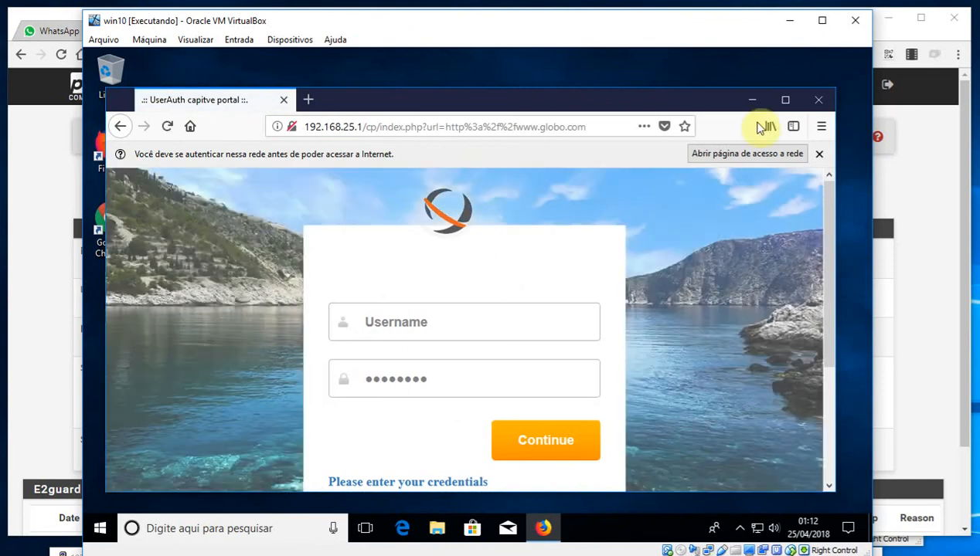
{"action": "left_click", "coordinate": [785, 100]}
Log in through the UserAuth captive portal and decline saving the login ('Não salvar')
{"action": "left_click", "coordinate": [476, 284]}
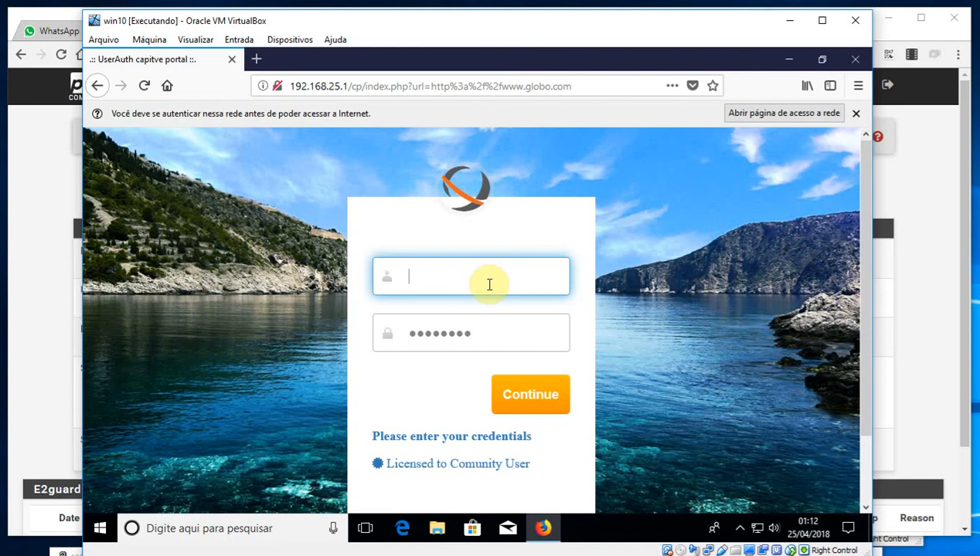
{"action": "type", "text": "marcelloc"}
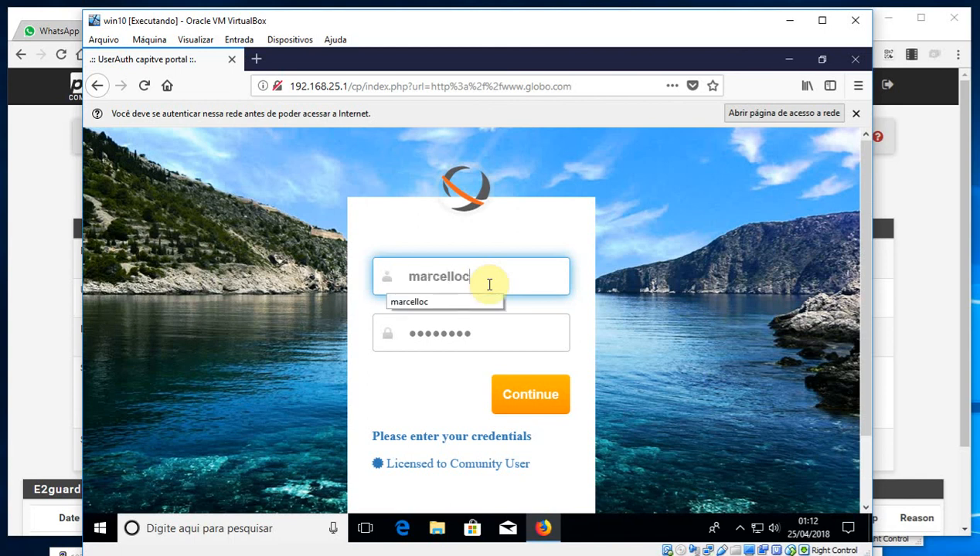
{"action": "key", "text": "Tab"}
{"action": "key", "text": "BackSpace"}
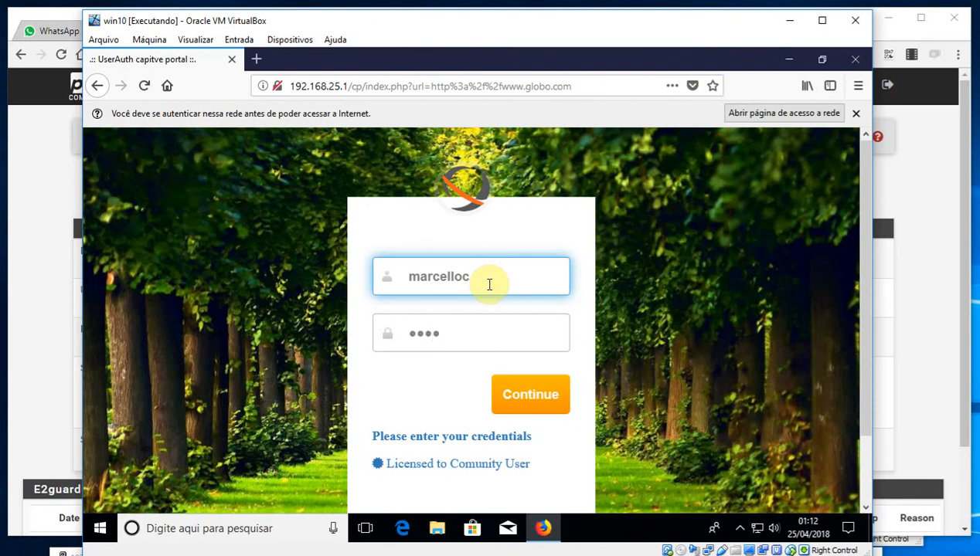
{"action": "left_click", "coordinate": [538, 399]}
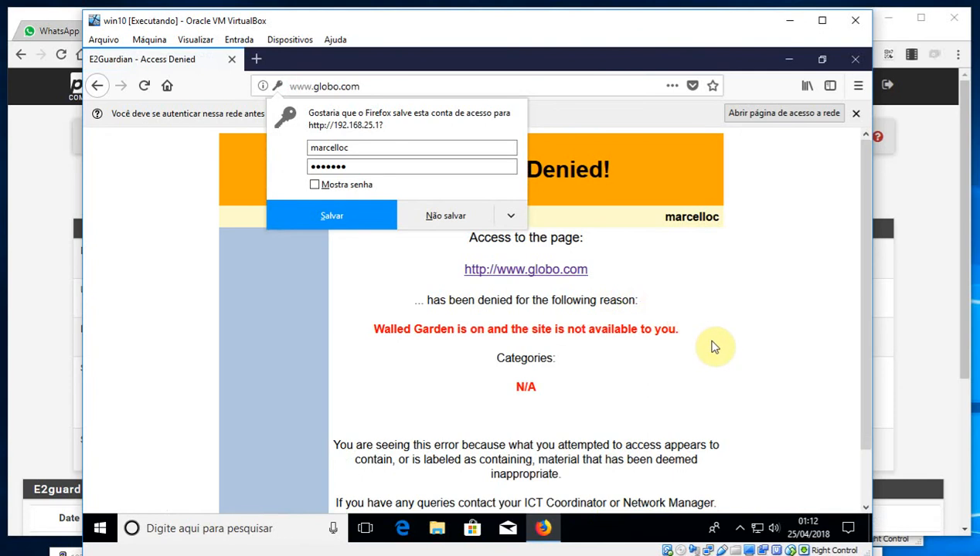
{"action": "left_click", "coordinate": [452, 213]}
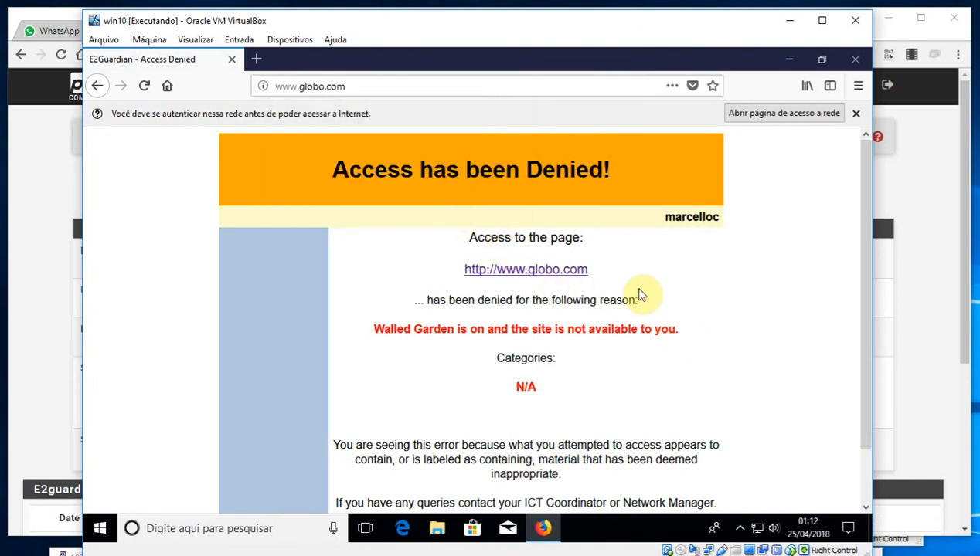
Review E2guardian's Groups and Users pages in pfSense
{"action": "left_click", "coordinate": [66, 162]}
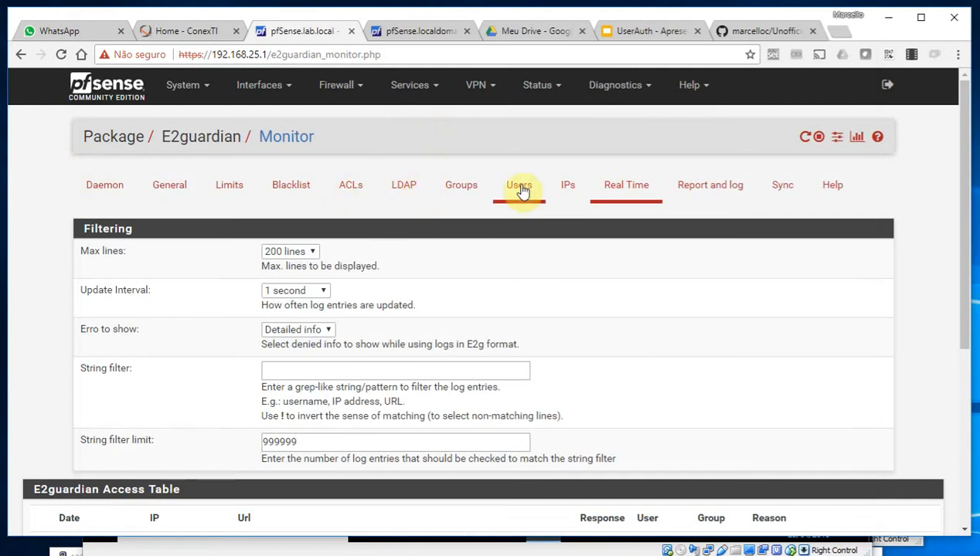
{"action": "left_click", "coordinate": [454, 188]}
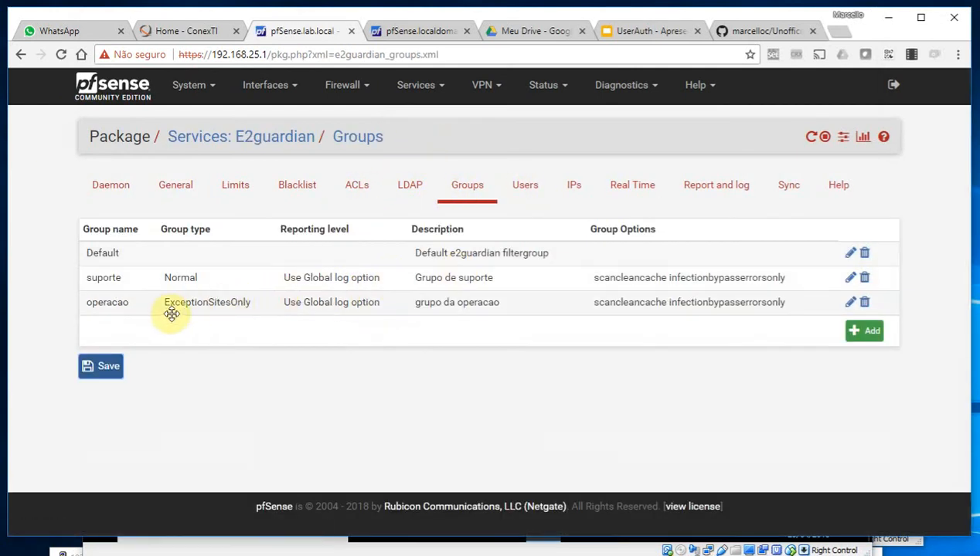
{"action": "left_click", "coordinate": [524, 188]}
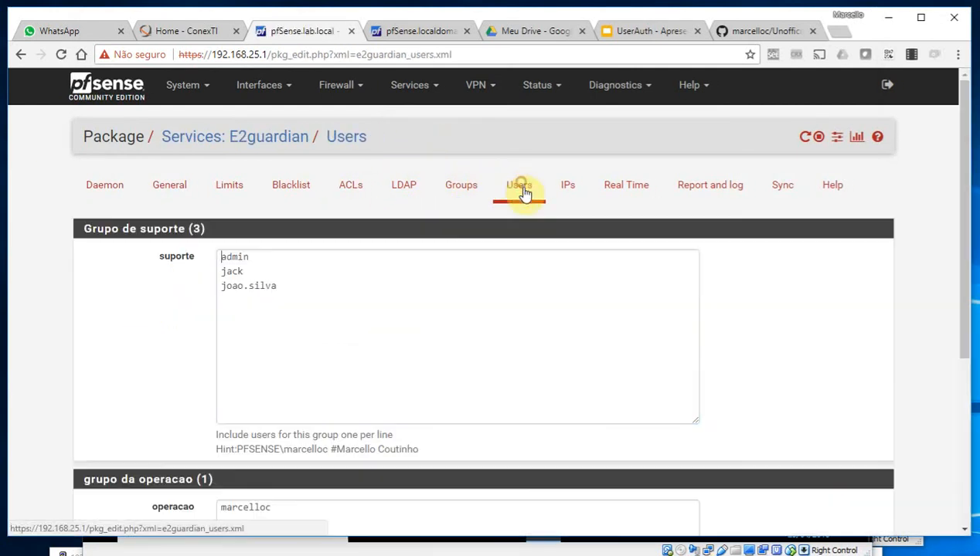
{"action": "scroll", "coordinate": [240, 389], "scroll_direction": "down", "scroll_amount": 1}
{"action": "left_click_drag", "start_coordinate": [274, 444], "coordinate": [200, 450]}
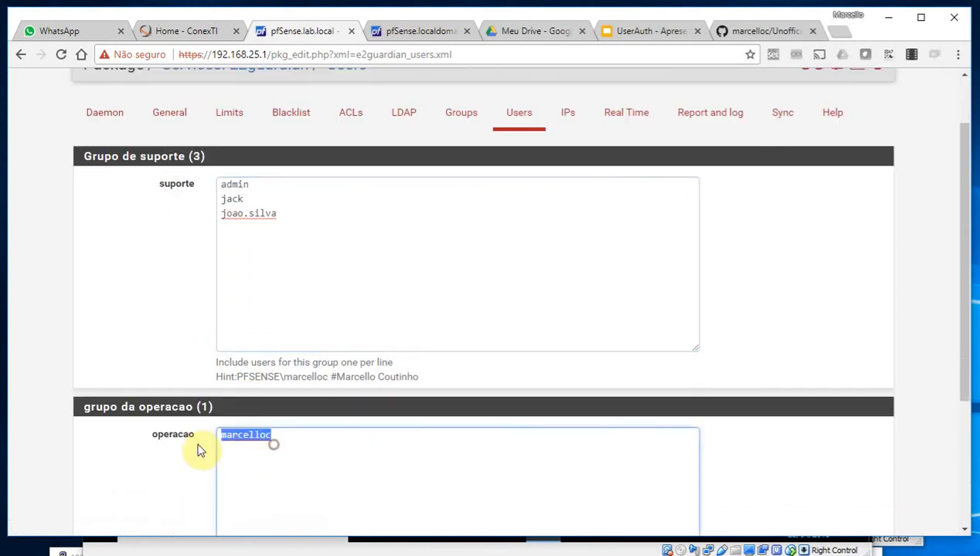
Open E2guardian's ACLs Site Lists, showing only the Default list
{"action": "left_click", "coordinate": [609, 549]}
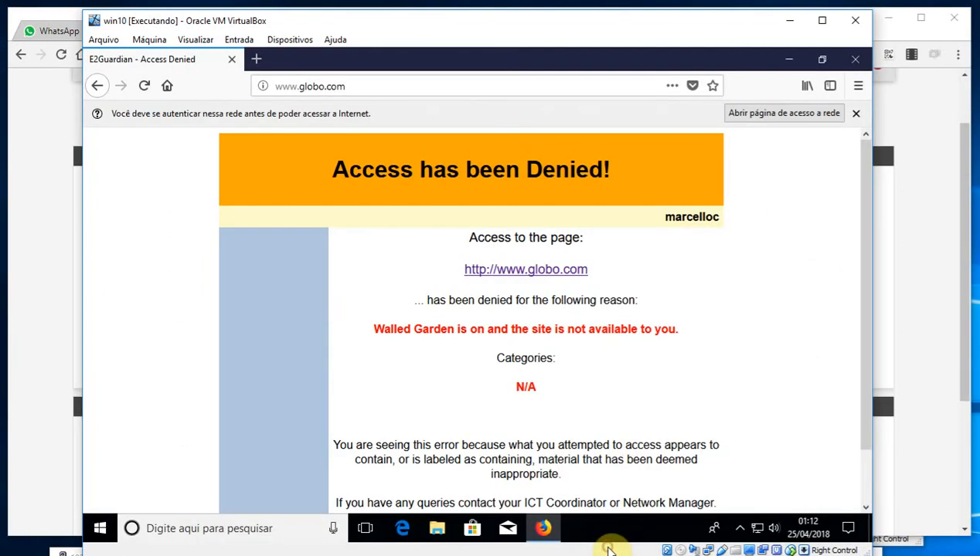
{"action": "left_click", "coordinate": [931, 269]}
{"action": "left_click", "coordinate": [351, 117]}
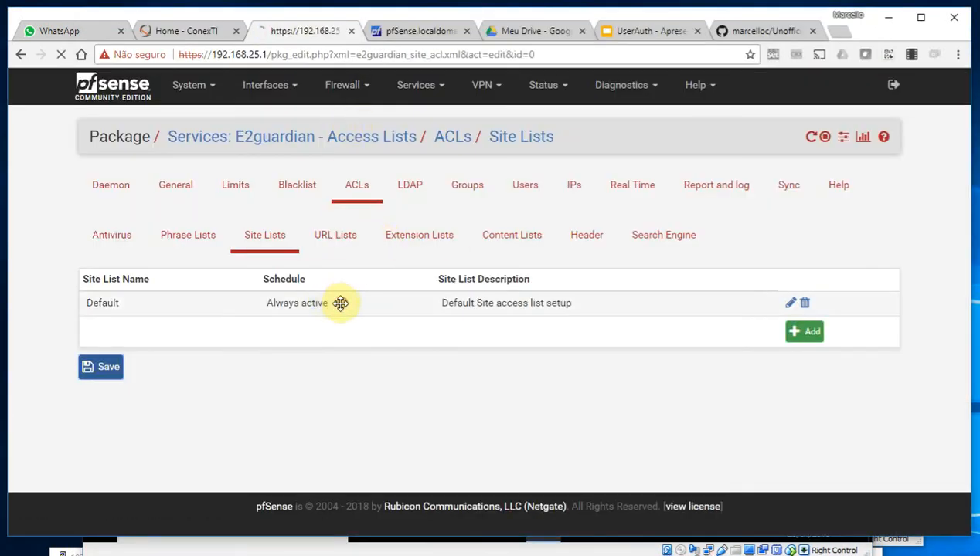
Select socialnet domains in the Default list's Exception Include categories
{"action": "scroll", "coordinate": [114, 343], "scroll_direction": "down", "scroll_amount": 12}
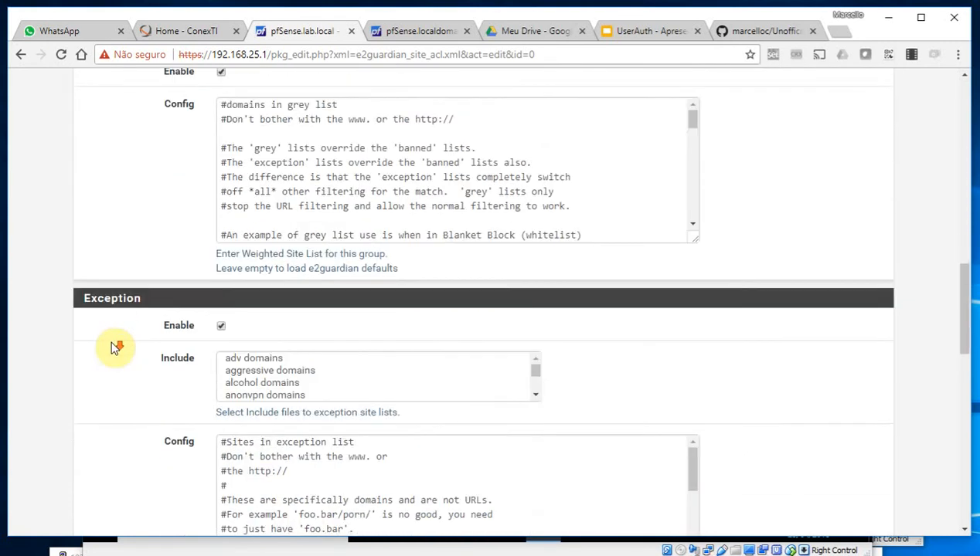
{"action": "scroll", "coordinate": [113, 344], "scroll_direction": "down", "scroll_amount": 1}
{"action": "left_click", "coordinate": [294, 316]}
{"action": "key", "text": "s"}
{"action": "key", "text": "Down"}
{"action": "key", "text": "Down"}
{"action": "key", "text": "Down"}
{"action": "key", "text": "Down"}
{"action": "key", "text": "Down"}
{"action": "key", "text": "Down"}
{"action": "key", "text": "Down"}
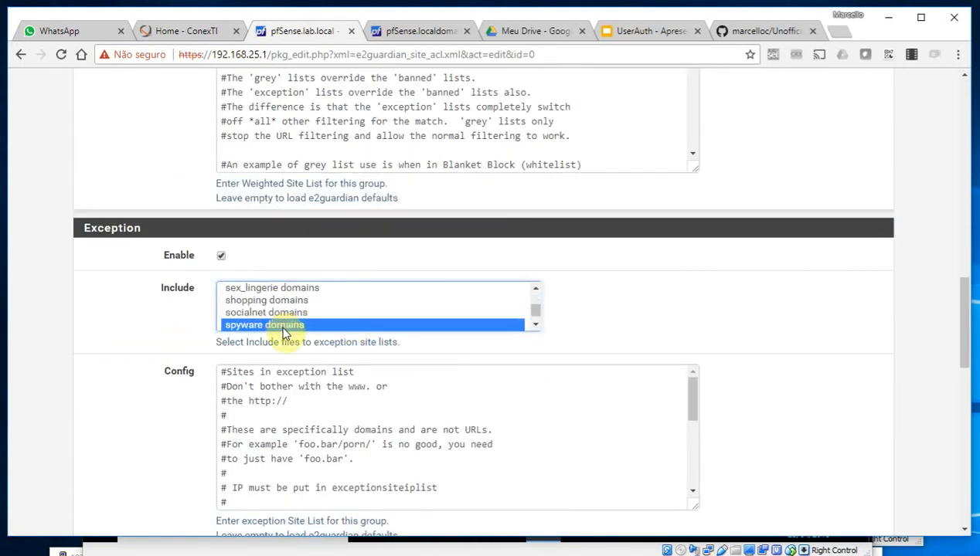
{"action": "left_click", "coordinate": [285, 312]}
Add conexti.com.br below conexti.com in the exception site config
{"action": "scroll", "coordinate": [405, 408], "scroll_direction": "down", "scroll_amount": 1}
{"action": "scroll", "coordinate": [406, 408], "scroll_direction": "down", "scroll_amount": 4}
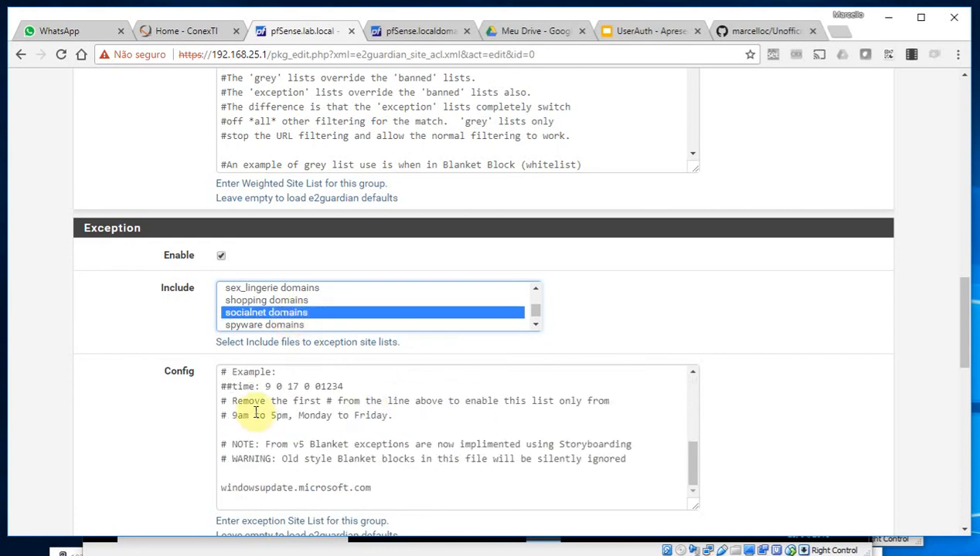
{"action": "scroll", "coordinate": [258, 405], "scroll_direction": "up", "scroll_amount": 2}
{"action": "left_click", "coordinate": [260, 401]}
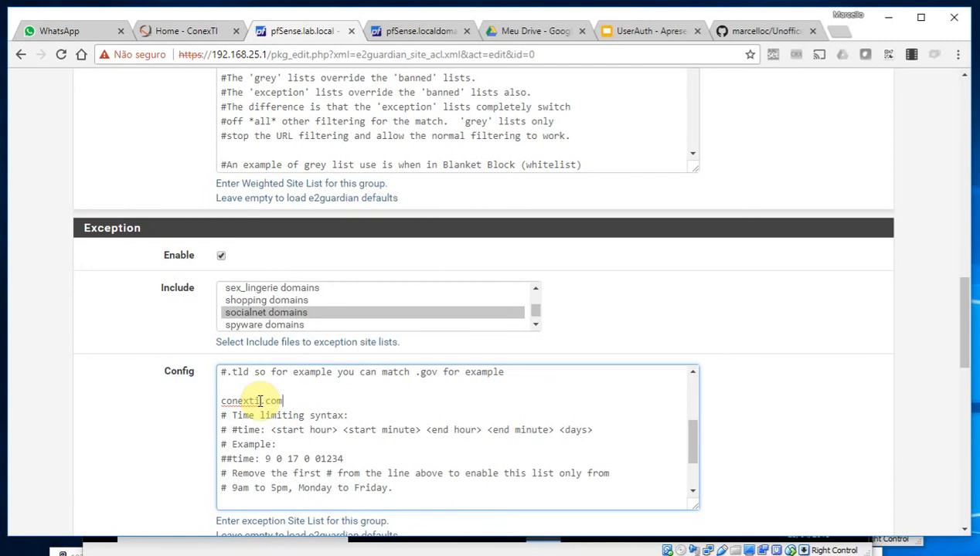
{"action": "key", "text": "ctrl+End"}
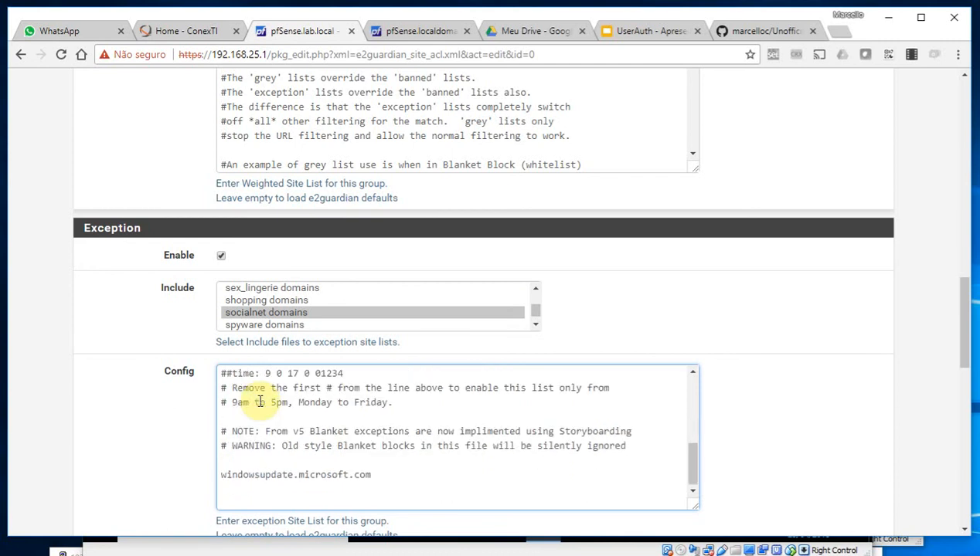
{"action": "scroll", "coordinate": [259, 401], "scroll_direction": "down", "scroll_amount": 4}
{"action": "scroll", "coordinate": [260, 401], "scroll_direction": "up", "scroll_amount": 4}
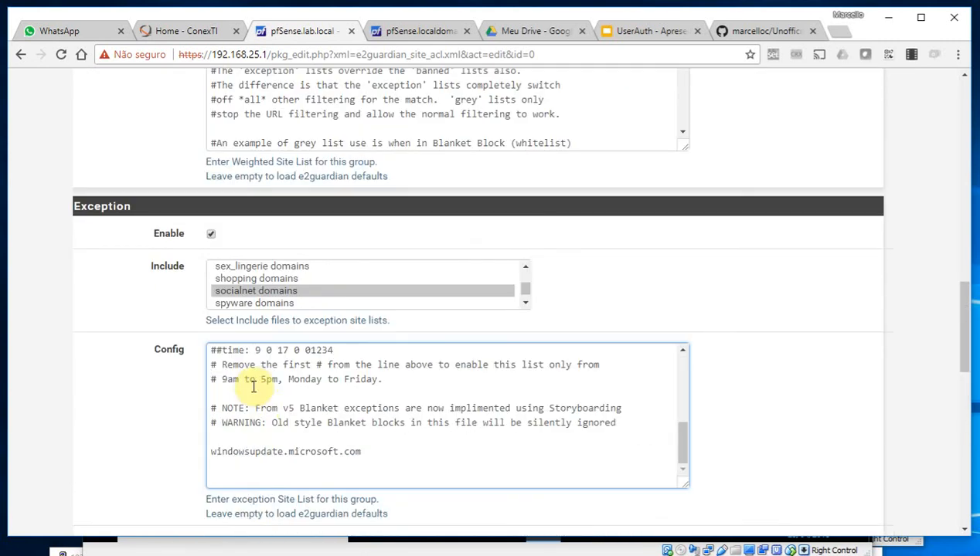
{"action": "scroll", "coordinate": [274, 425], "scroll_direction": "up", "scroll_amount": 4}
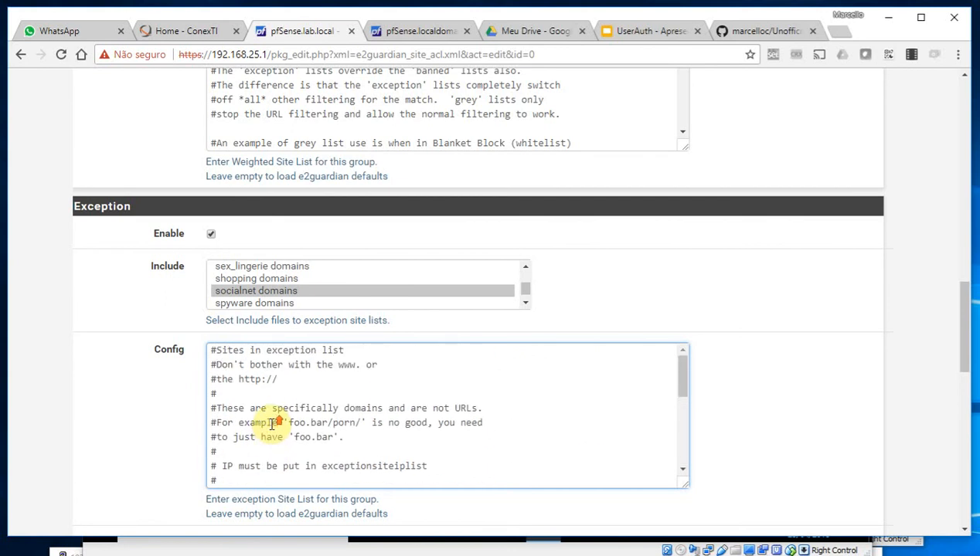
{"action": "scroll", "coordinate": [267, 425], "scroll_direction": "down", "scroll_amount": 2}
{"action": "left_click", "coordinate": [284, 380]}
{"action": "key", "text": "Return"}
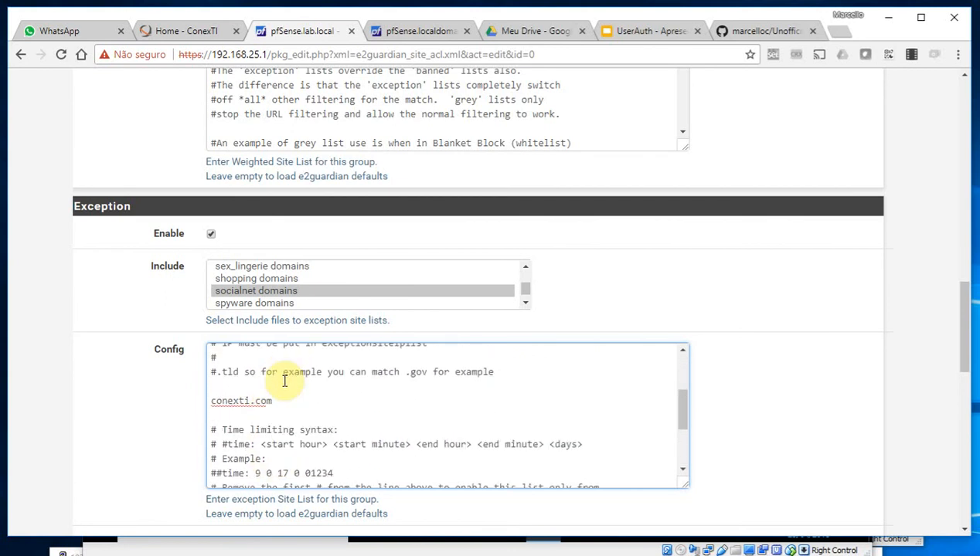
{"action": "type", "text": "conexti.com.br"}
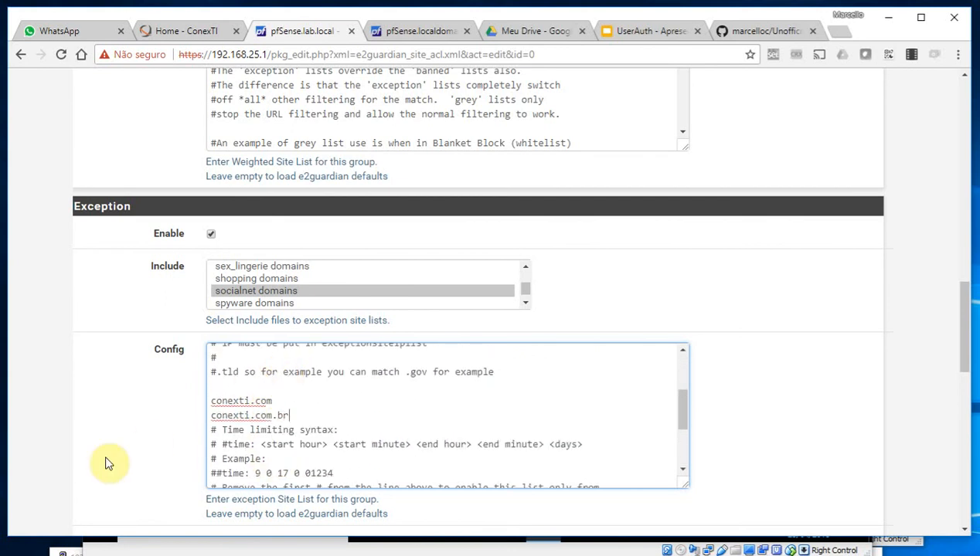
Save the Default site list and apply the pending changes
{"action": "scroll", "coordinate": [158, 383], "scroll_direction": "down", "scroll_amount": 10}
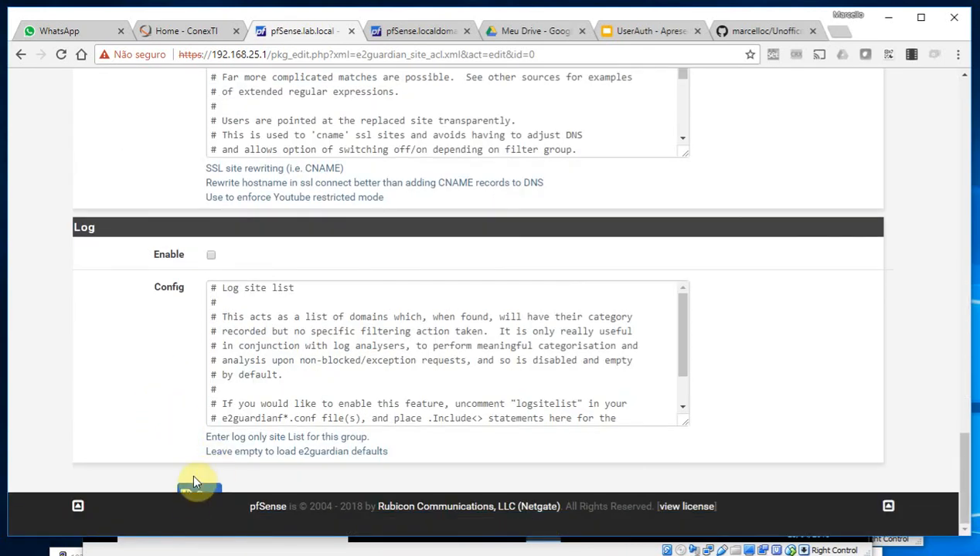
{"action": "left_click", "coordinate": [193, 490]}
{"action": "left_click", "coordinate": [854, 300]}
{"action": "left_click", "coordinate": [632, 199]}
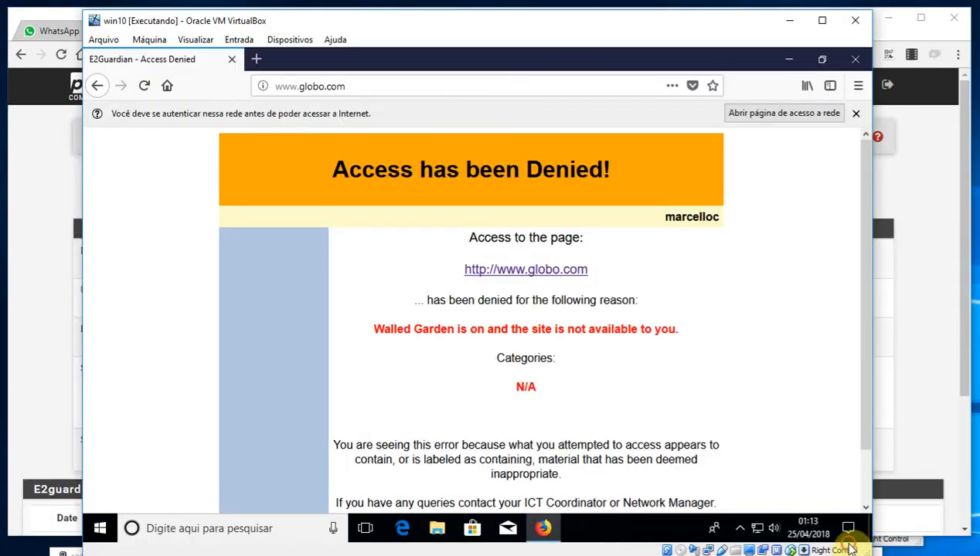
{"action": "left_click", "coordinate": [841, 540]}
{"action": "left_click", "coordinate": [387, 86]}
{"action": "left_click", "coordinate": [386, 86]}
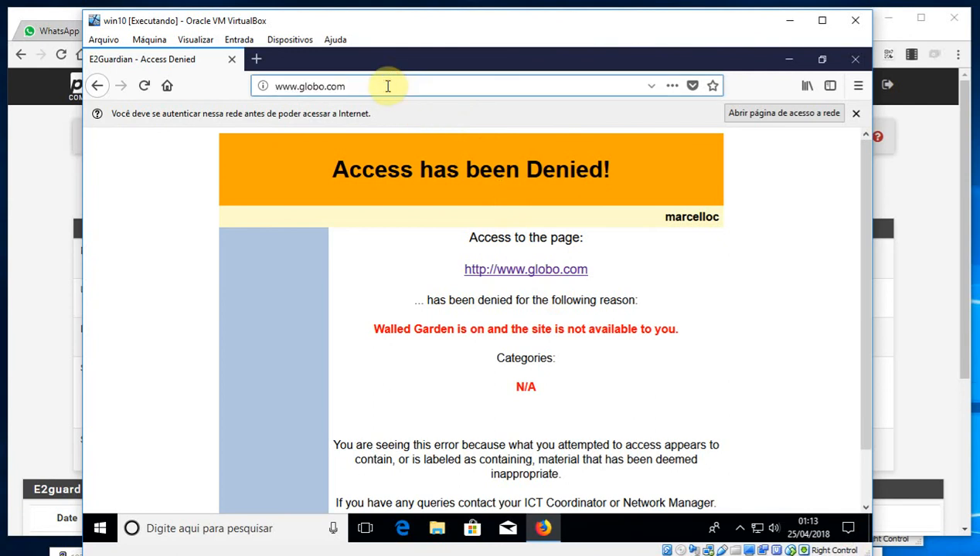
{"action": "type", "text": "www.cone"}
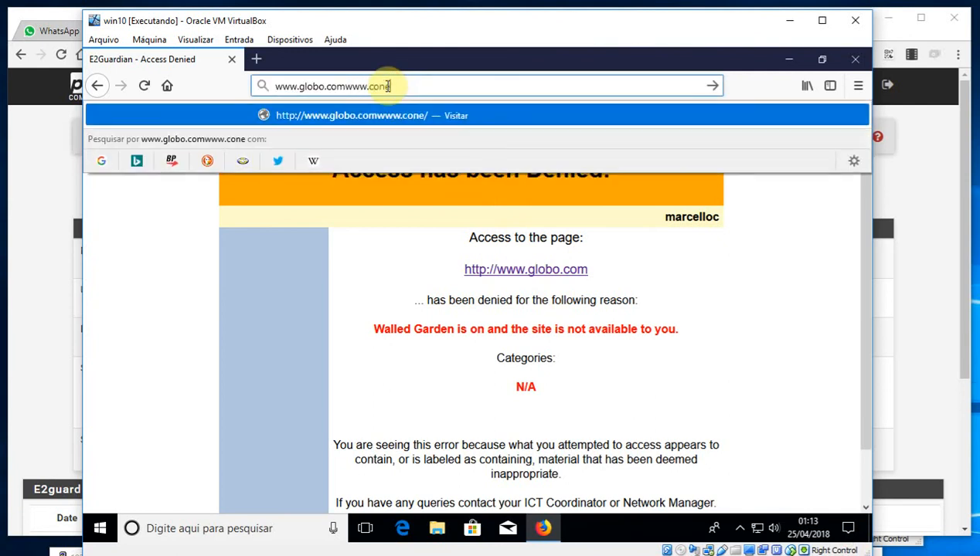
{"action": "key", "text": "Return"}
{"action": "key", "text": "BackSpace"}
{"action": "type", "text": "www.conexti.com.br"}
{"action": "key", "text": "Return"}
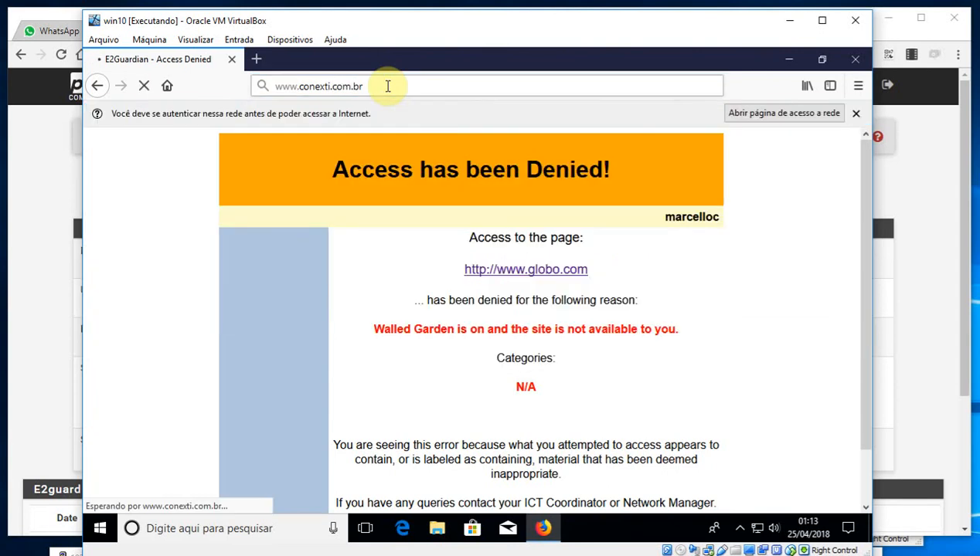